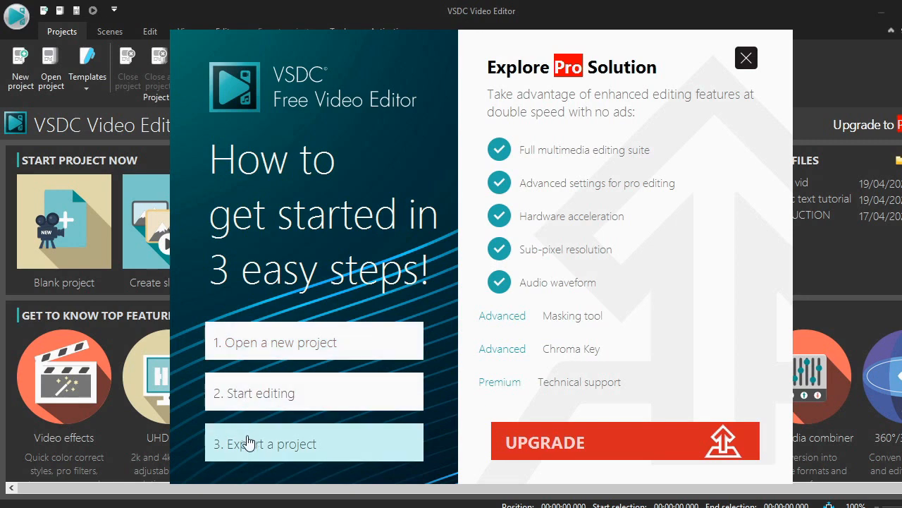
# Dismiss the Pro upgrade offer and start a blank project titled "video editing".
pyautogui.click(745, 59)
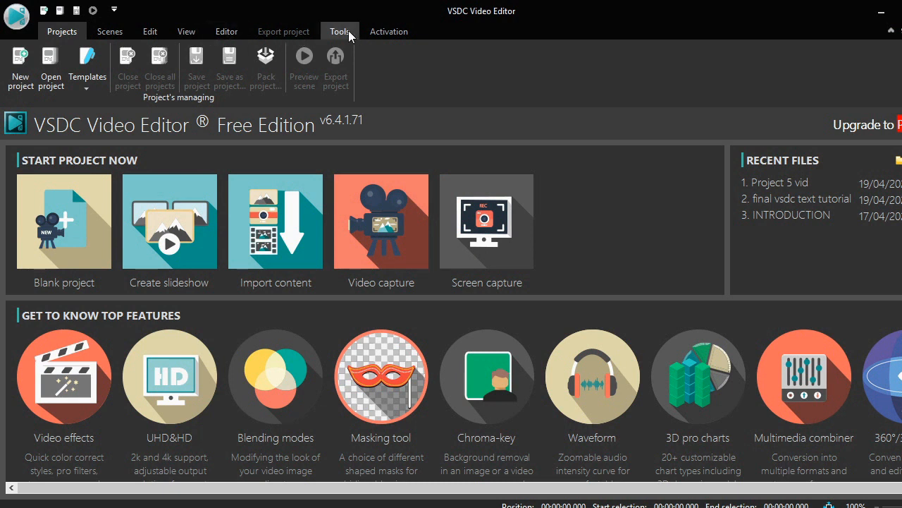
pyautogui.click(113, 33)
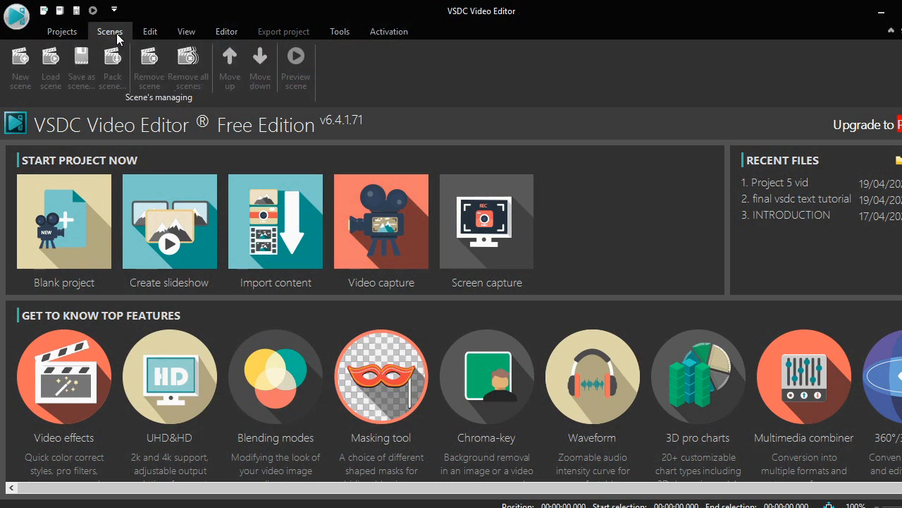
pyautogui.click(62, 224)
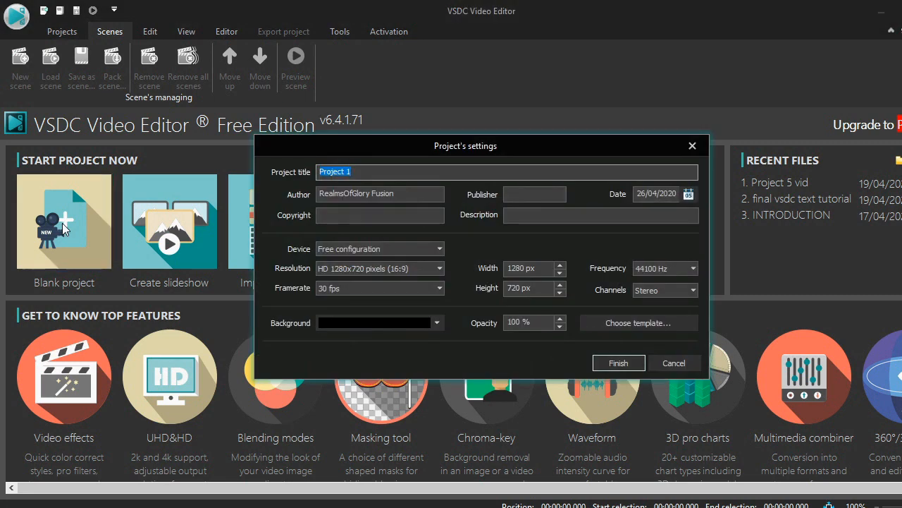
pyautogui.press('BackSpace')
pyautogui.write('video edi')
pyautogui.write('t')
pyautogui.write('ing')
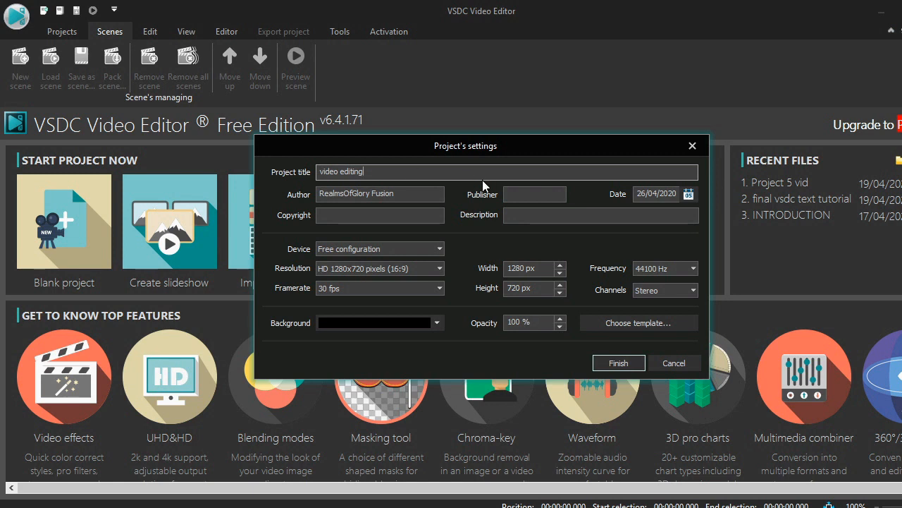
# Choose the automatic black background for the new project and finish its settings.
pyautogui.click(387, 217)
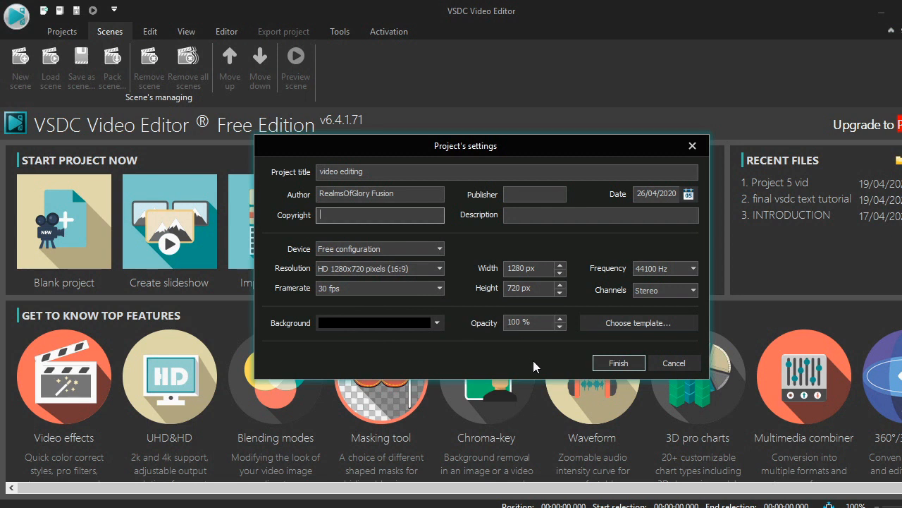
pyautogui.click(437, 323)
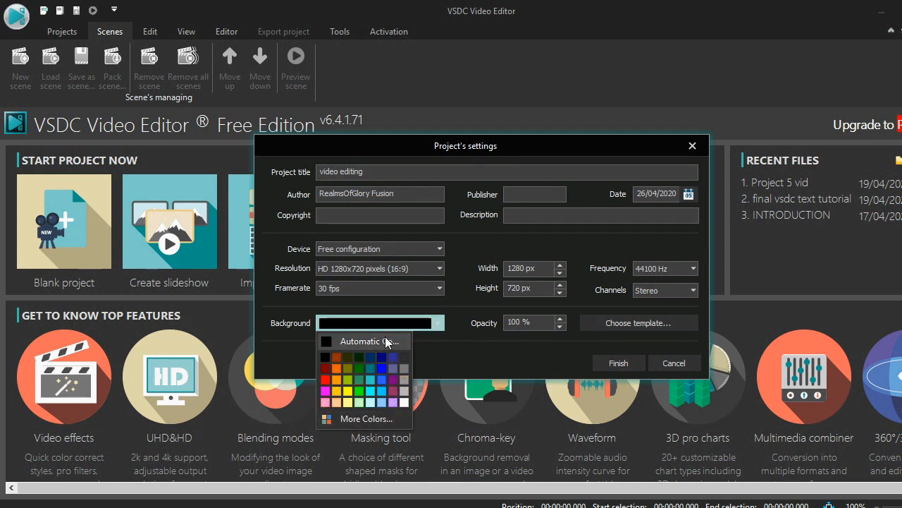
pyautogui.click(326, 346)
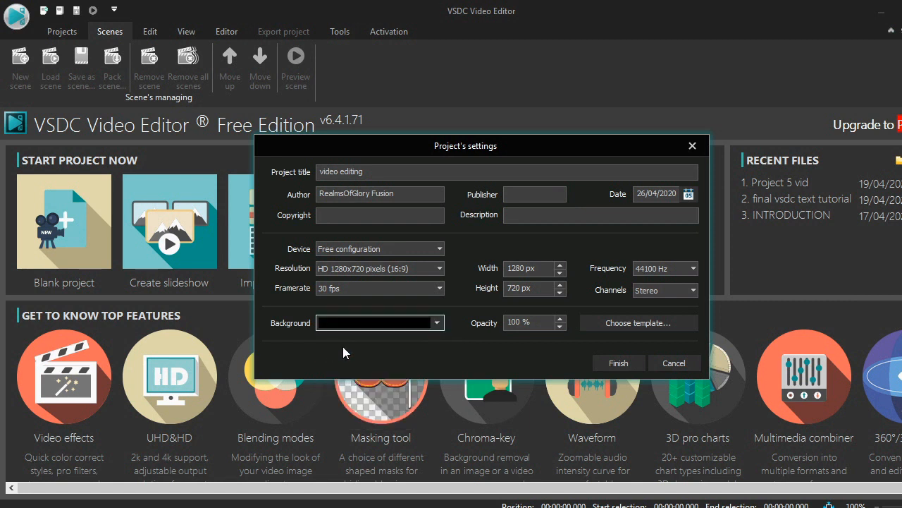
pyautogui.click(618, 363)
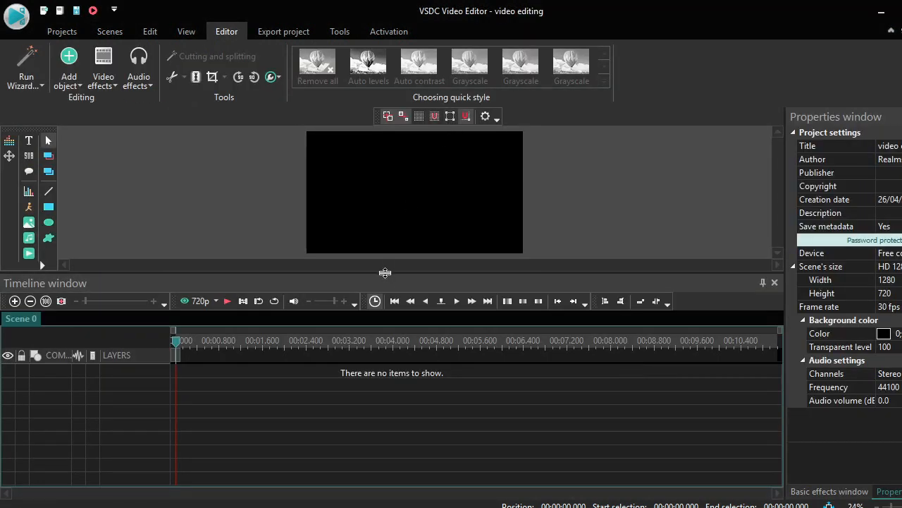
# Make the timeline window shorter to give the preview more room, and zoom the scene preview to 30%.
pyautogui.moveTo(385, 273); pyautogui.dragTo(374, 375)
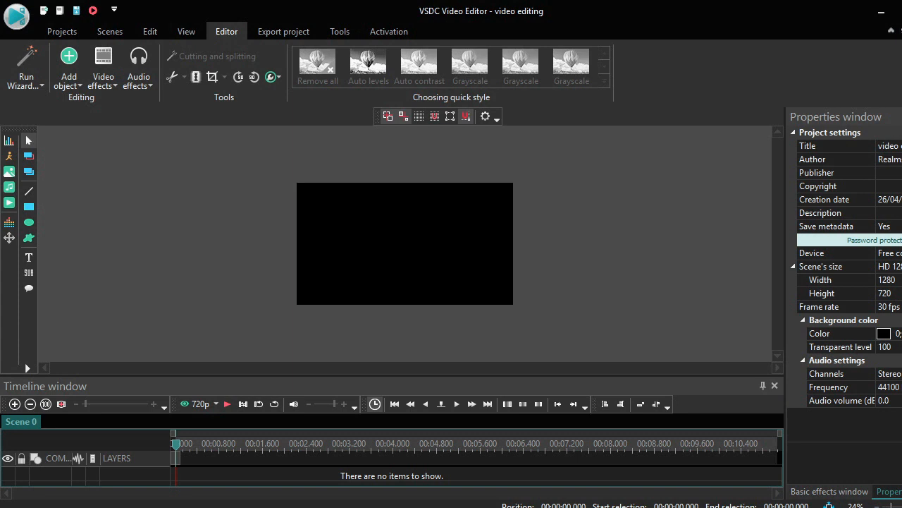
pyautogui.scroll(1, 404, 244)
pyautogui.scroll(1, 405, 243)
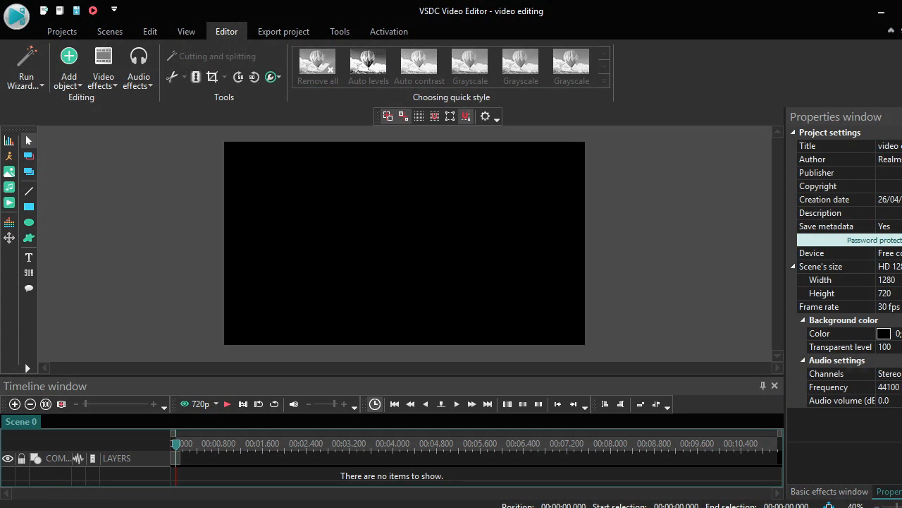
pyautogui.scroll(-1, 405, 243)
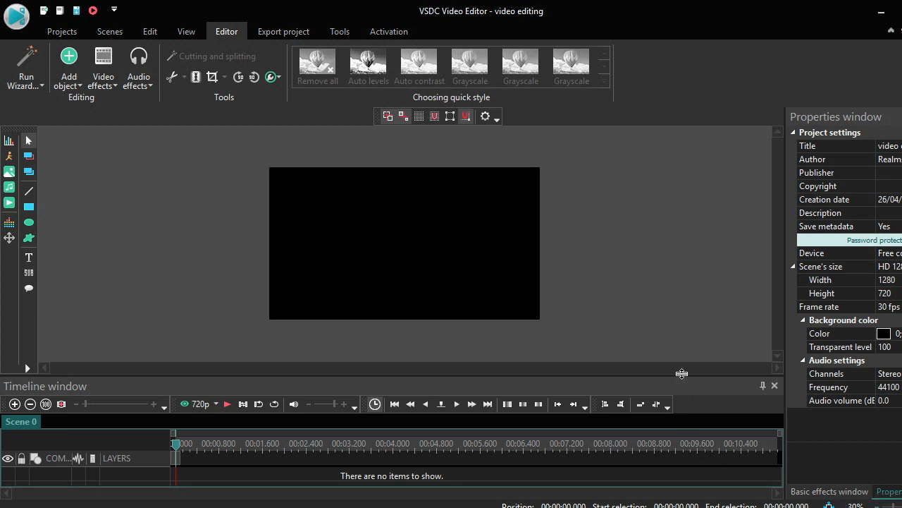
pyautogui.moveTo(677, 376); pyautogui.dragTo(676, 332)
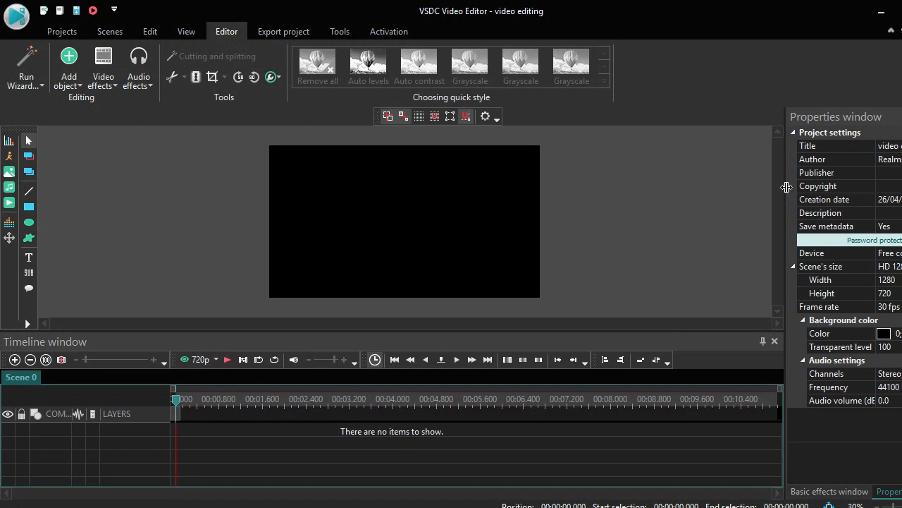
pyautogui.moveTo(787, 187)
pyautogui.mouseDown()
pyautogui.moveTo(680, 193)
pyautogui.moveTo(787, 199)
pyautogui.mouseUp()
# Set the project's background color to green #46FF00.
pyautogui.click(886, 337)
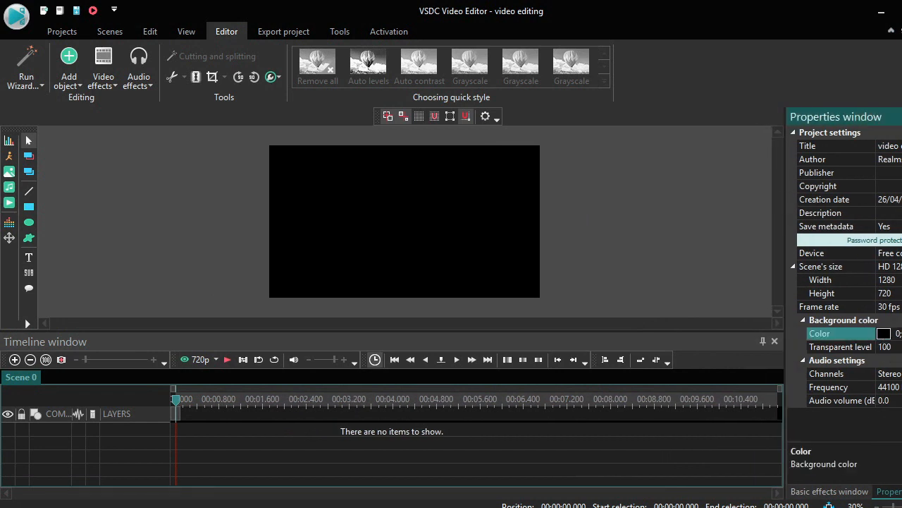
pyautogui.click(901, 333)
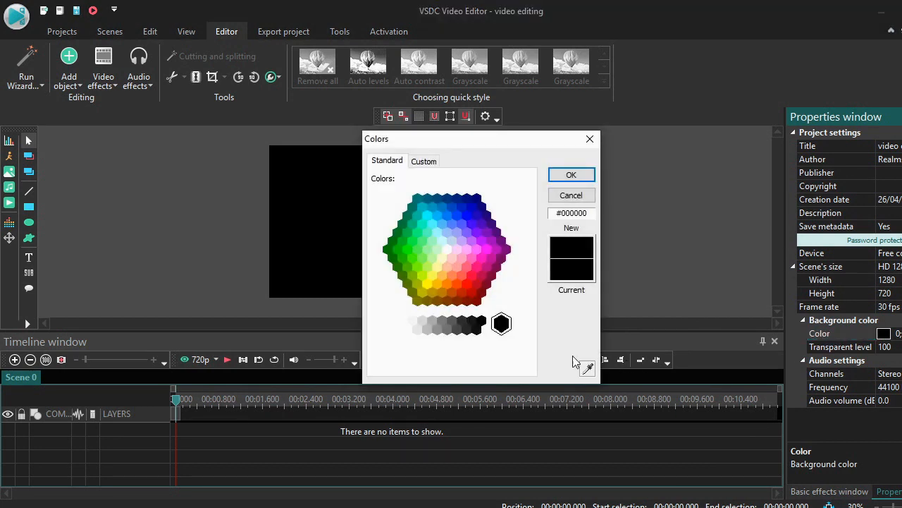
pyautogui.click(413, 258)
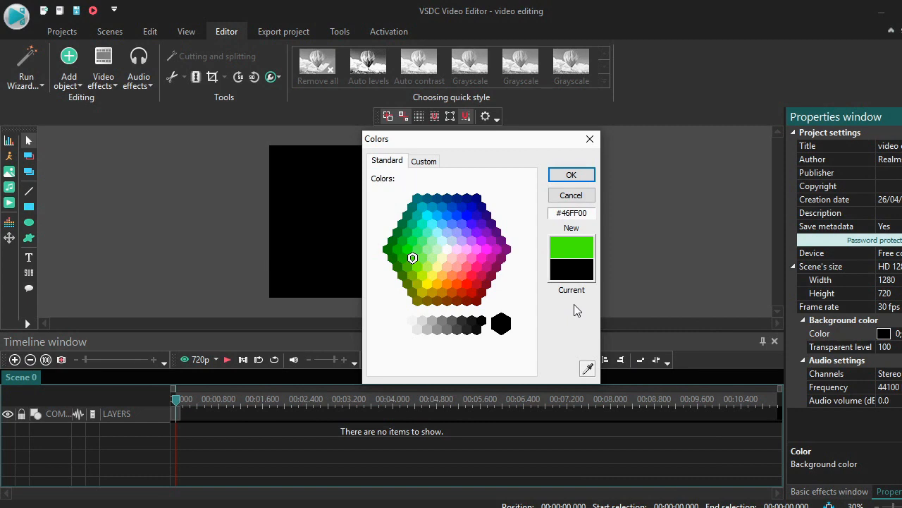
pyautogui.click(575, 175)
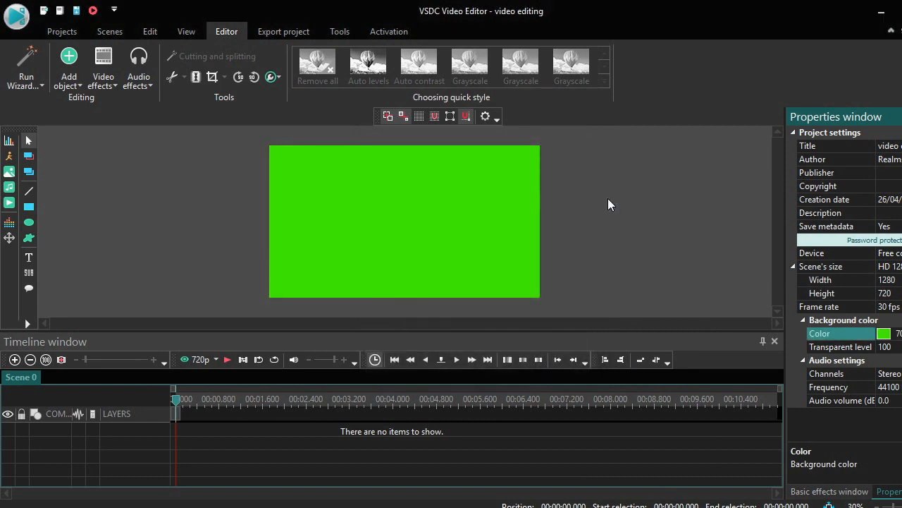
# Set the project's background color back to black #000000.
pyautogui.click(901, 333)
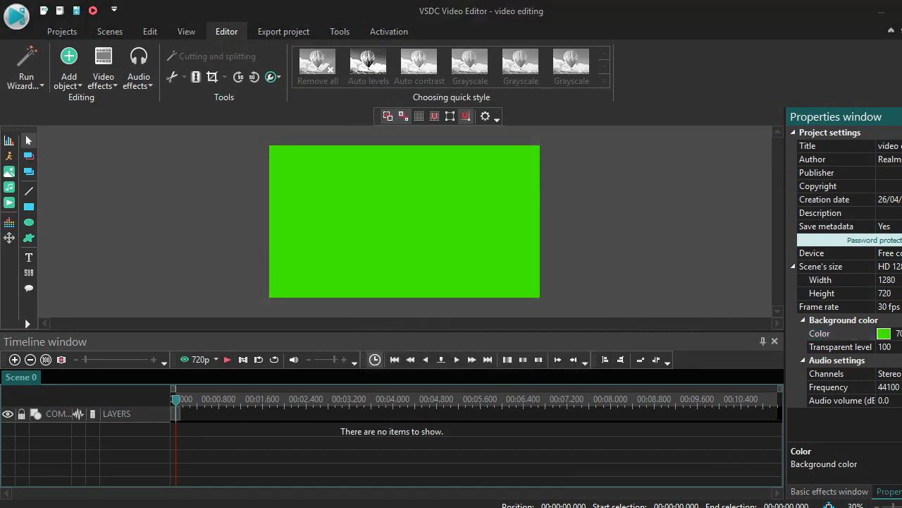
pyautogui.click(502, 324)
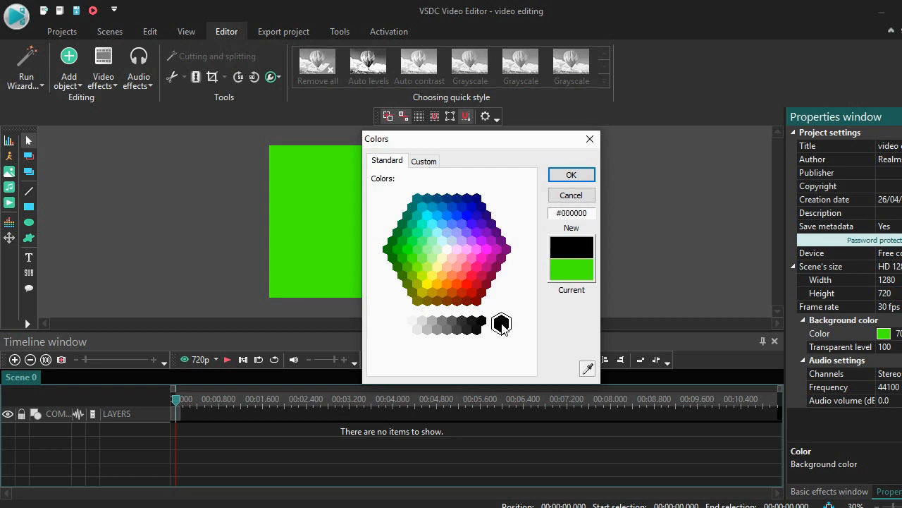
pyautogui.click(557, 176)
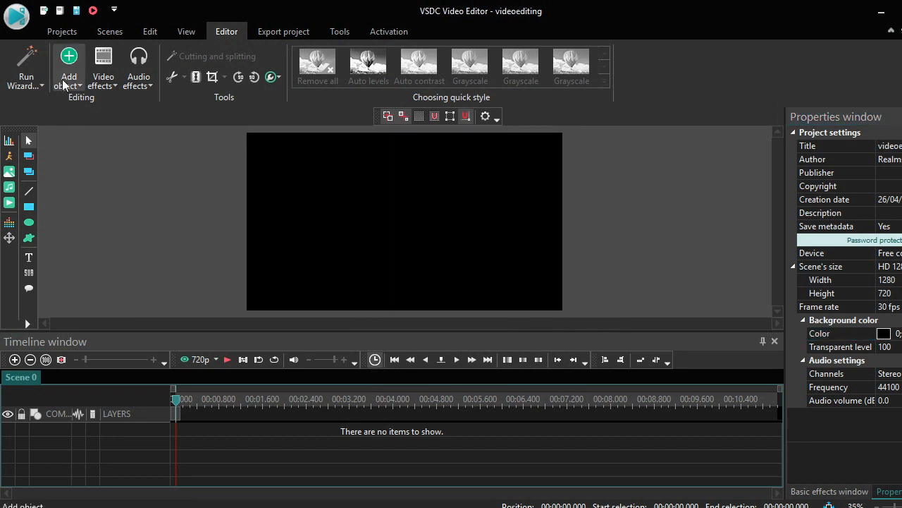
pyautogui.click(21, 15)
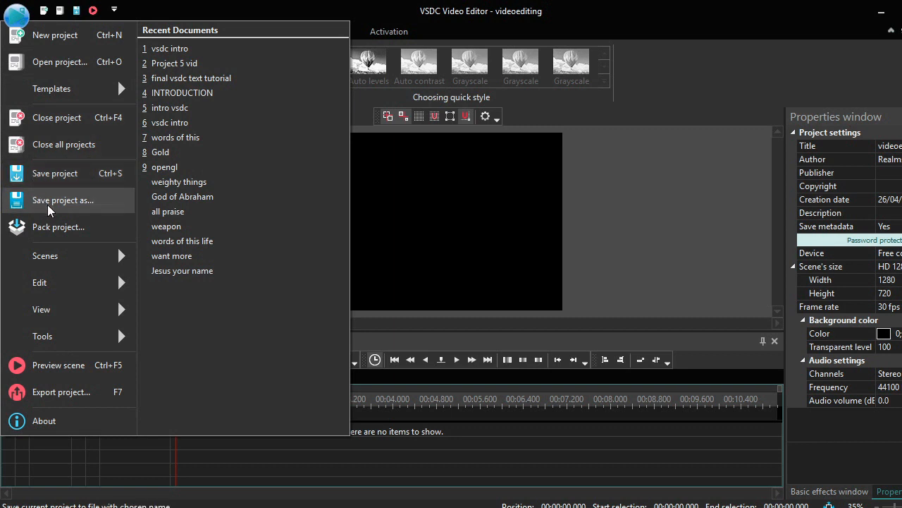
pyautogui.click(300, 8)
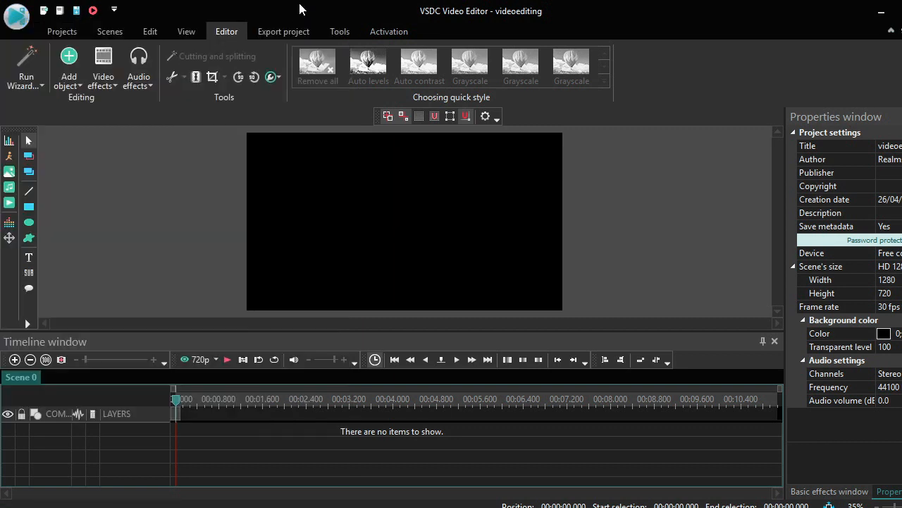
pyautogui.click(78, 14)
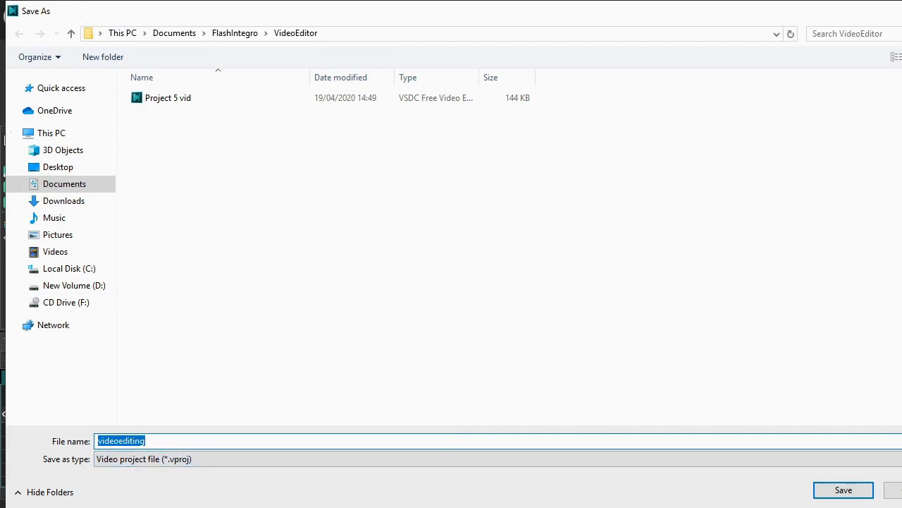
pyautogui.press('Return')
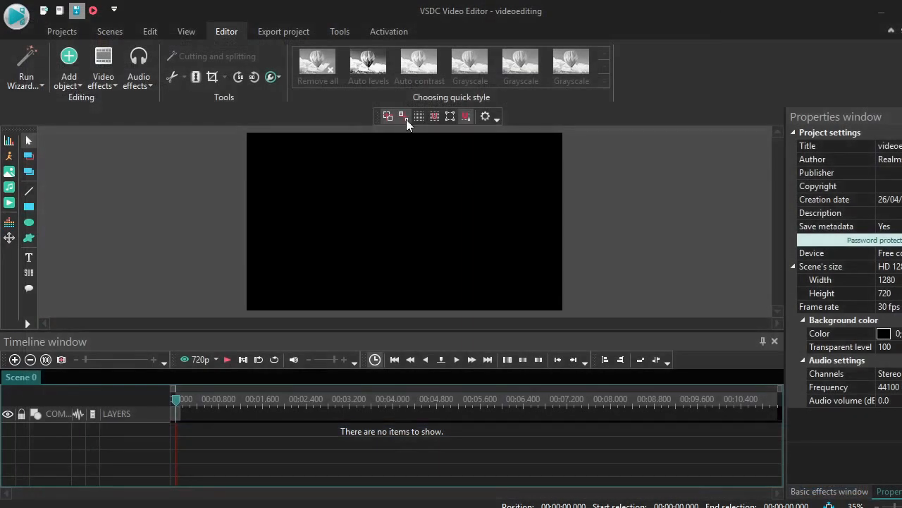
# Save the project as "videoediting" in video project format (*.vproj) in the VSDC VIDS folder, inside VSDC on New Volume (D:).
pyautogui.click(14, 13)
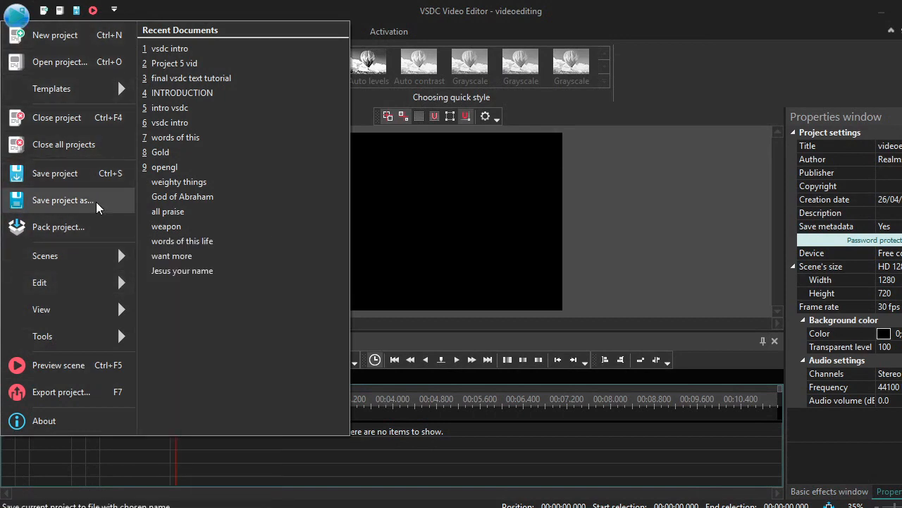
pyautogui.click(63, 200)
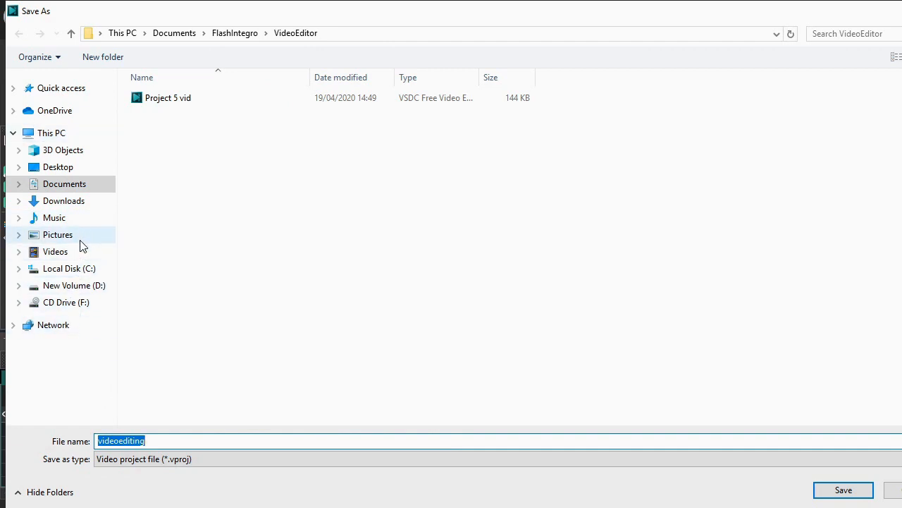
pyautogui.click(81, 290)
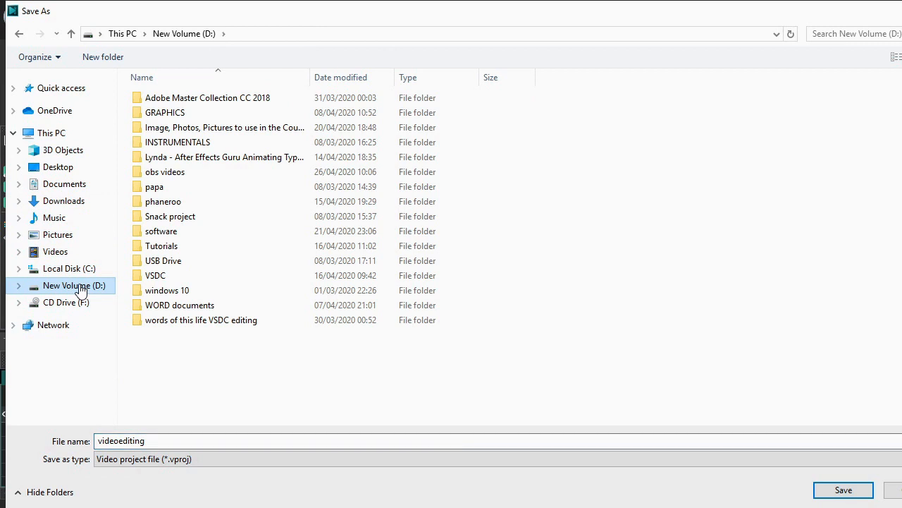
pyautogui.doubleClick(160, 277)
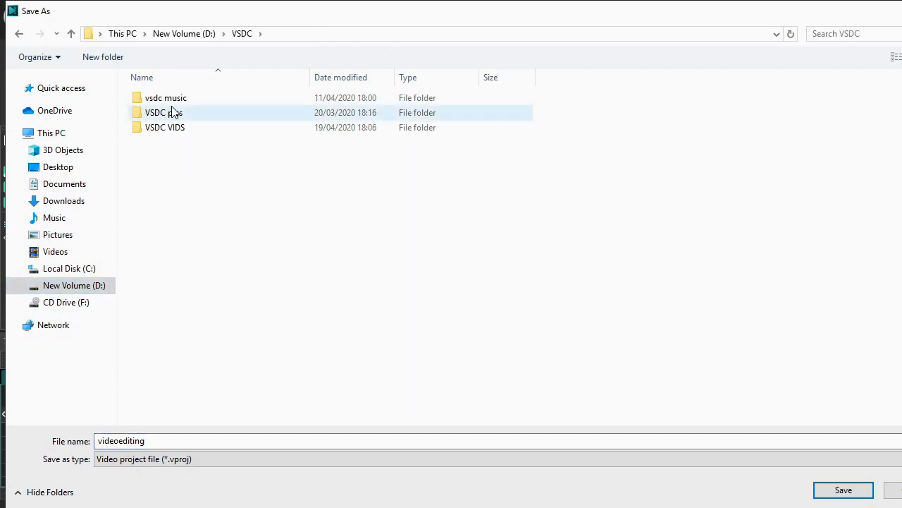
pyautogui.click(169, 133)
pyautogui.doubleClick(169, 133)
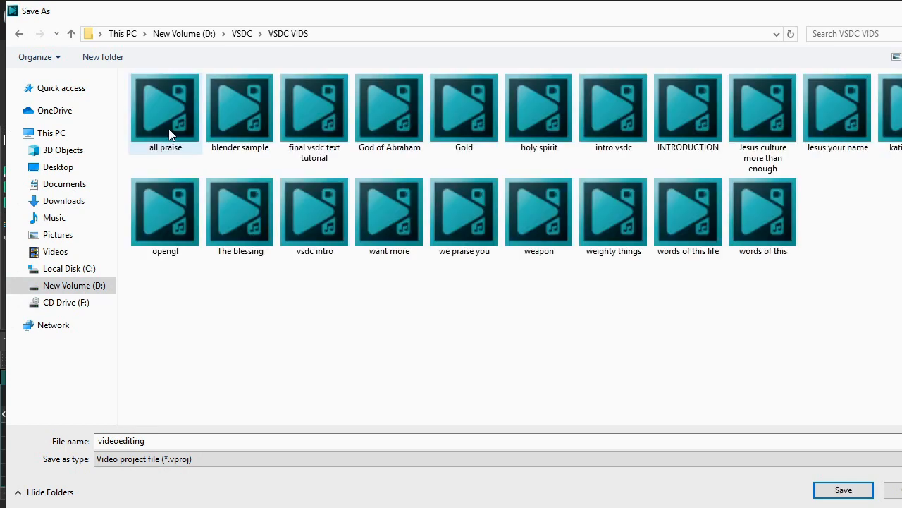
pyautogui.click(187, 460)
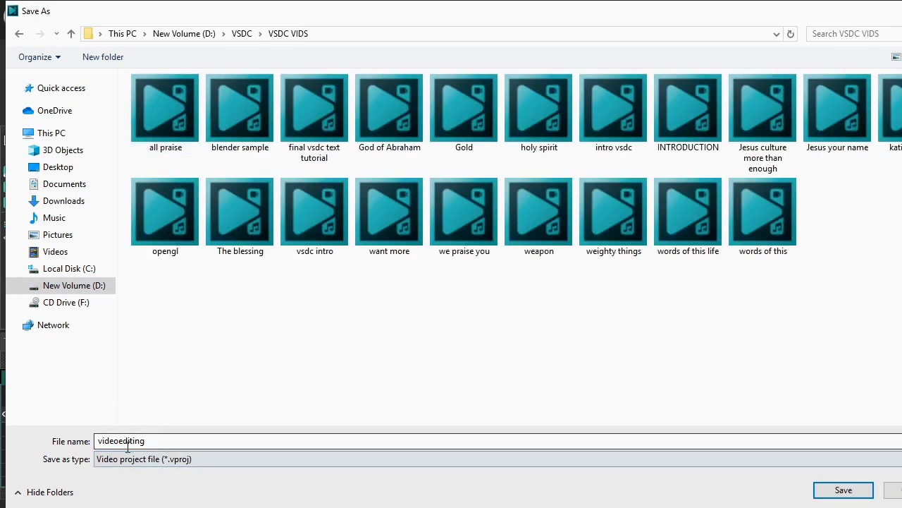
pyautogui.click(841, 494)
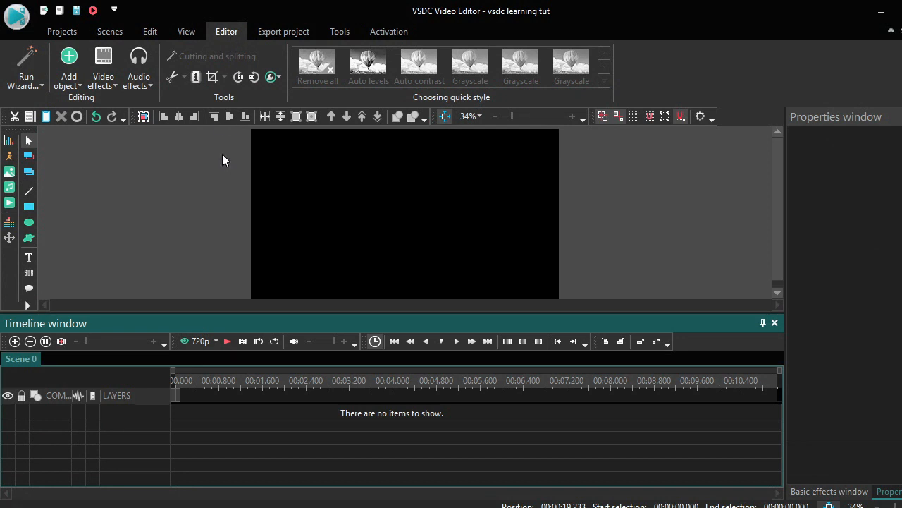
# Add the video "ariel road view" from VSDC > tut vids on New Volume (D:) to the scene, accepting the default position settings on a new layer.
pyautogui.click(80, 86)
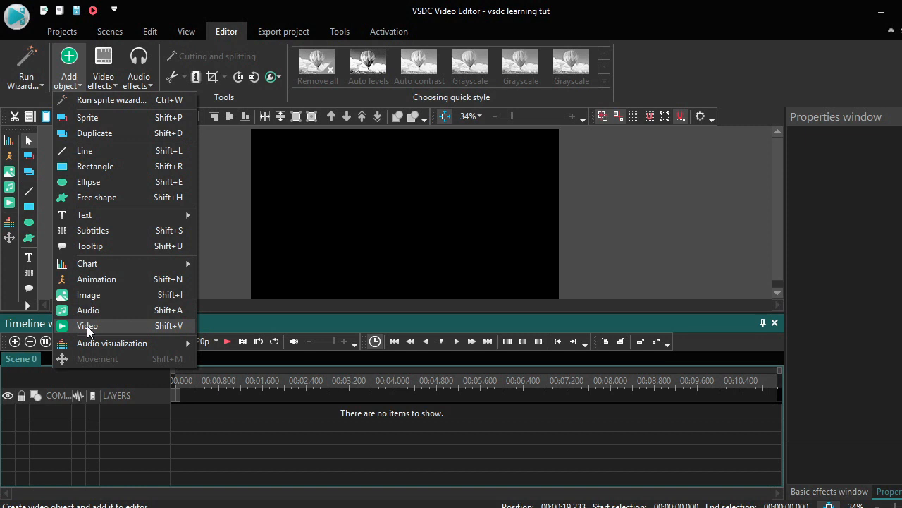
pyautogui.click(219, 255)
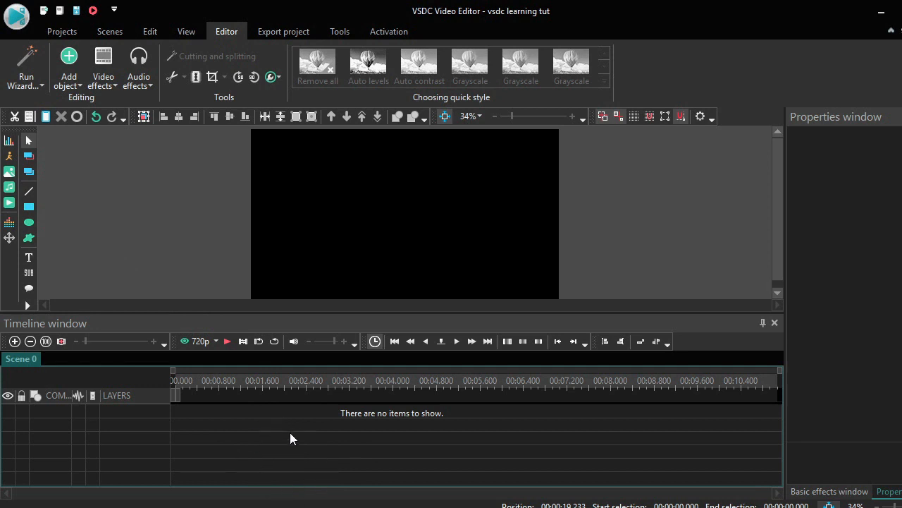
pyautogui.click(9, 205)
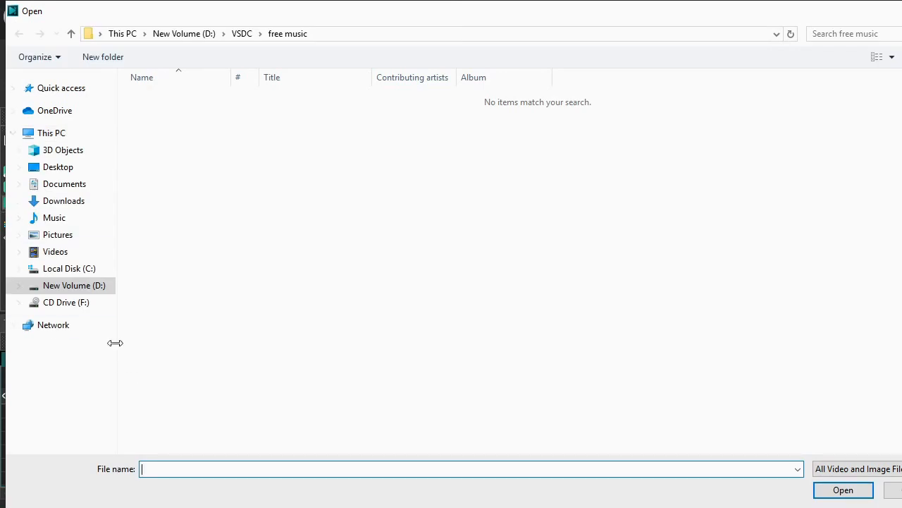
pyautogui.click(80, 291)
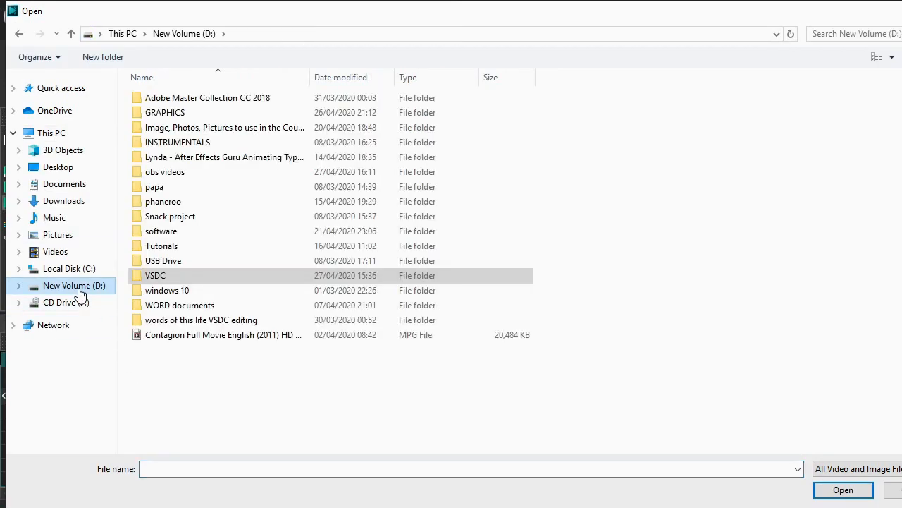
pyautogui.click(169, 275)
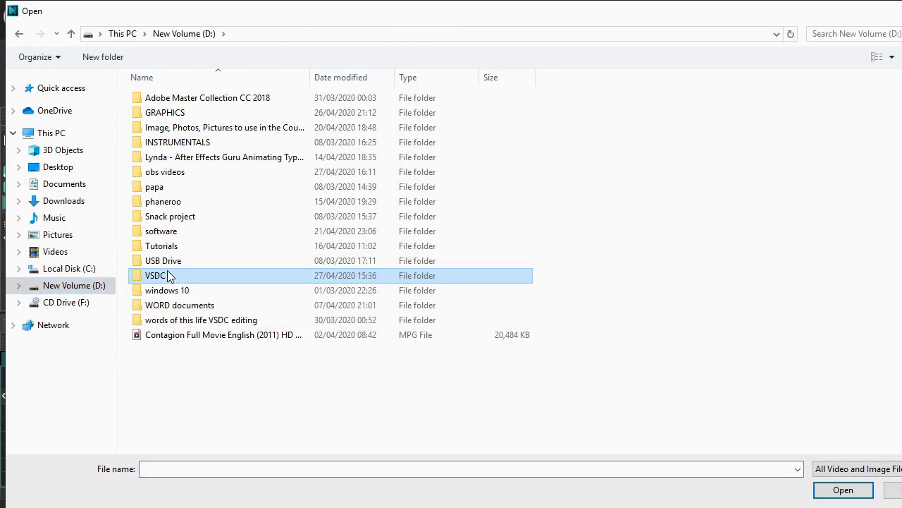
pyautogui.doubleClick(168, 276)
pyautogui.doubleClick(169, 113)
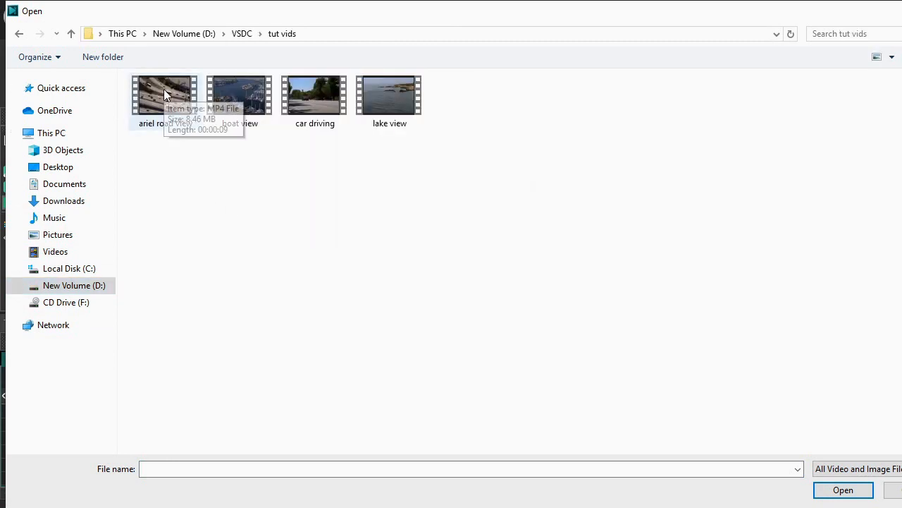
pyautogui.click(163, 89)
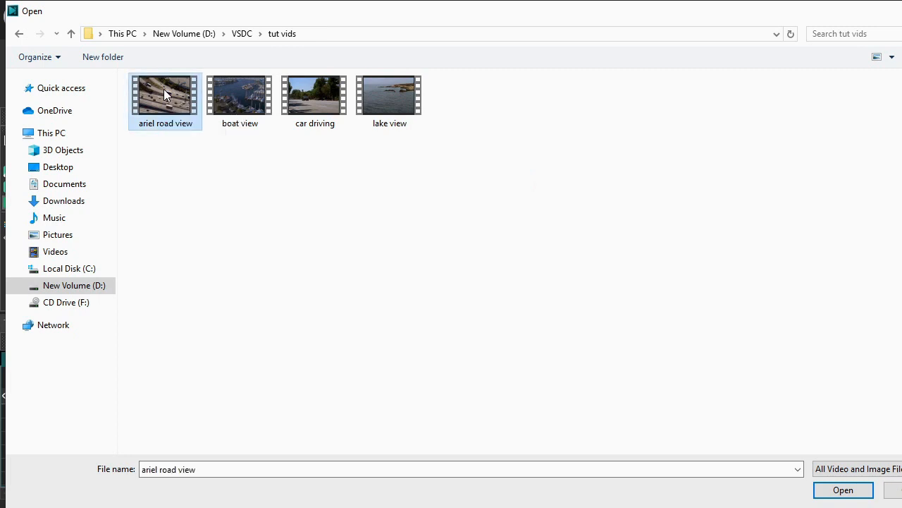
pyautogui.click(842, 490)
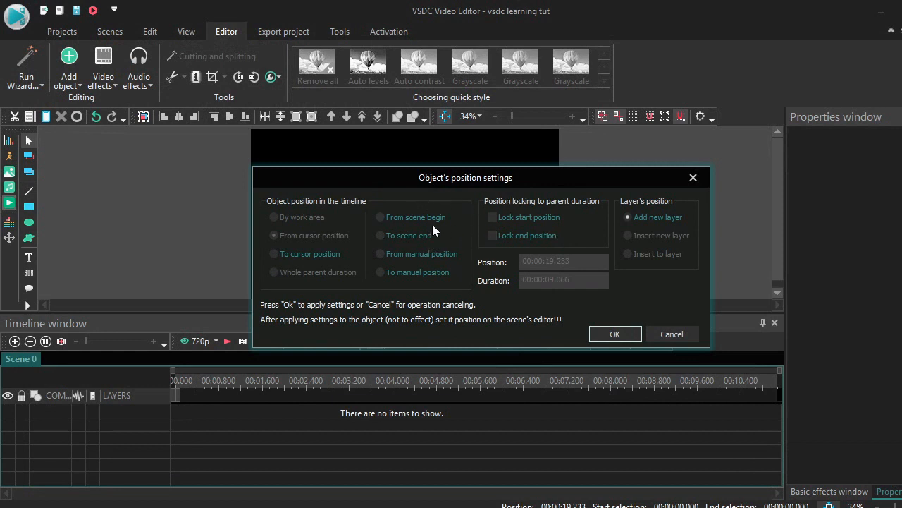
pyautogui.click(615, 334)
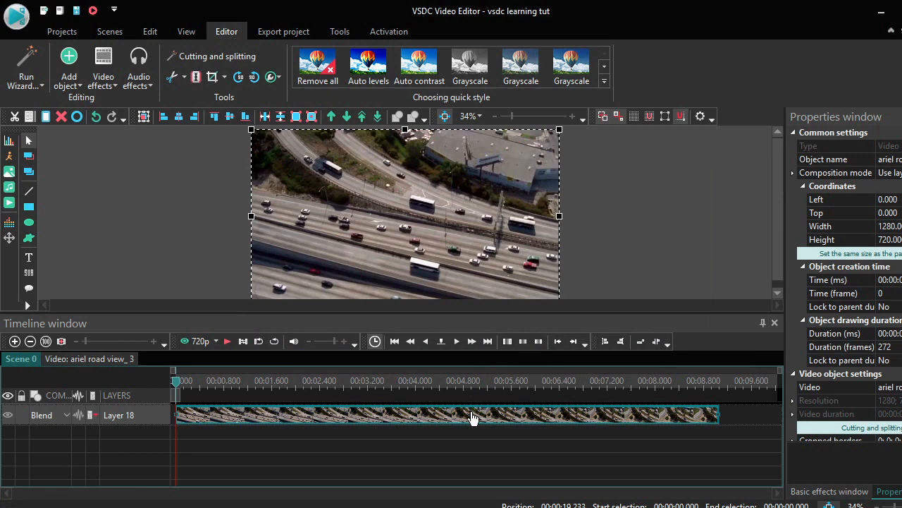
# Add the videos "boat view", "car driving" and "lake view" from tut vids as one file sequence without transitions.
pyautogui.moveTo(474, 418)
pyautogui.click(9, 203)
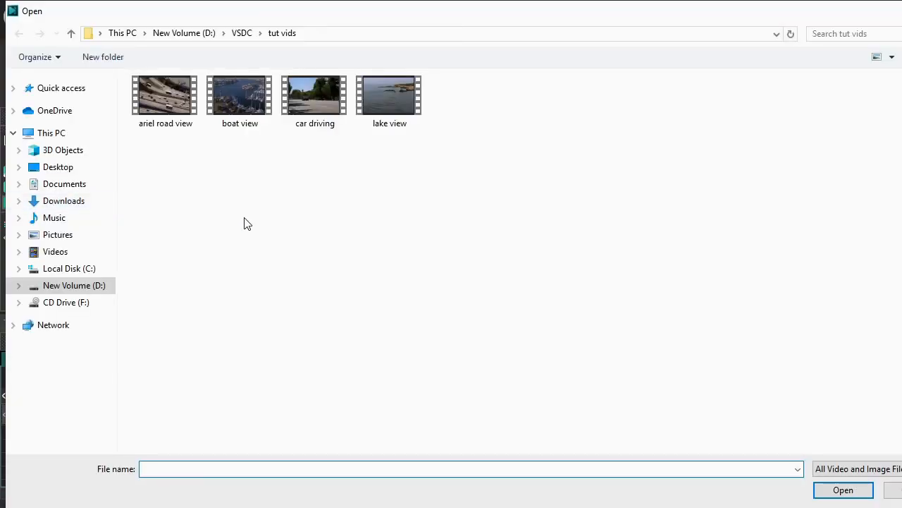
pyautogui.moveTo(232, 137); pyautogui.dragTo(443, 110)
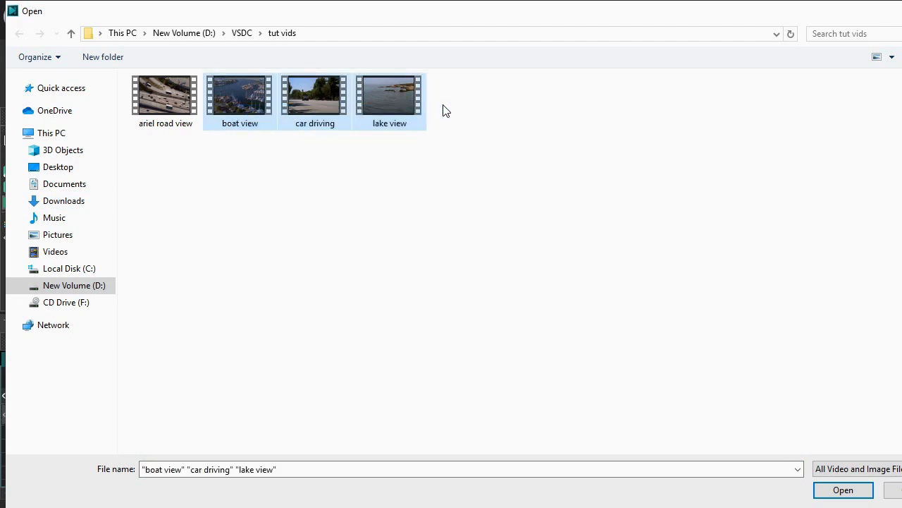
pyautogui.click(849, 492)
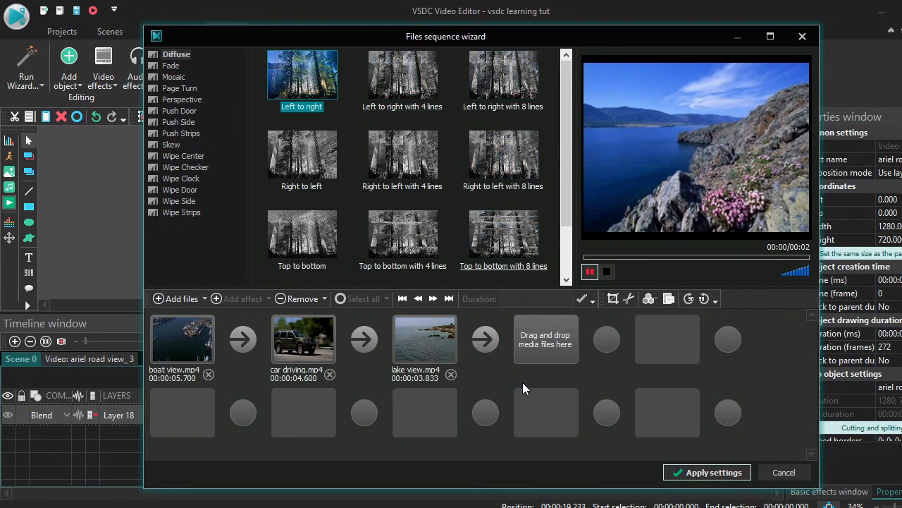
pyautogui.click(707, 472)
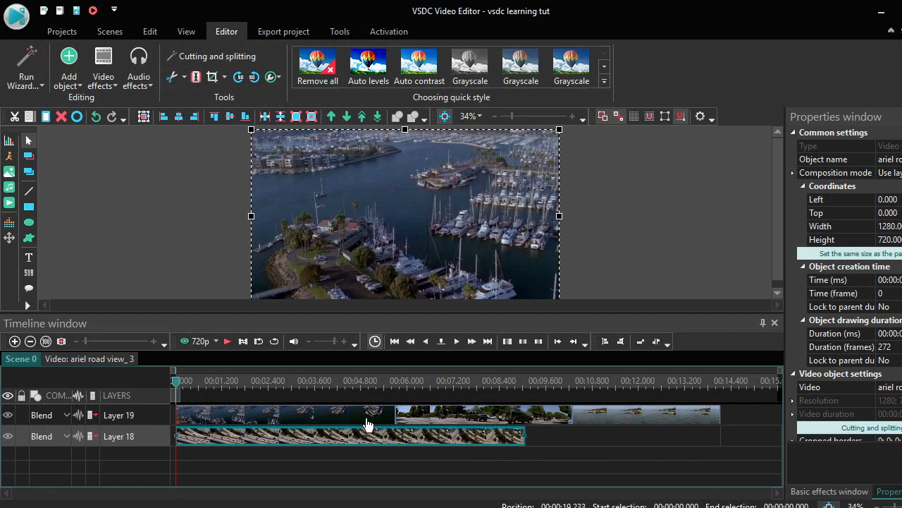
# Select the boat view clip and preview the scene at 2.3 s to examine which of the two overlapping layers is shown.
pyautogui.moveTo(367, 424)
pyautogui.click(356, 420)
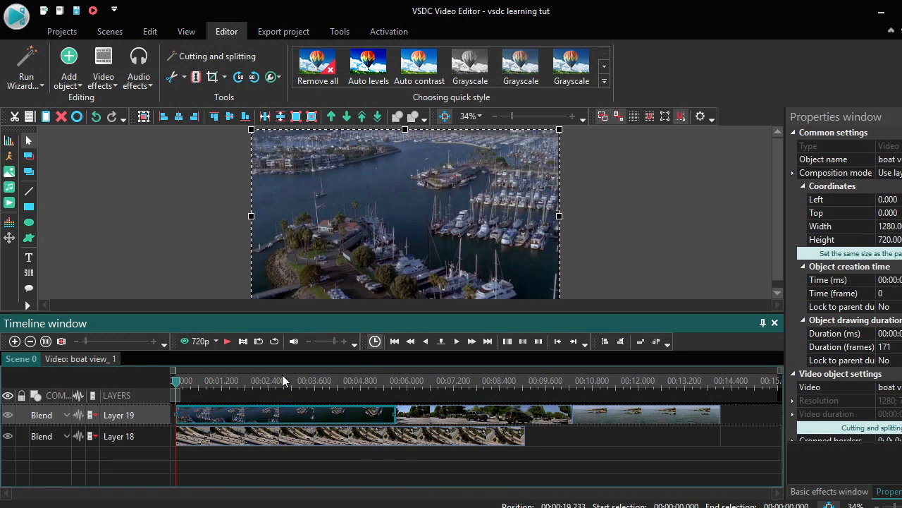
pyautogui.moveTo(283, 375); pyautogui.dragTo(265, 381)
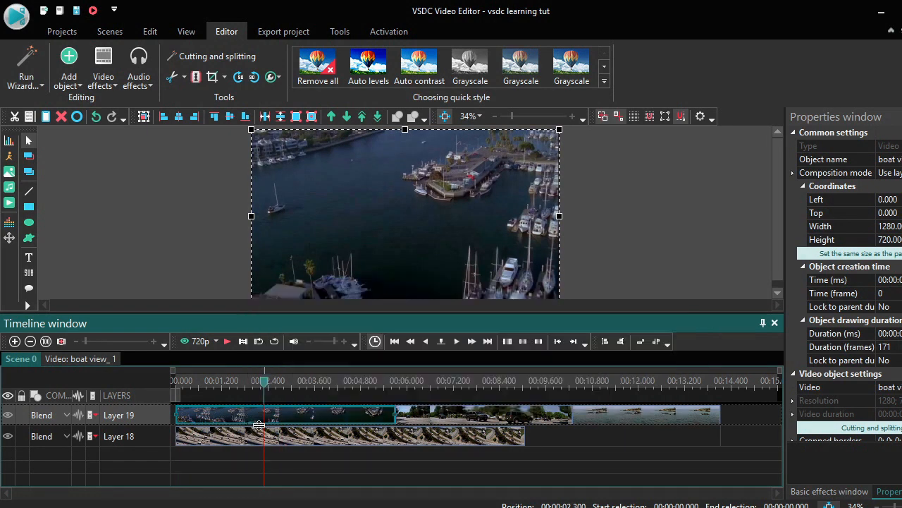
pyautogui.moveTo(257, 437)
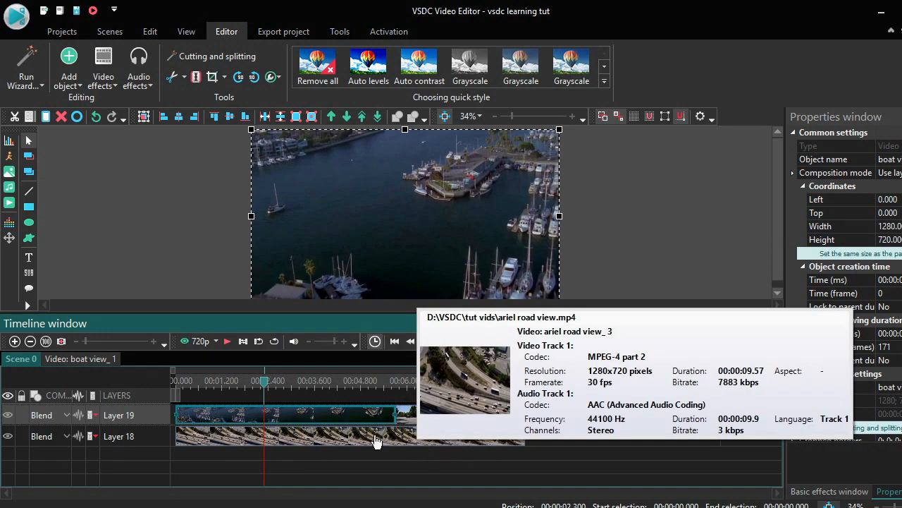
# Arrange the clips end to end on four separate layers in the order lake view, car driving, ariel road view, boat view.
pyautogui.click(373, 444)
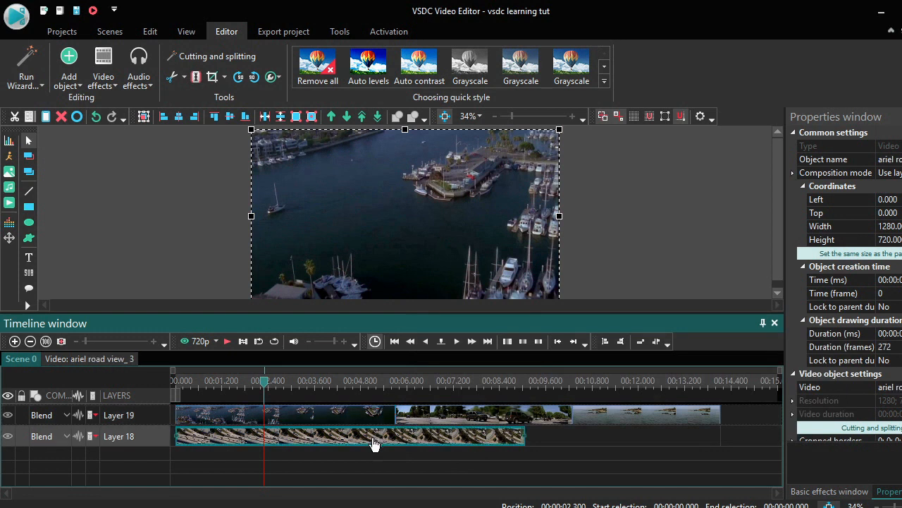
pyautogui.click(434, 421)
pyautogui.moveTo(434, 421); pyautogui.dragTo(438, 454)
pyautogui.moveTo(611, 421); pyautogui.dragTo(611, 473)
pyautogui.moveTo(610, 473)
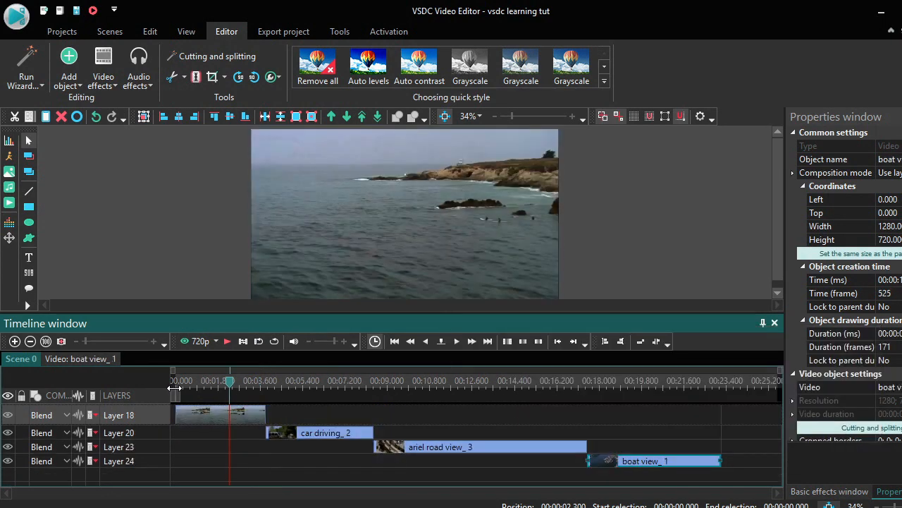
# Play the arranged sequence from the beginning and stop it within the ariel road view clip.
pyautogui.click(176, 382)
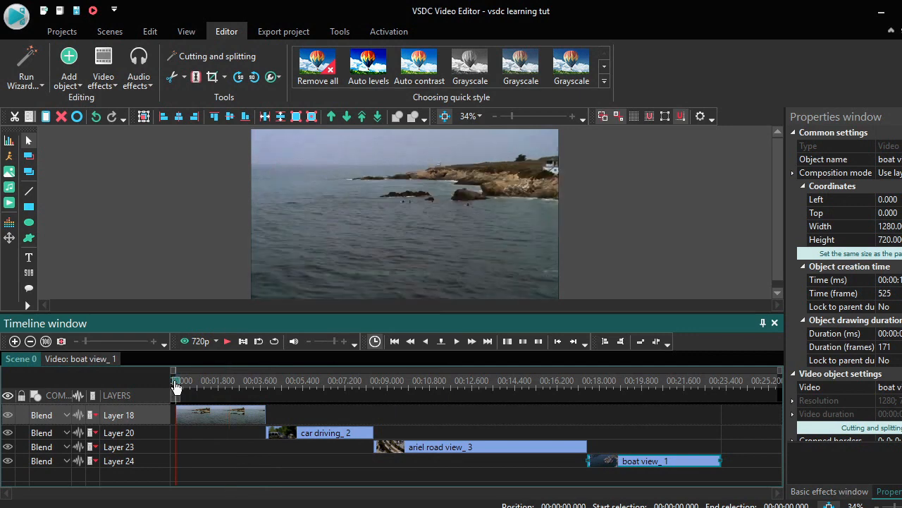
pyautogui.press('space')
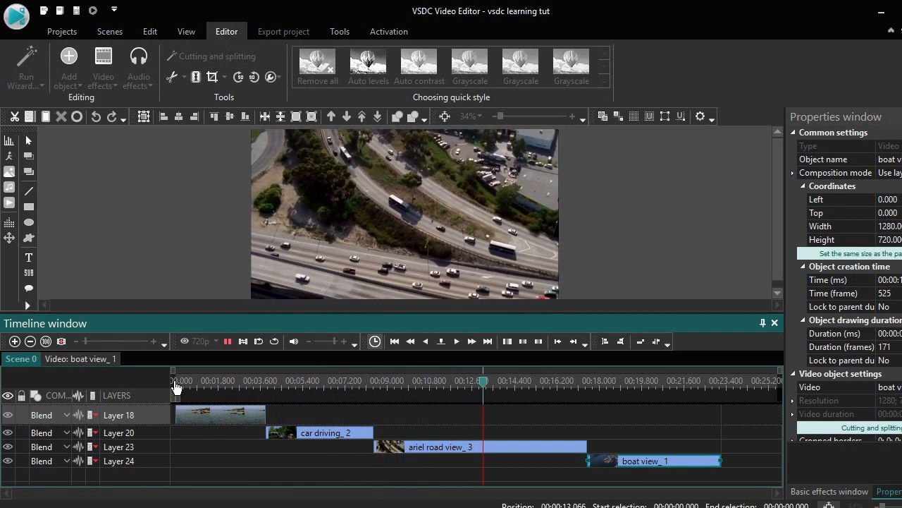
pyautogui.press('space')
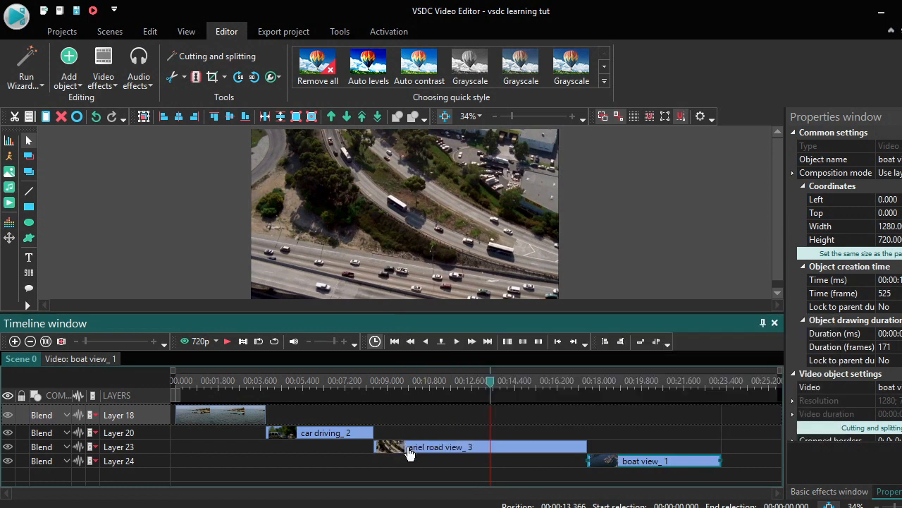
# Split the ariel road view clip at 00:00:12.366.
pyautogui.moveTo(409, 452)
pyautogui.click(467, 384)
pyautogui.moveTo(469, 455)
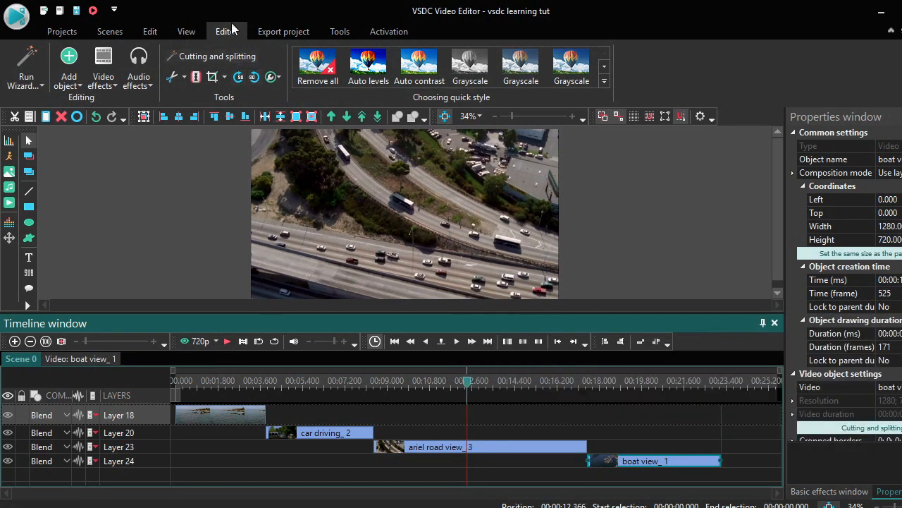
pyautogui.click(198, 81)
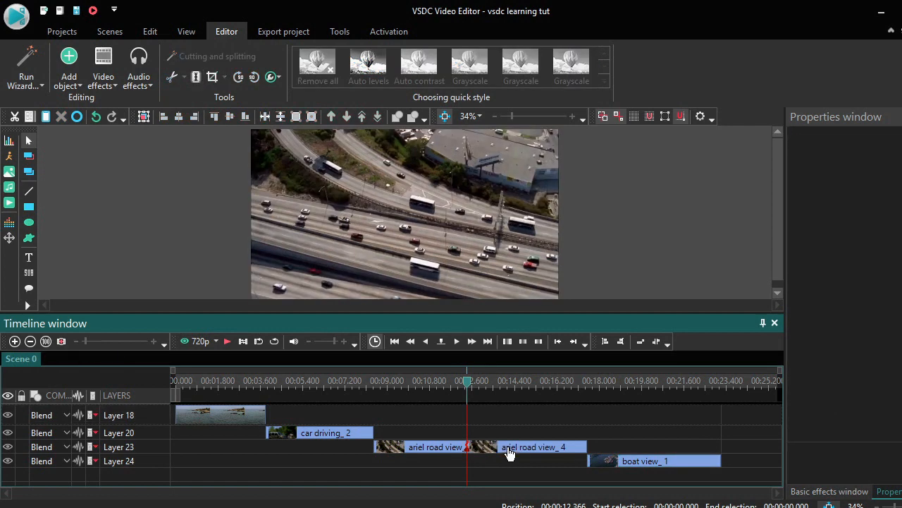
# Delete the second part of the split ariel road view clip and move the boat view clip directly against the end of the remaining part.
pyautogui.click(509, 451)
pyautogui.rightClick(510, 452)
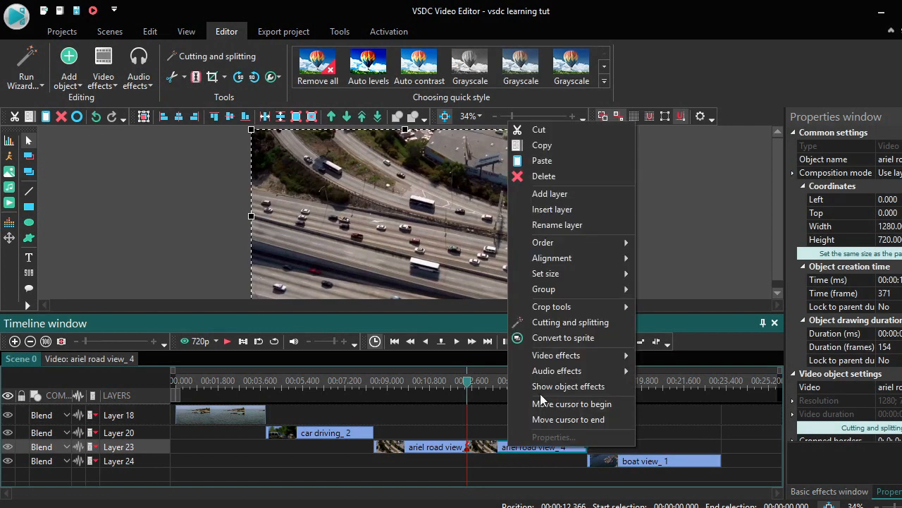
pyautogui.click(565, 176)
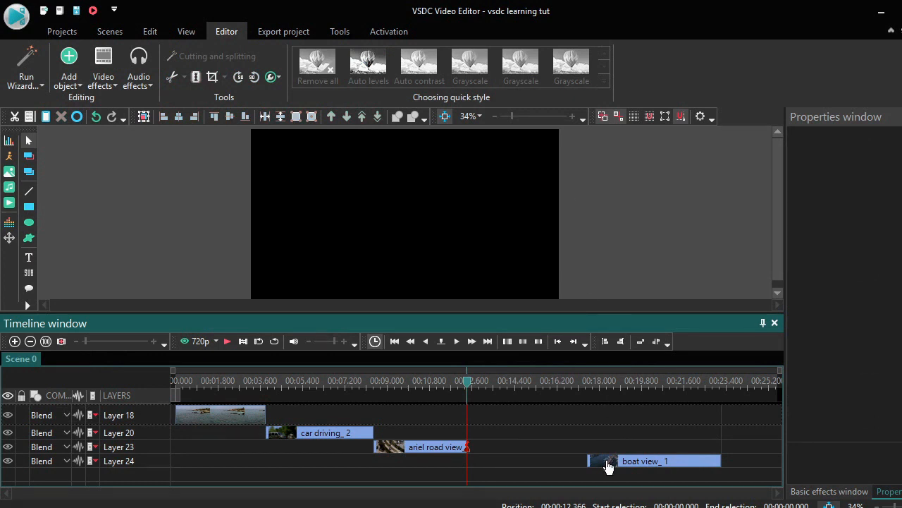
pyautogui.moveTo(608, 466); pyautogui.dragTo(485, 461)
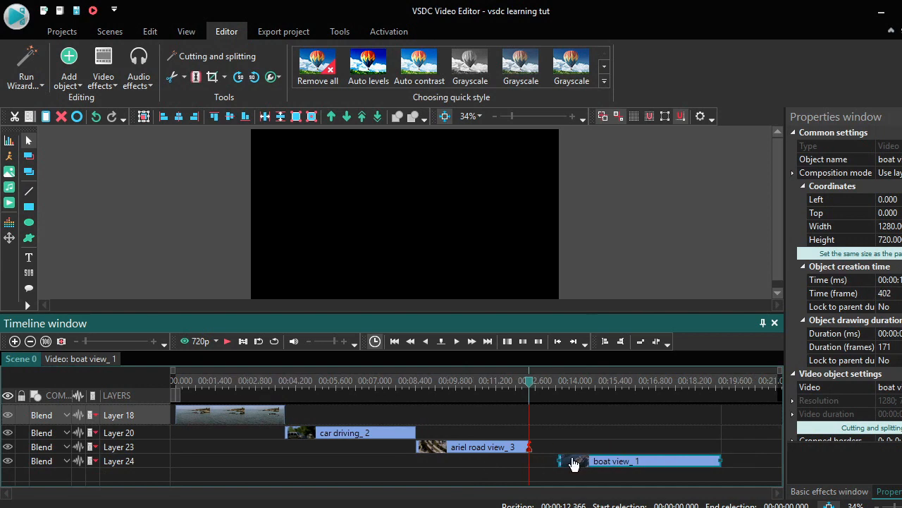
pyautogui.moveTo(571, 463); pyautogui.dragTo(543, 463)
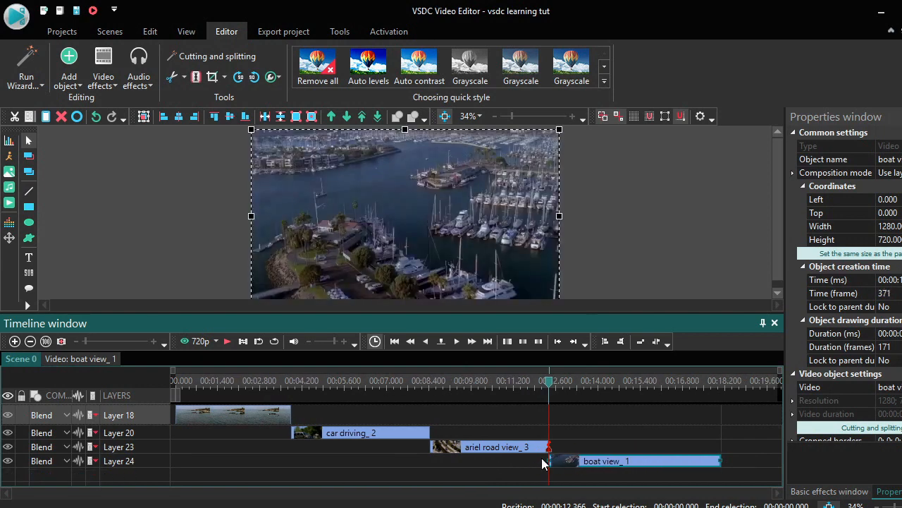
# Play back the sequence across the cut between the ariel road view and boat view clips to check the join.
pyautogui.click(425, 381)
pyautogui.press('space')
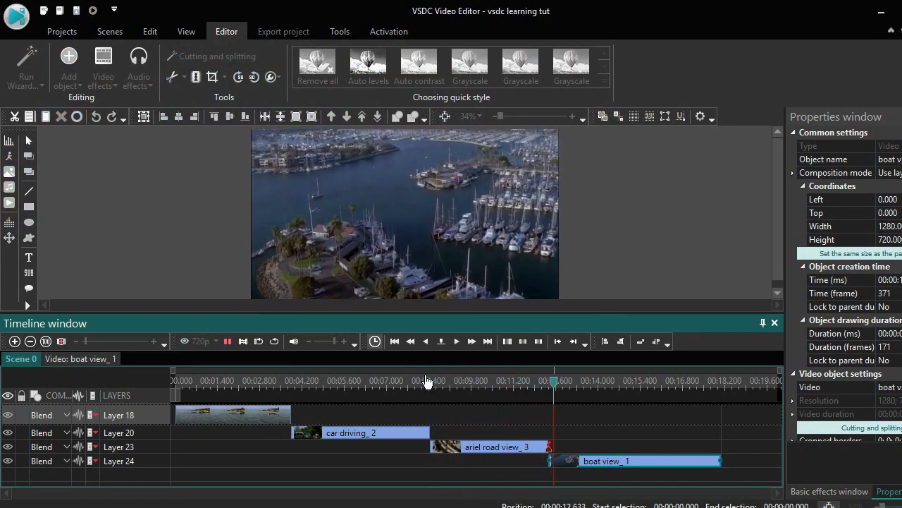
pyautogui.press('space')
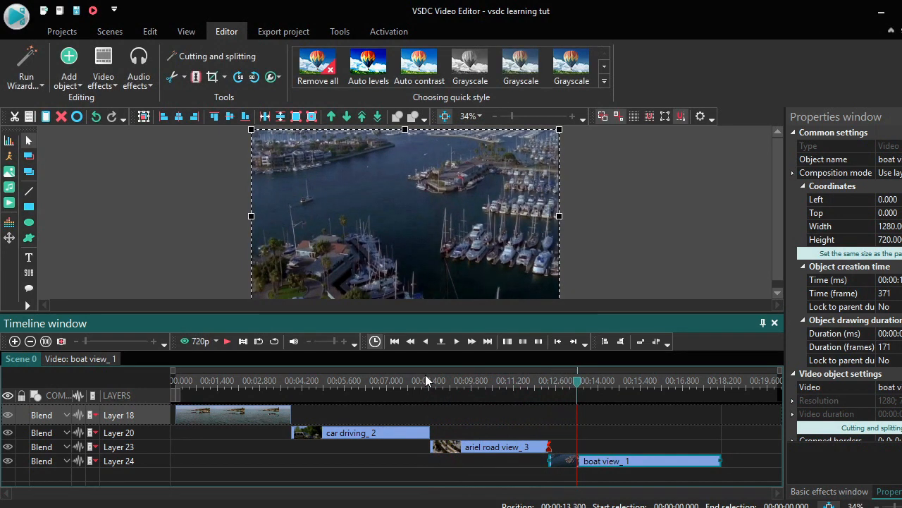
pyautogui.press('space')
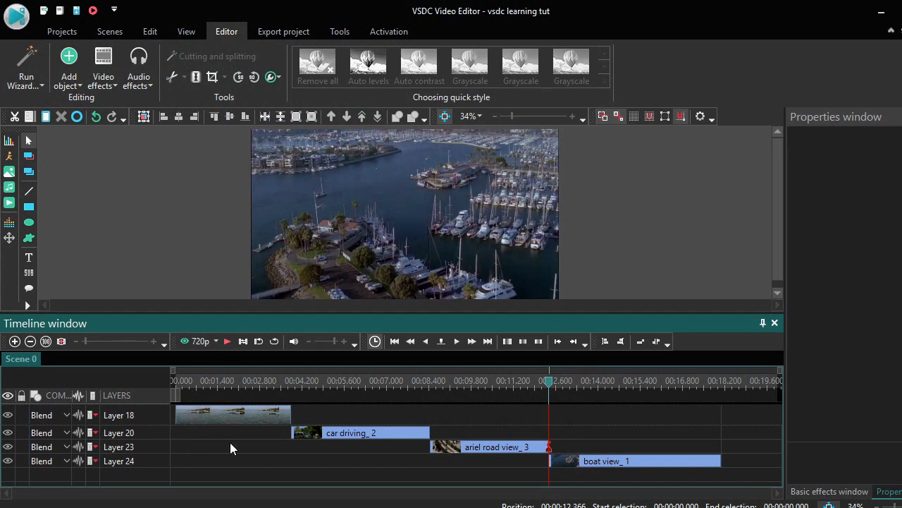
pyautogui.click(115, 81)
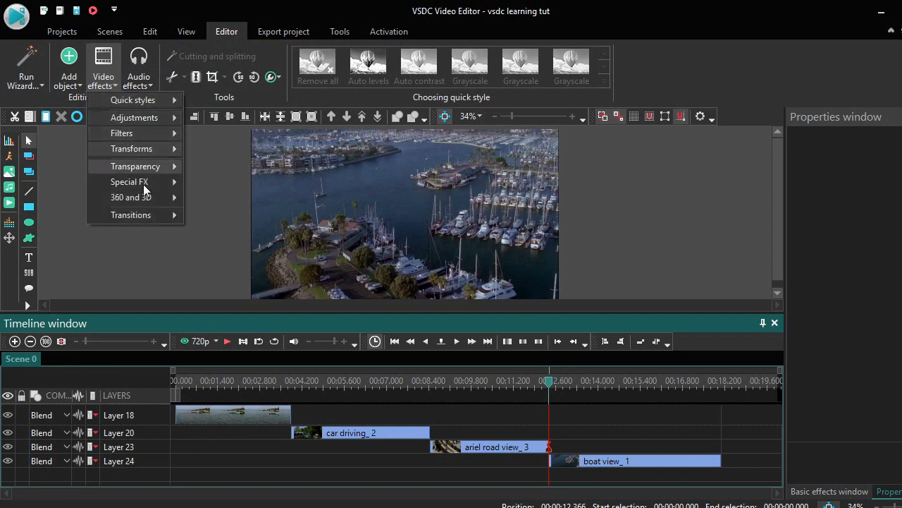
pyautogui.moveTo(156, 217)
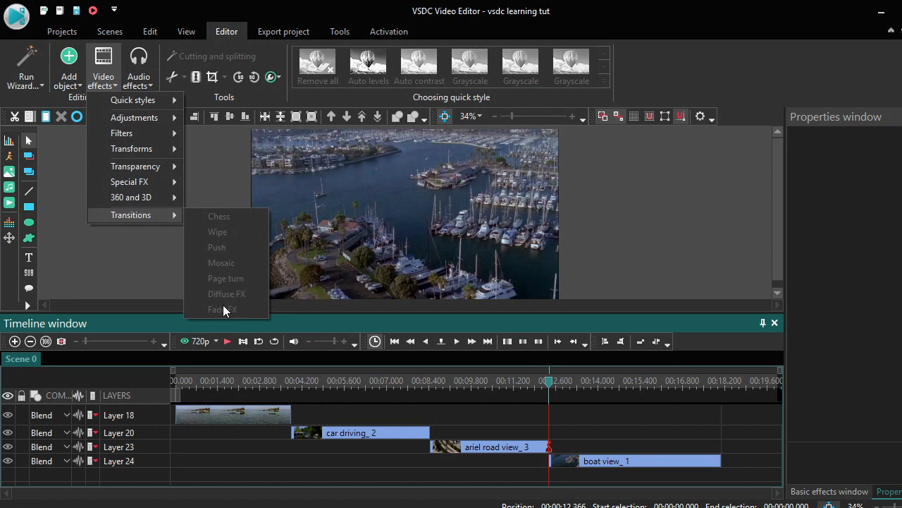
pyautogui.click(129, 273)
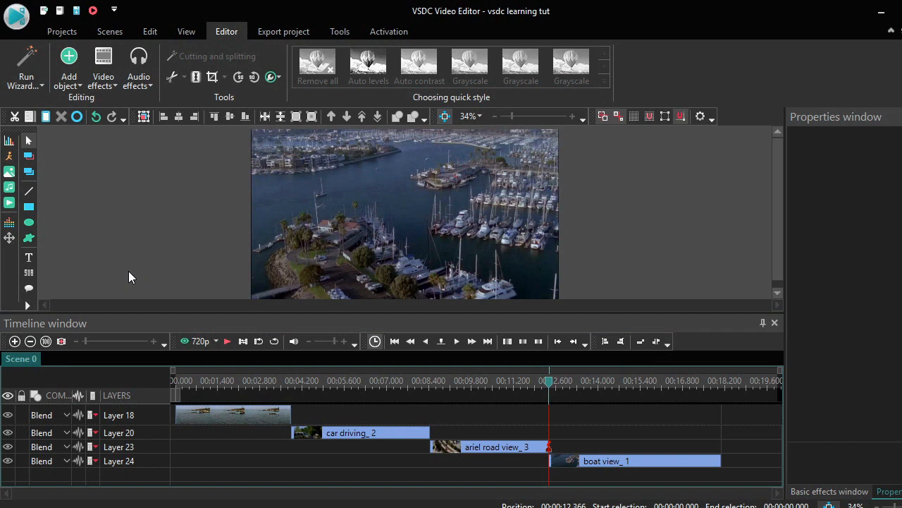
# Add a Chess transition to the lake view clip, positioned to scene end on a new layer, and return to the main scene.
pyautogui.click(199, 418)
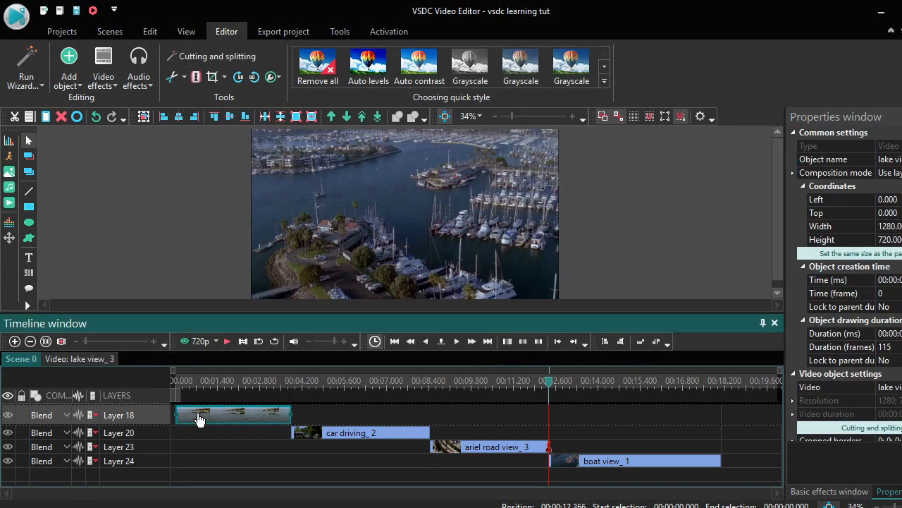
pyautogui.click(112, 79)
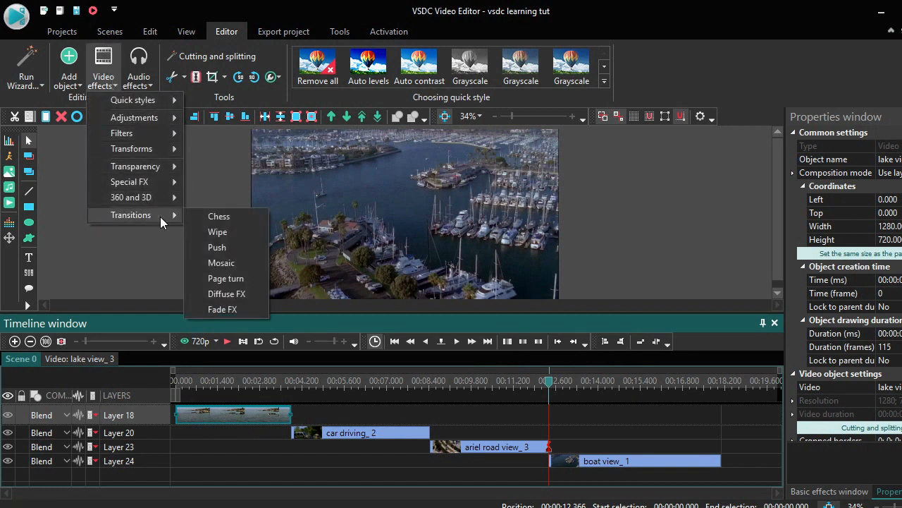
pyautogui.click(221, 216)
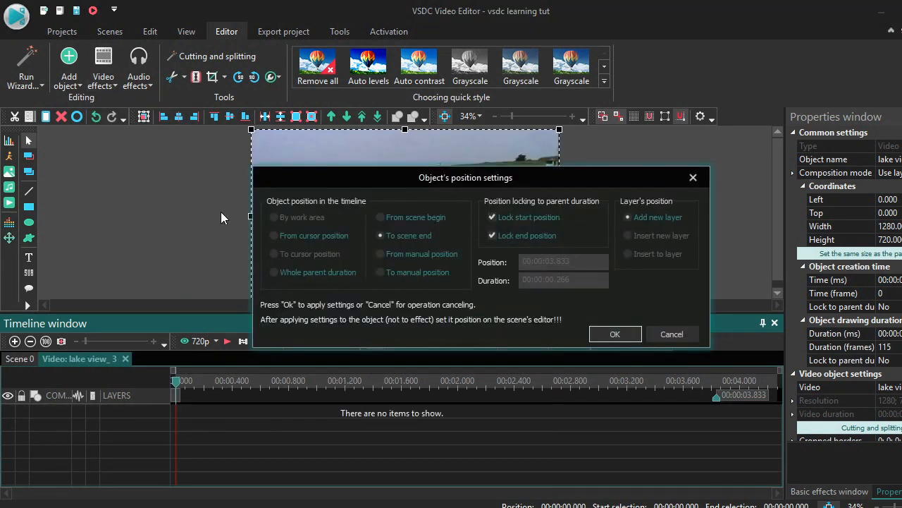
pyautogui.click(611, 334)
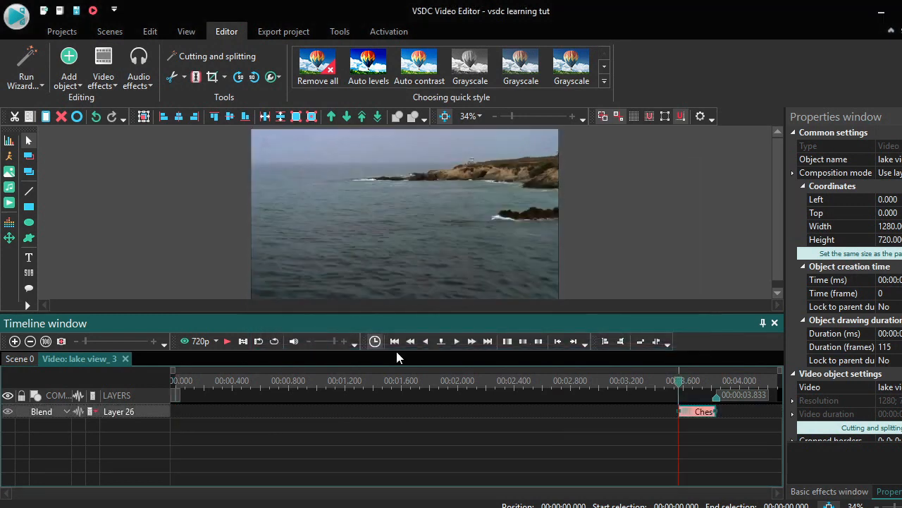
pyautogui.click(22, 360)
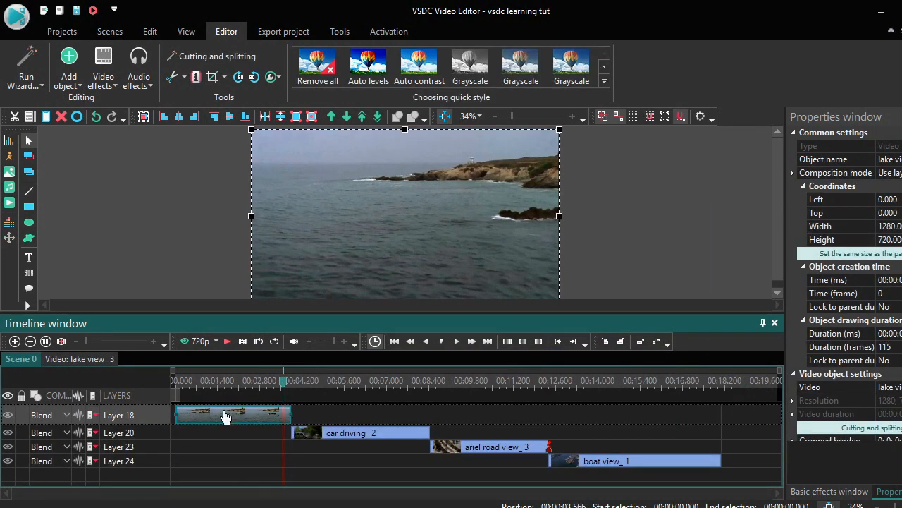
# Play back the cut from the lake view clip into the car driving clip to check the Chess transition.
pyautogui.click(249, 380)
pyautogui.press('space')
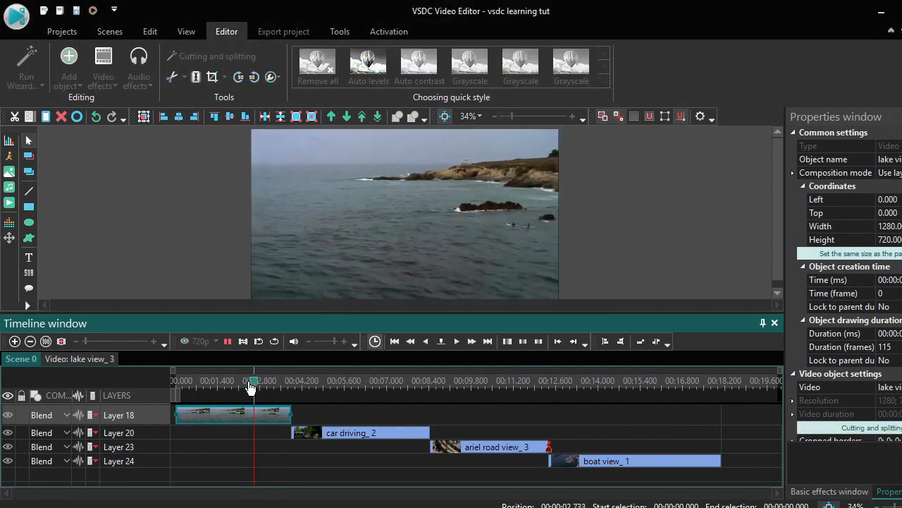
pyautogui.press('space')
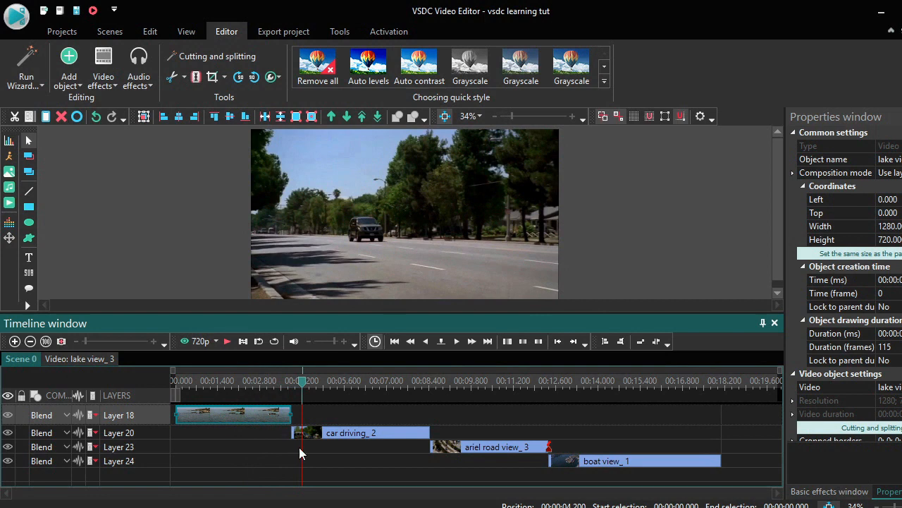
# Try starting the car driving clip at about frame 99 to overlap the lake view clip, preview it, and return the clip to the lake view's end.
pyautogui.moveTo(312, 439); pyautogui.dragTo(295, 438)
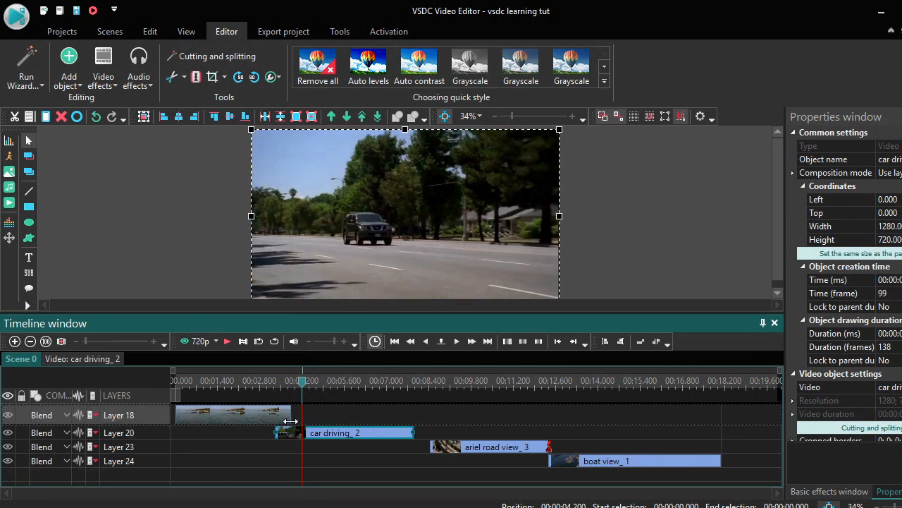
pyautogui.click(268, 384)
pyautogui.press('space')
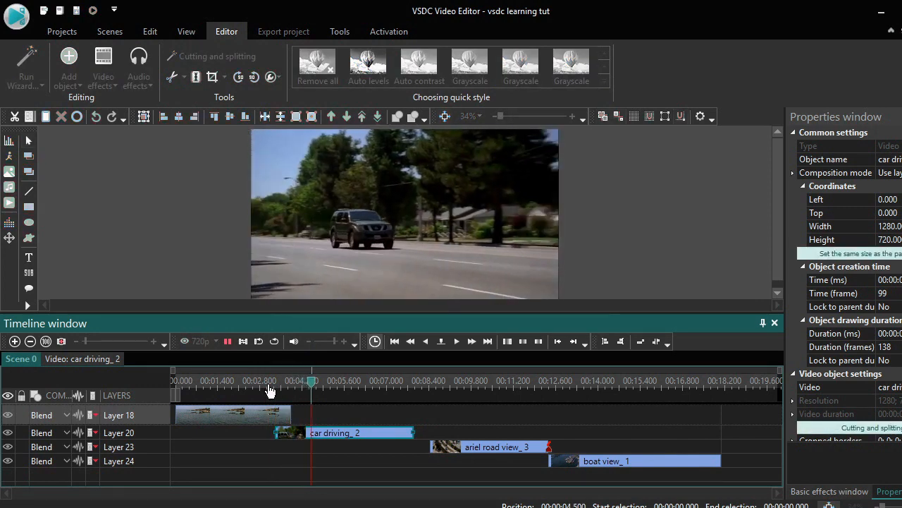
pyautogui.moveTo(307, 433)
pyautogui.mouseDown()
pyautogui.moveTo(293, 435)
pyautogui.moveTo(317, 438)
pyautogui.mouseUp()
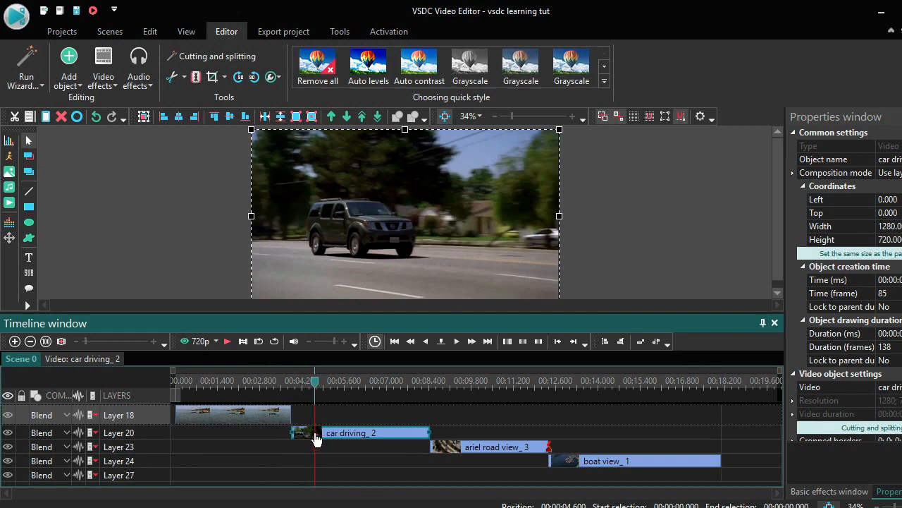
# Delete the Chess transition from inside the lake view clip and return to the main scene.
pyautogui.doubleClick(269, 417)
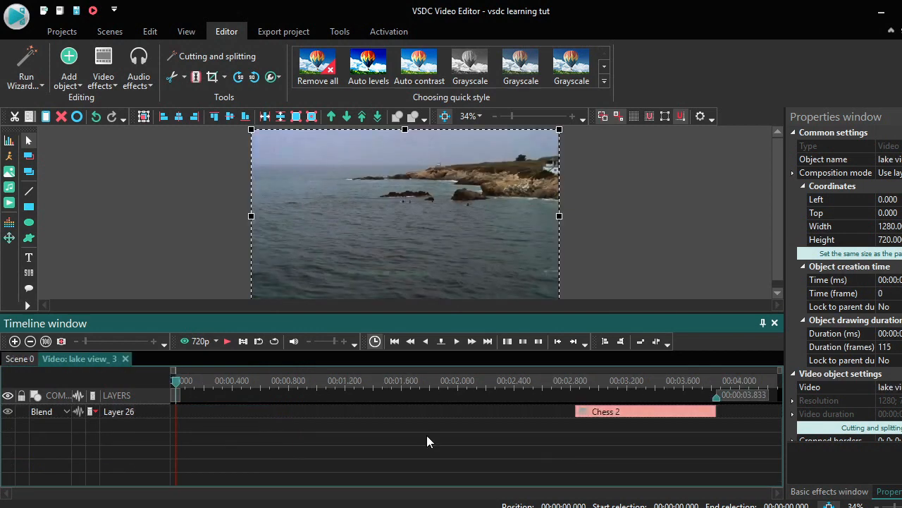
pyautogui.click(634, 419)
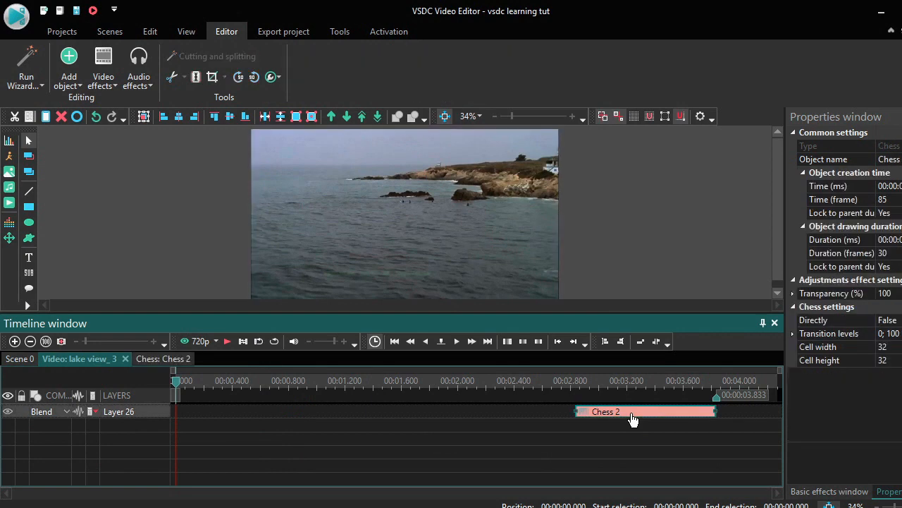
pyautogui.rightClick(633, 419)
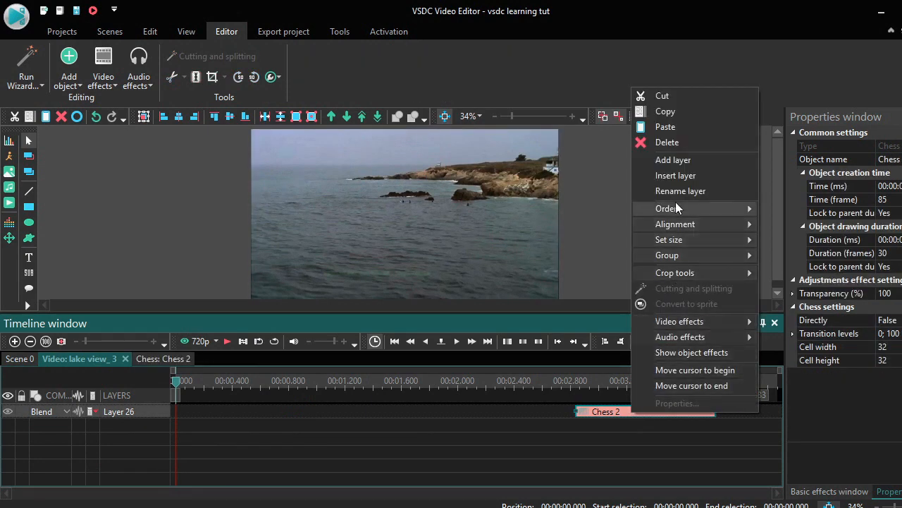
pyautogui.click(669, 143)
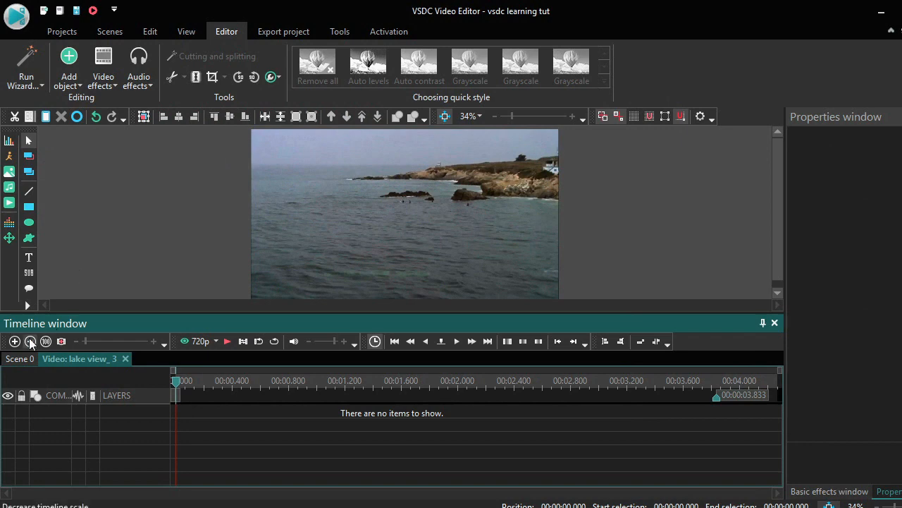
pyautogui.click(20, 359)
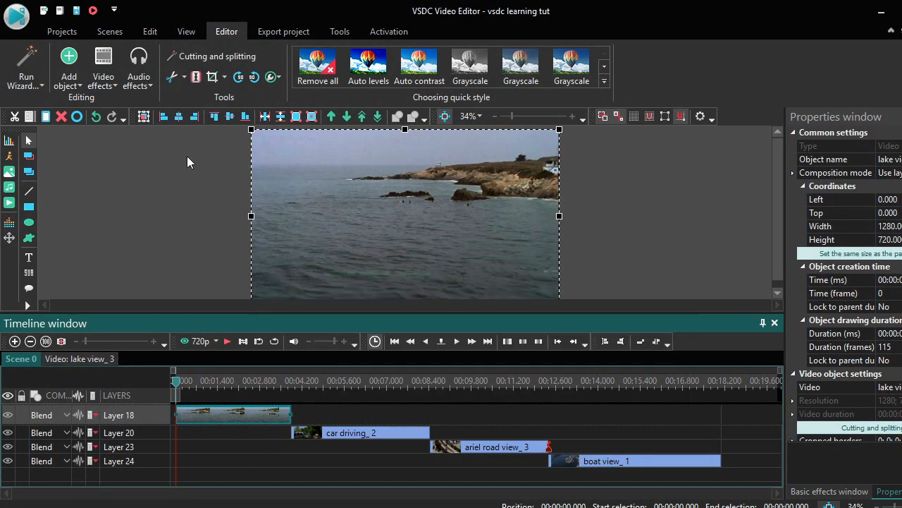
# Add a Push transition to the lake view clip, positioned to scene end on a new layer, and return to the main scene.
pyautogui.click(114, 82)
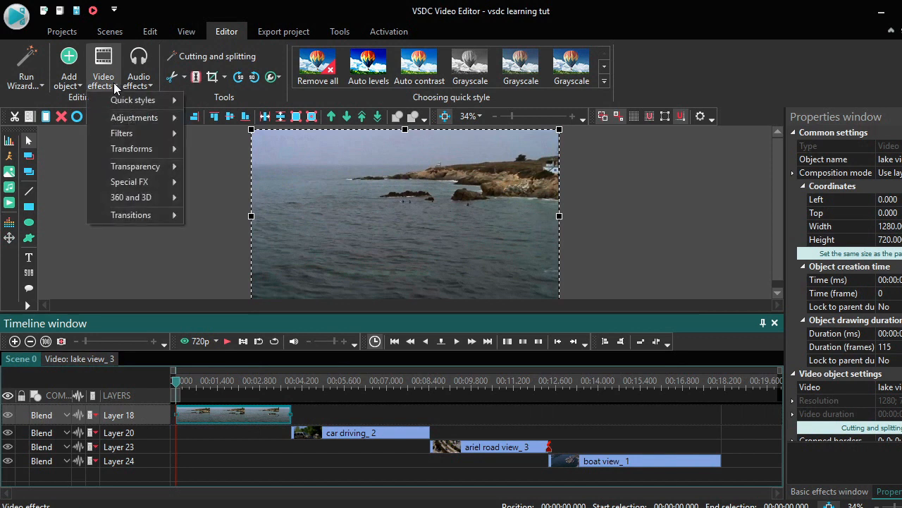
pyautogui.moveTo(149, 215)
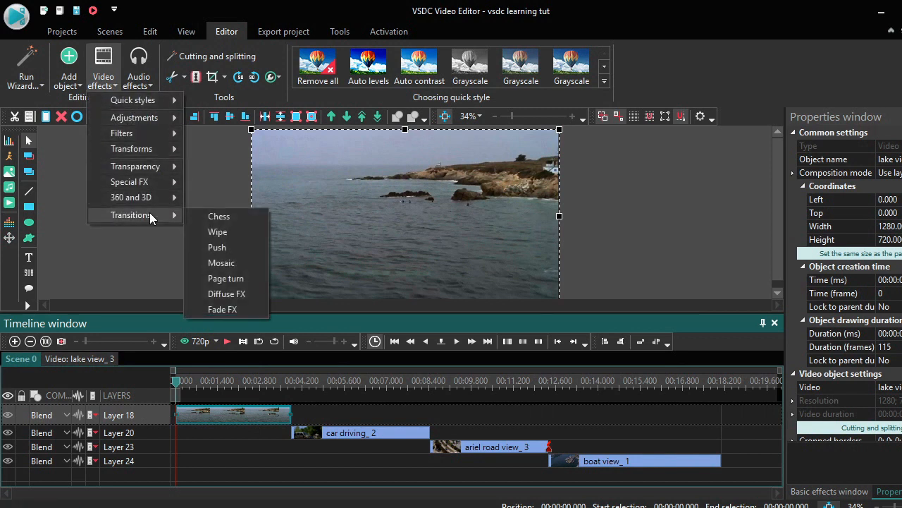
pyautogui.click(224, 247)
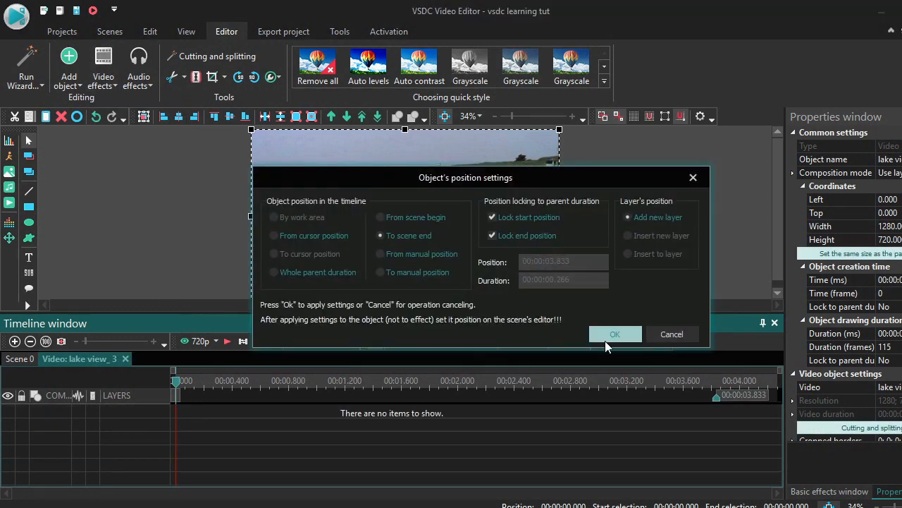
pyautogui.click(605, 339)
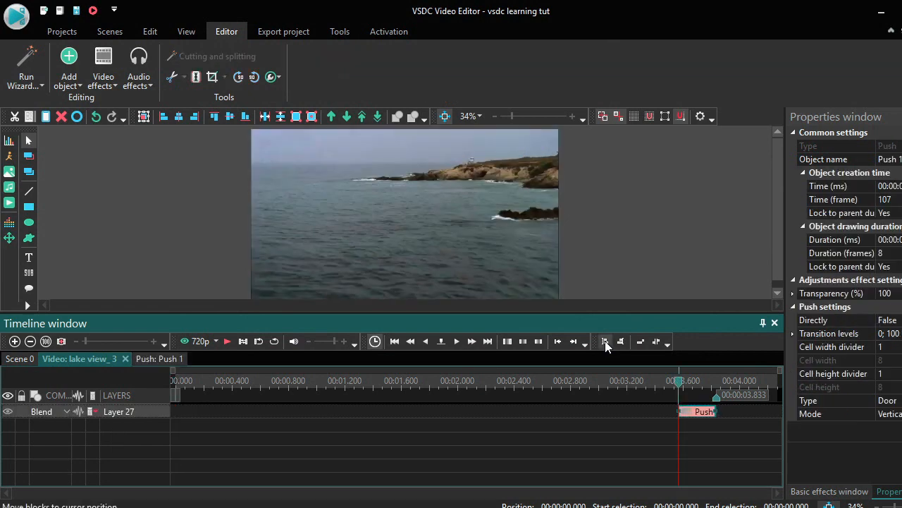
pyautogui.click(20, 359)
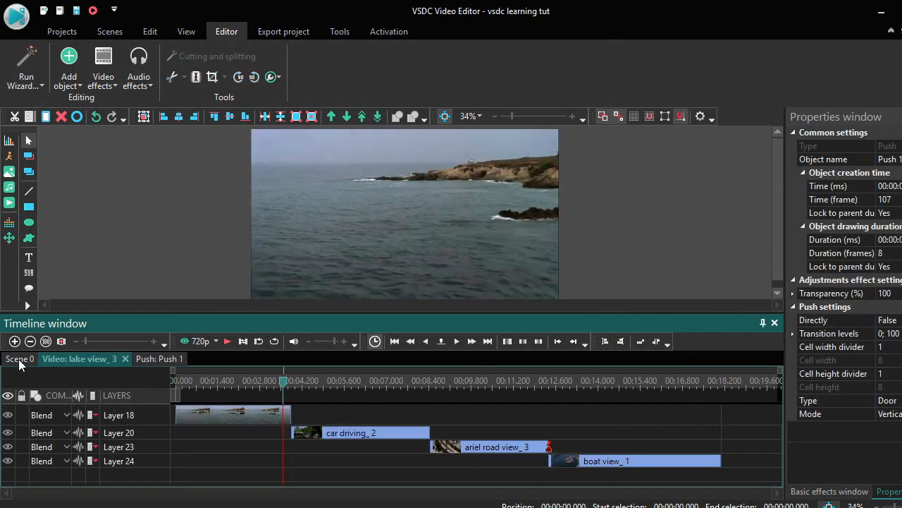
# Play back the end of the lake view clip into the car driving clip to check the Push transition.
pyautogui.click(274, 380)
pyautogui.press('space')
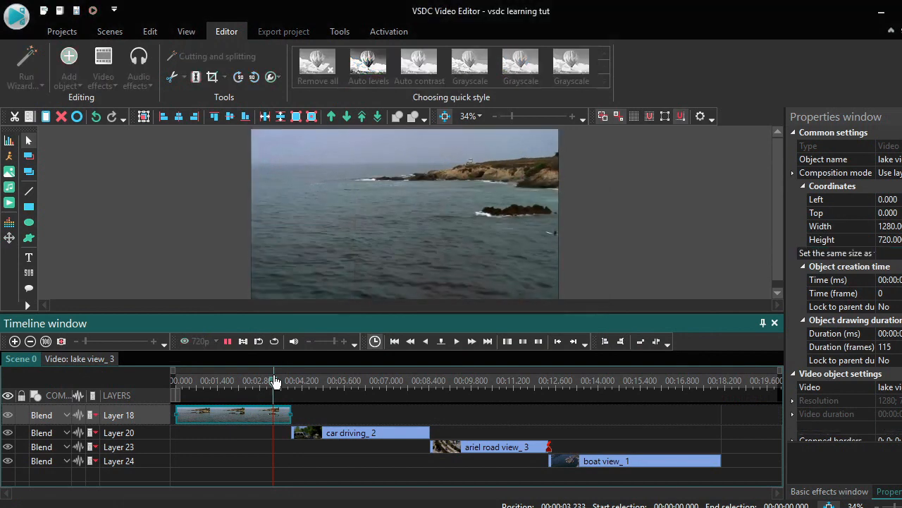
pyautogui.press('space')
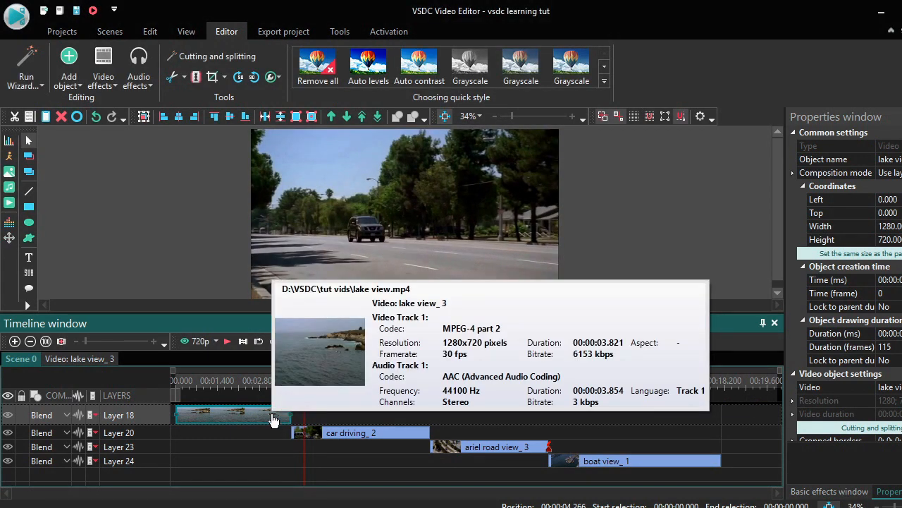
# Lengthen the Push transition in the lake view clip to 30 frames by moving its start to frame 85, and return to the main scene.
pyautogui.doubleClick(273, 420)
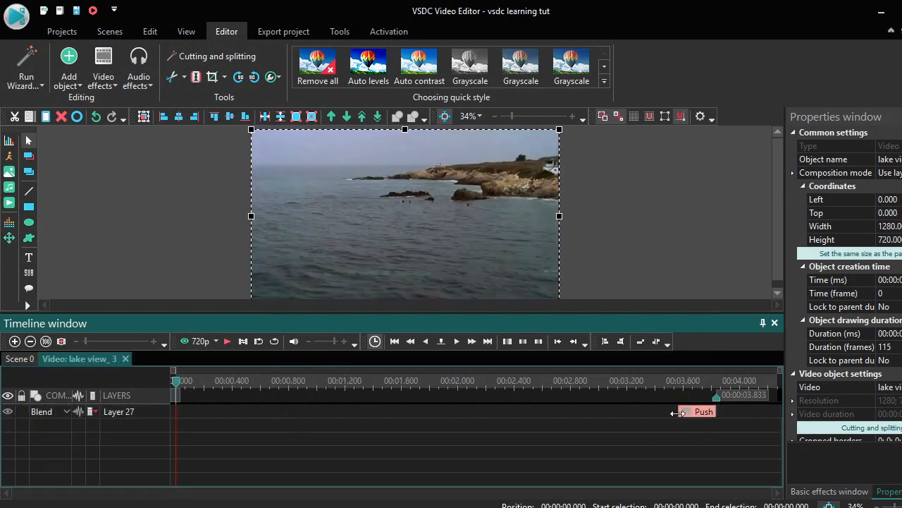
pyautogui.moveTo(679, 411); pyautogui.dragTo(576, 411)
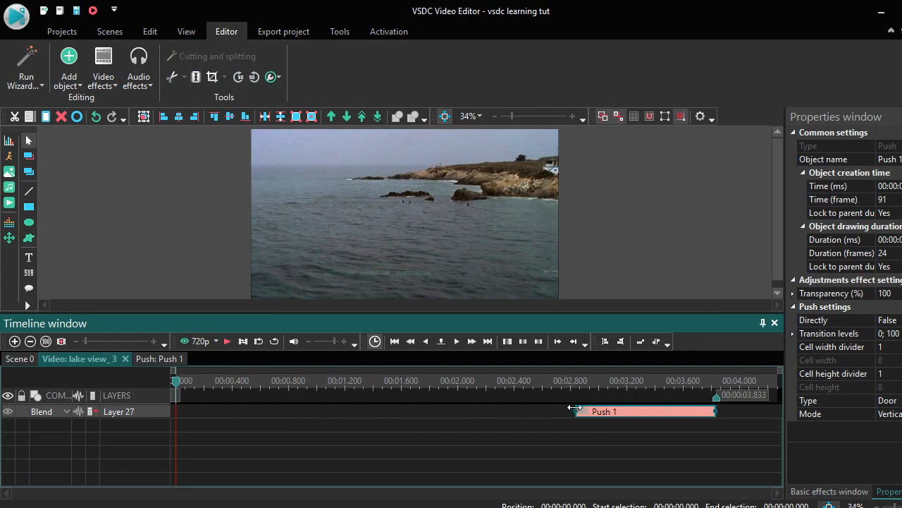
pyautogui.click(24, 360)
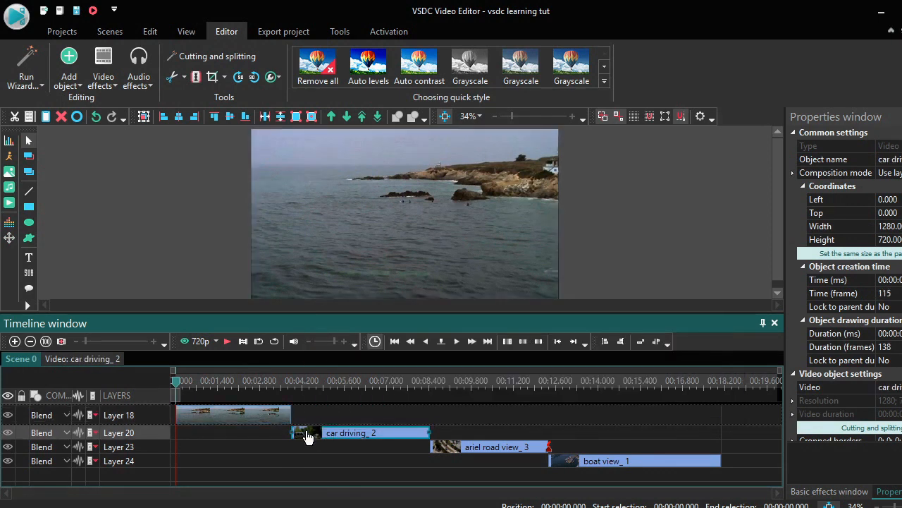
# Try overlapping the car driving clip with the lake view clip from about frame 92, preview the Push transition, and restore the end-to-end placement.
pyautogui.moveTo(308, 437); pyautogui.dragTo(283, 432)
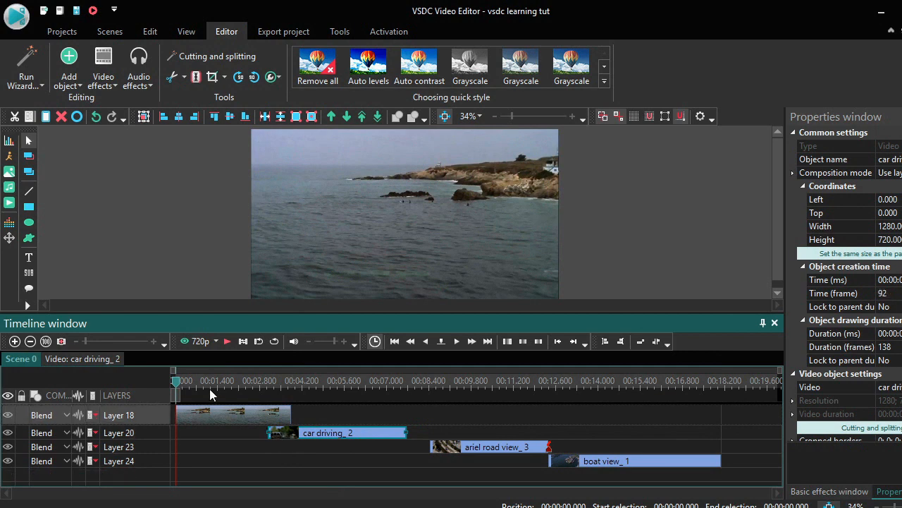
pyautogui.click(248, 382)
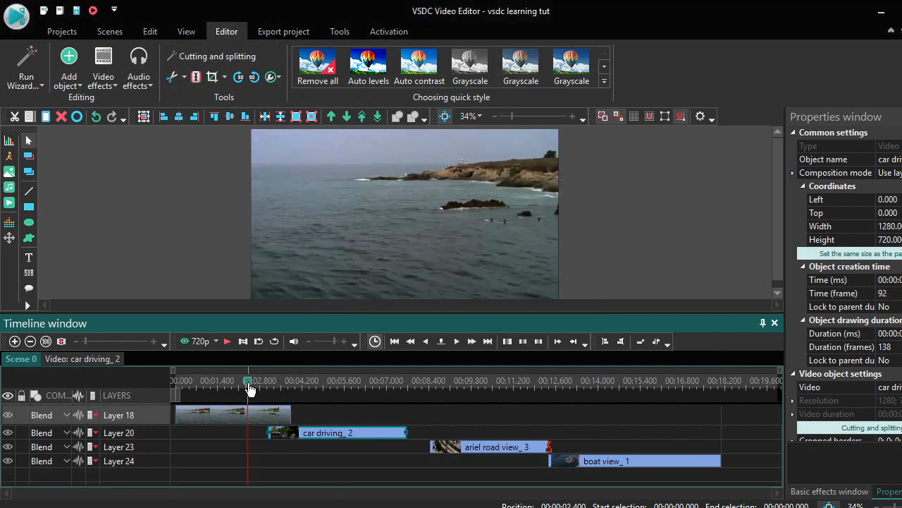
pyautogui.press('space')
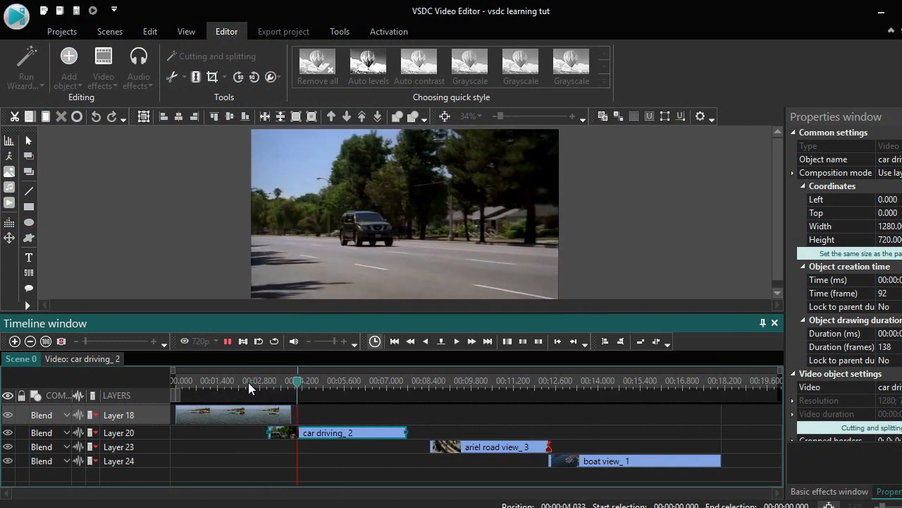
pyautogui.press('space')
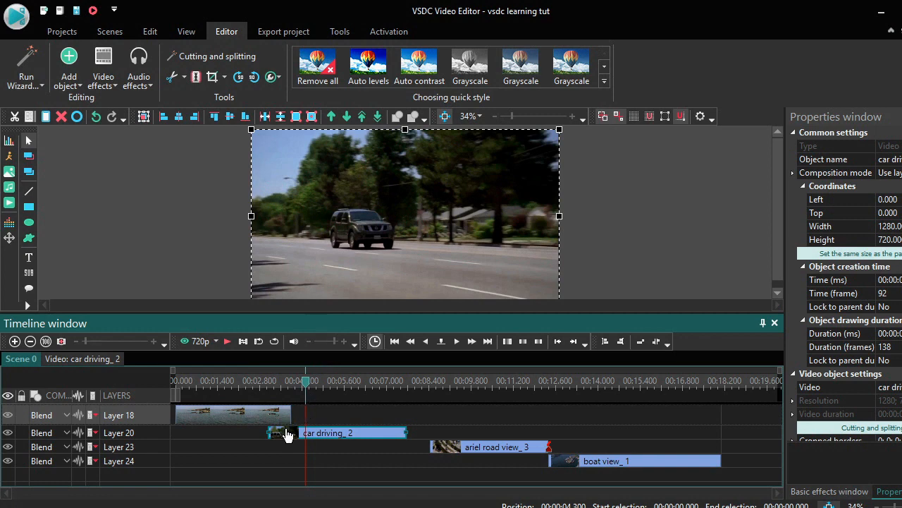
pyautogui.moveTo(287, 425); pyautogui.dragTo(310, 433)
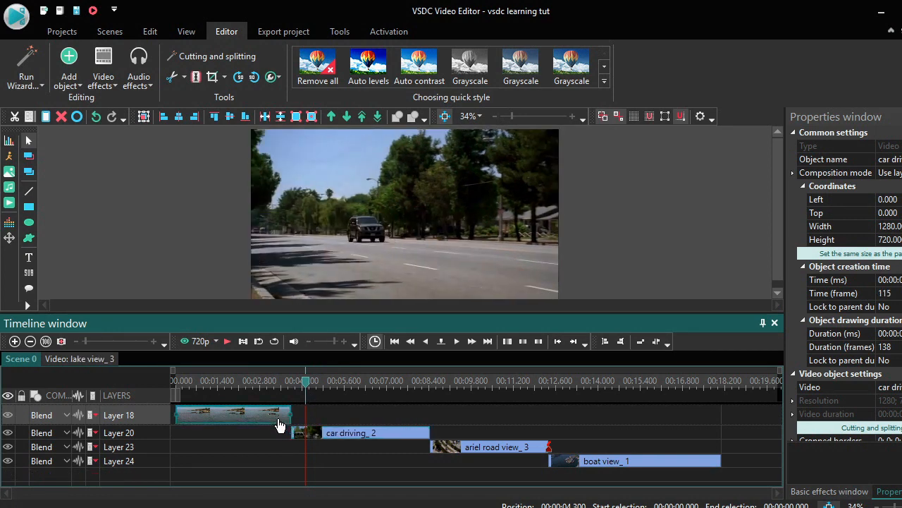
# Delete the Push transition from inside the lake view clip and return to the main scene.
pyautogui.doubleClick(279, 416)
pyautogui.click(599, 418)
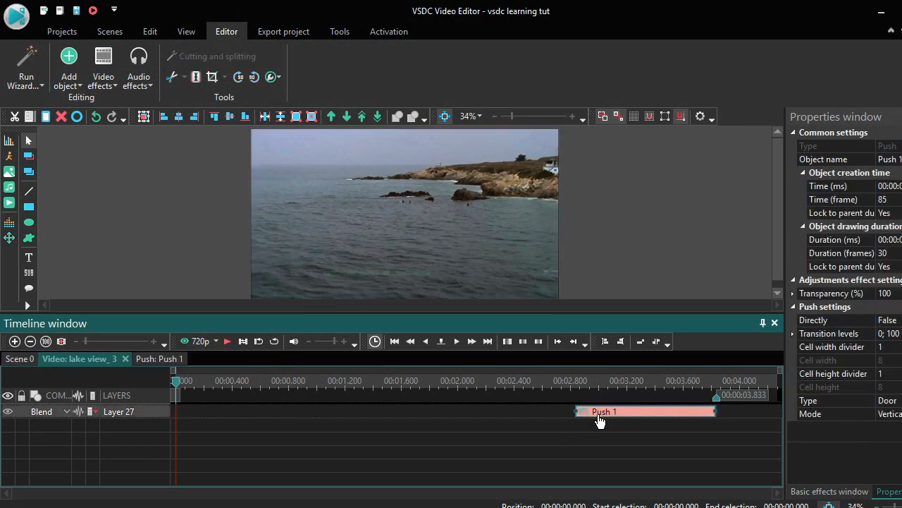
pyautogui.rightClick(599, 421)
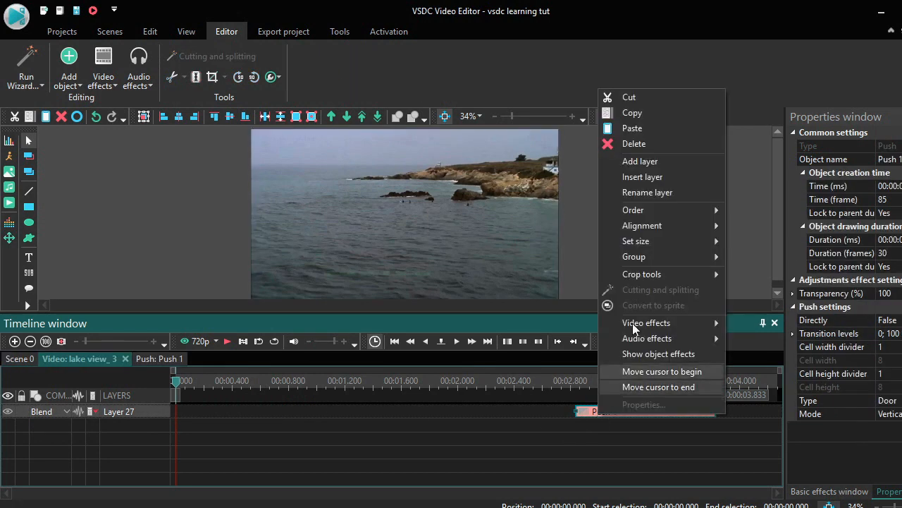
pyautogui.click(633, 143)
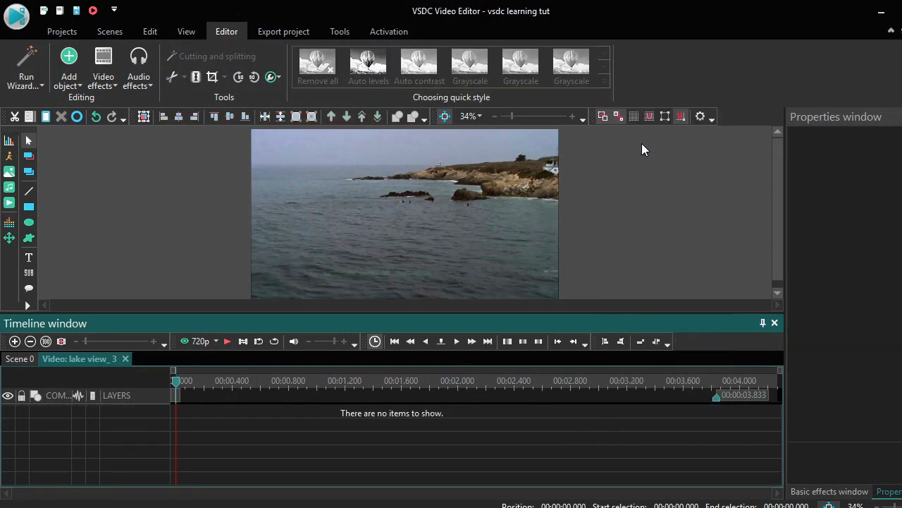
pyautogui.click(20, 359)
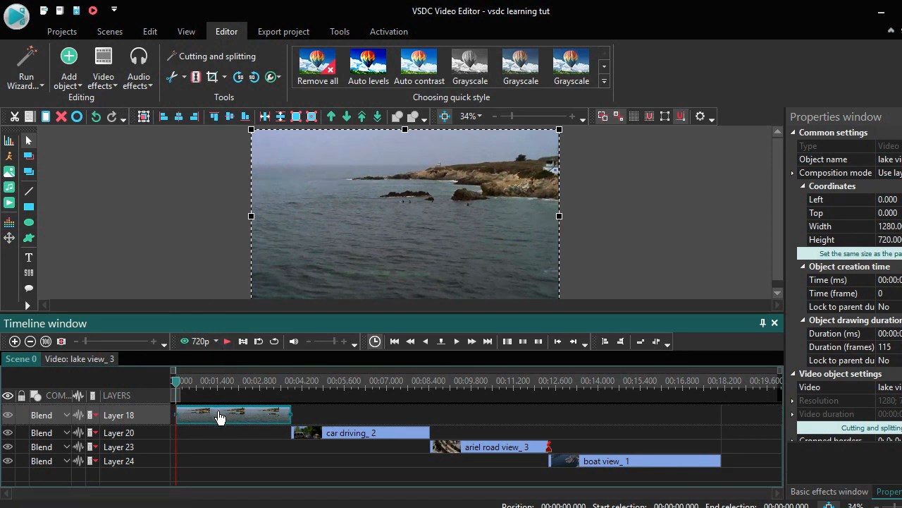
# Add a Fade In effect at the beginning of the lake view clip and preview it in the main scene.
pyautogui.click(114, 82)
pyautogui.moveTo(134, 139)
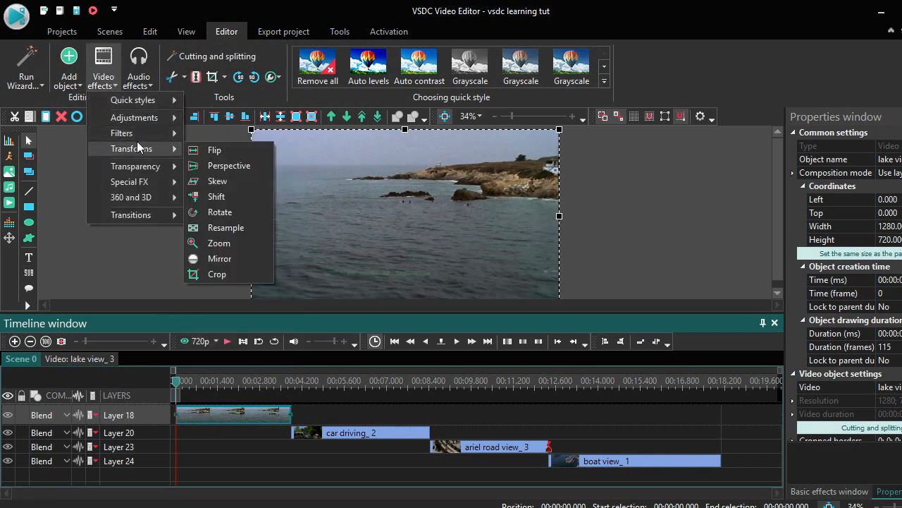
pyautogui.moveTo(152, 170)
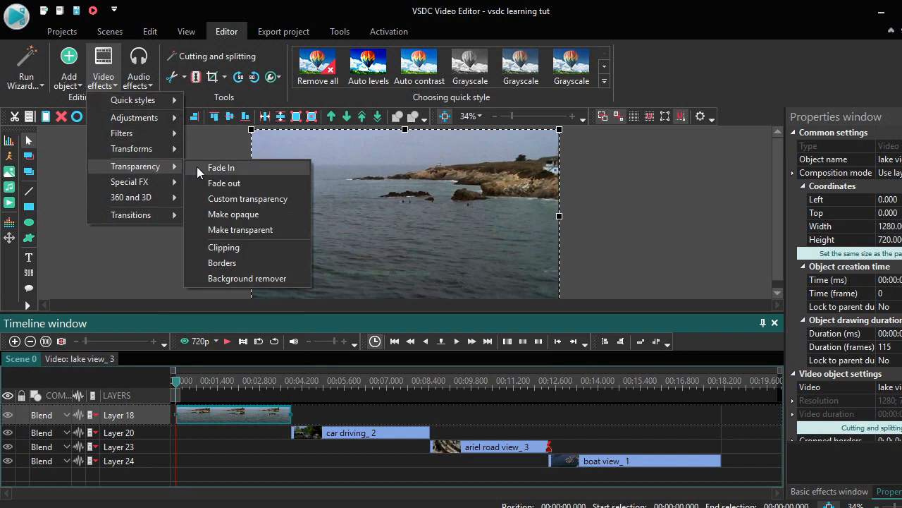
pyautogui.click(233, 170)
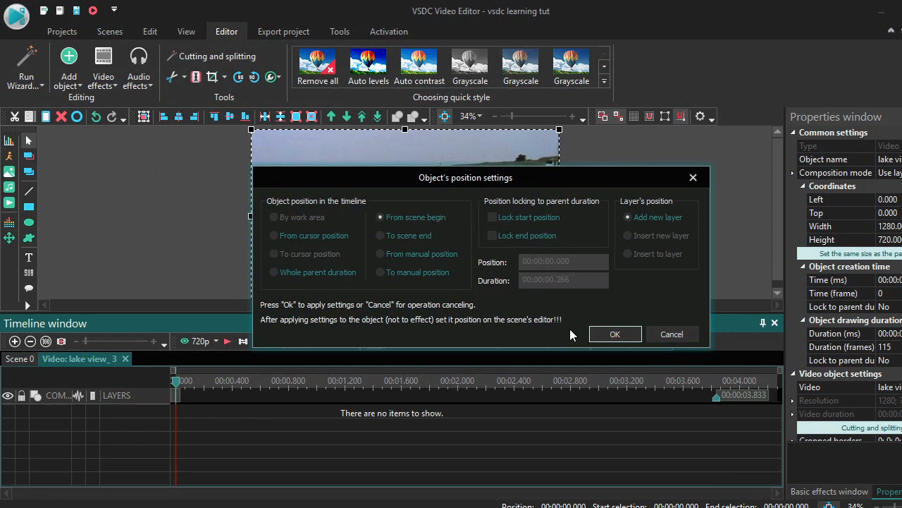
pyautogui.click(610, 334)
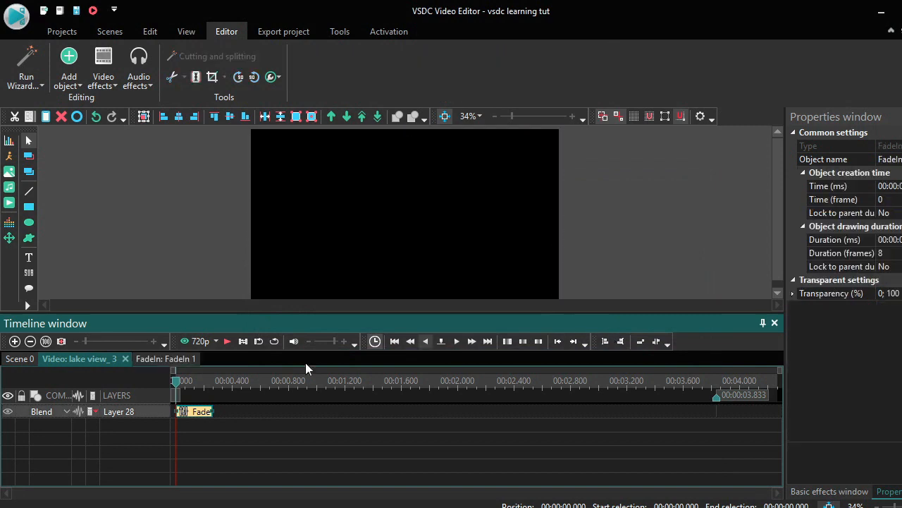
pyautogui.click(19, 359)
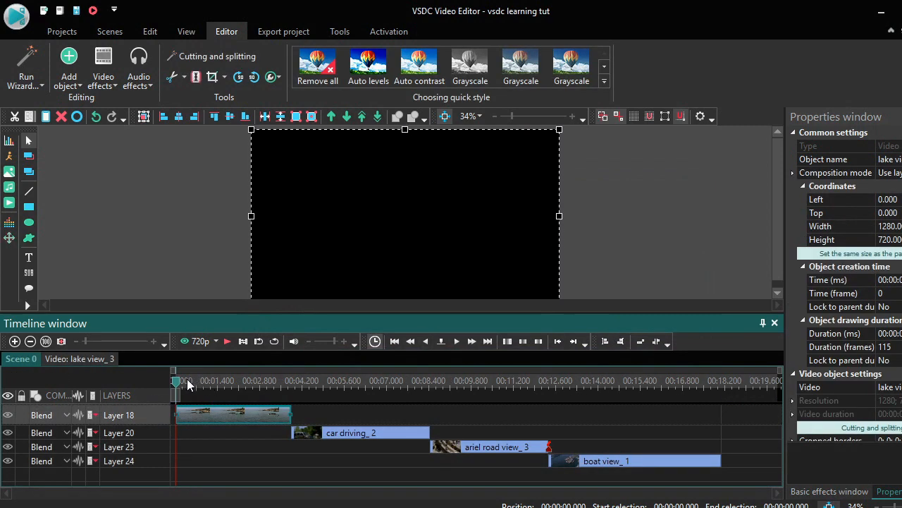
pyautogui.press('space')
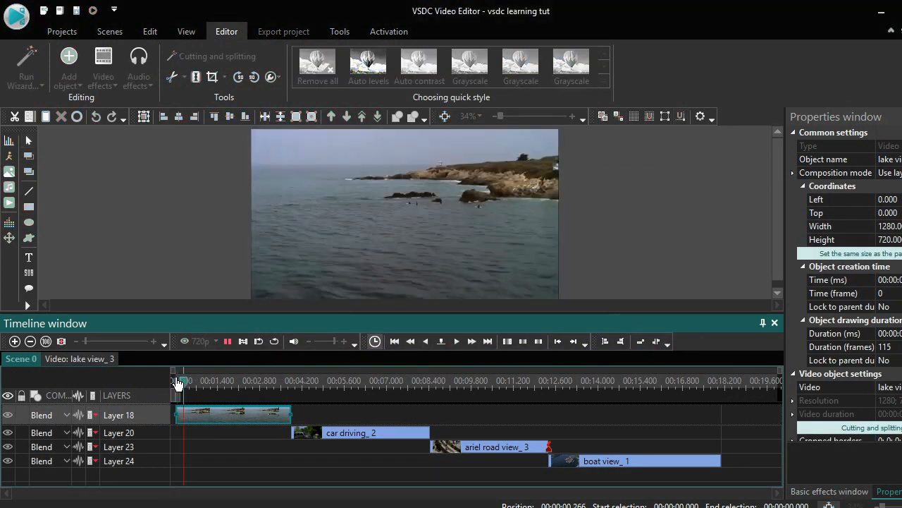
pyautogui.press('space')
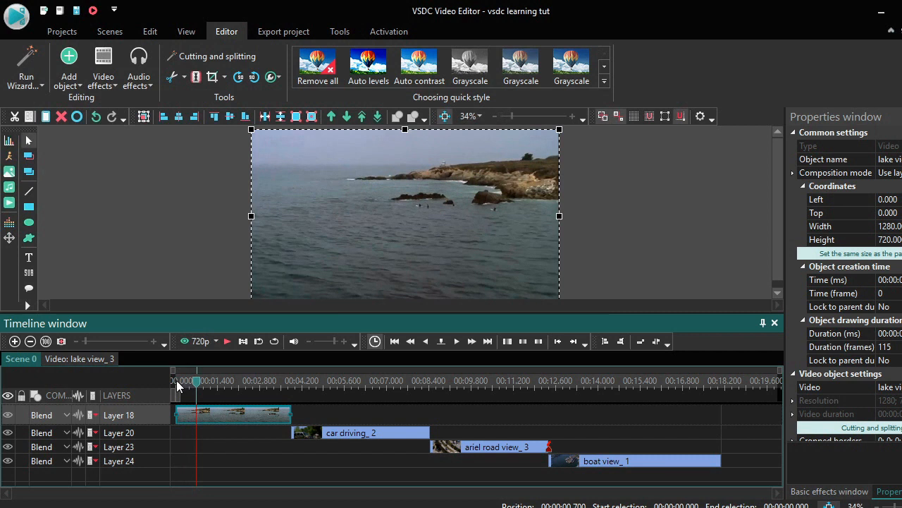
# Lengthen the lake view clip's Fade In to 20 frames and play the main scene from the start.
pyautogui.doubleClick(187, 419)
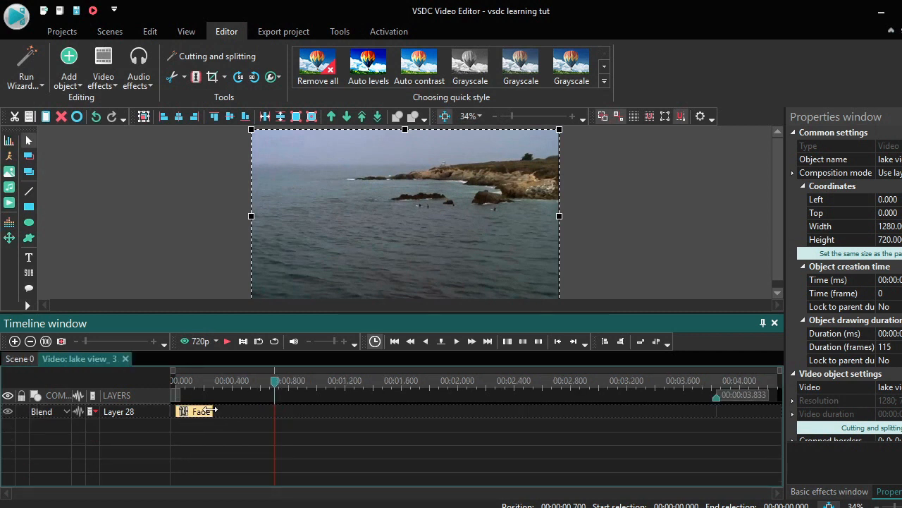
pyautogui.moveTo(214, 410); pyautogui.dragTo(268, 411)
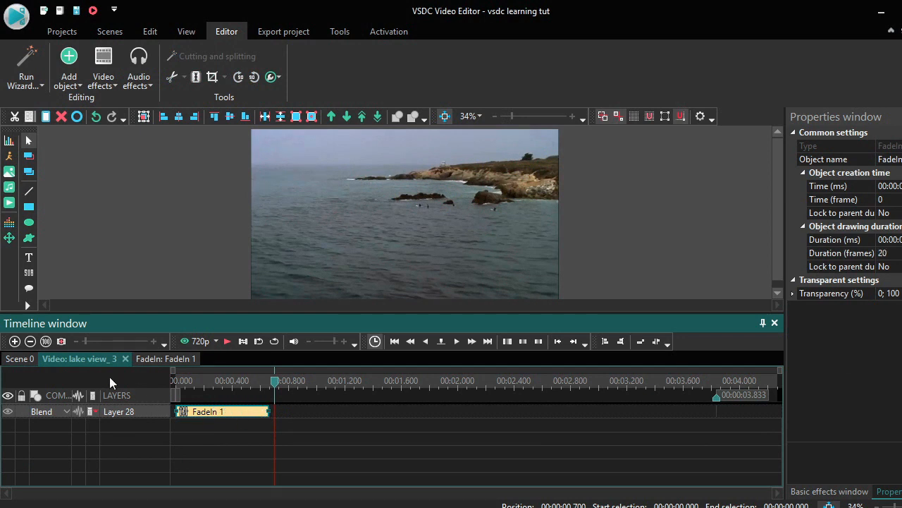
pyautogui.click(19, 359)
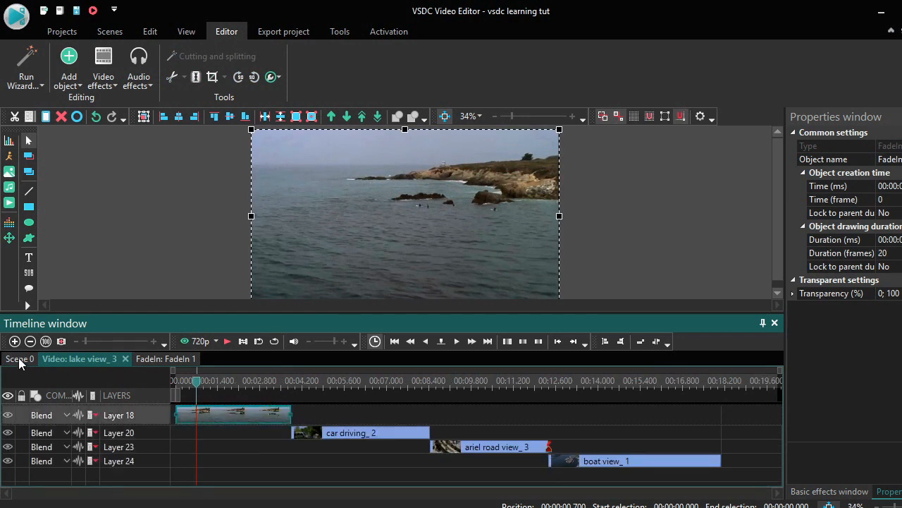
pyautogui.click(176, 378)
pyautogui.press('space')
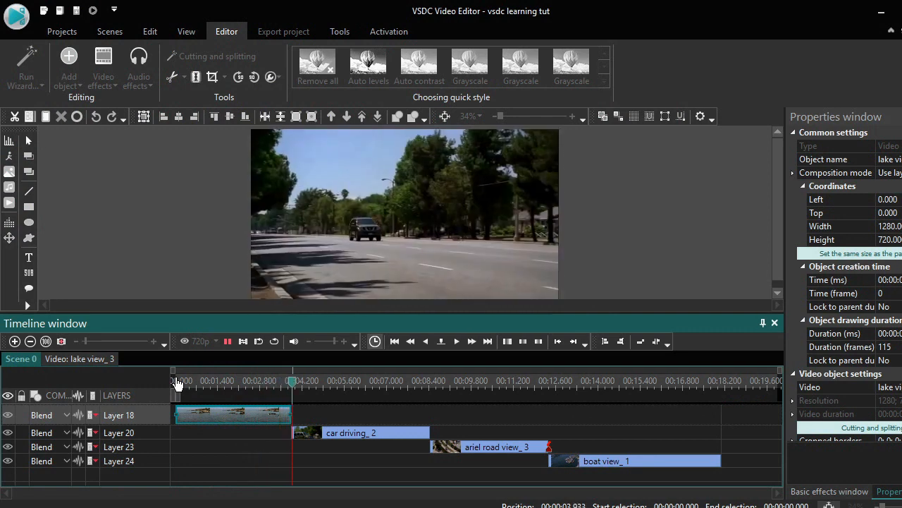
pyautogui.press('space')
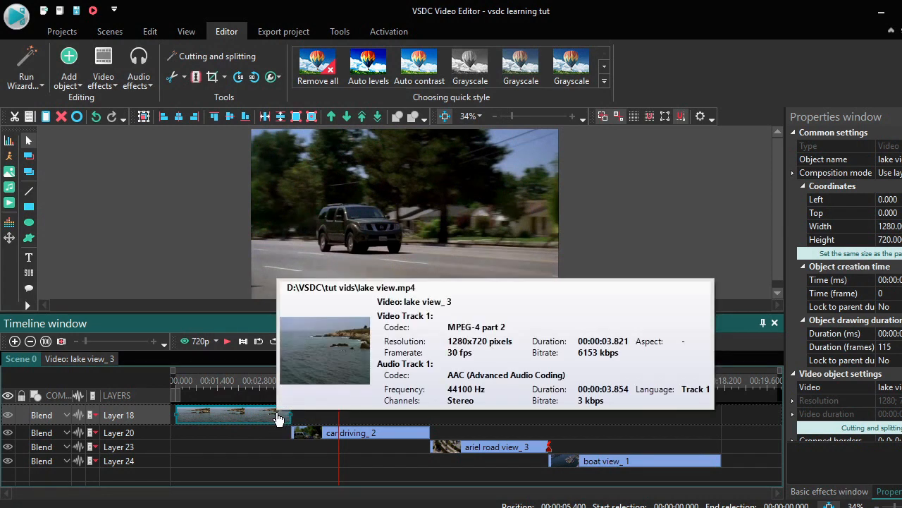
# Add a Fade out effect at the end of the lake view clip, extend it to 17 frames from frame 98, and return to the main scene.
pyautogui.click(108, 84)
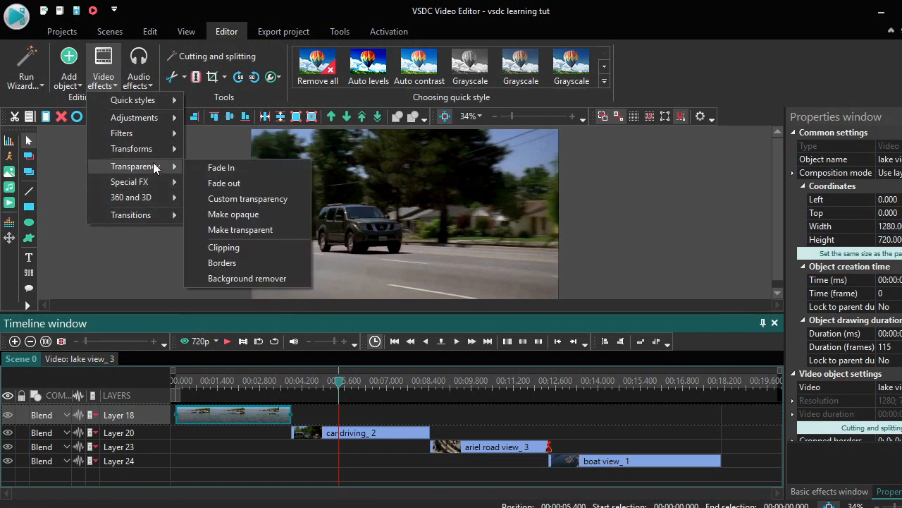
pyautogui.click(220, 184)
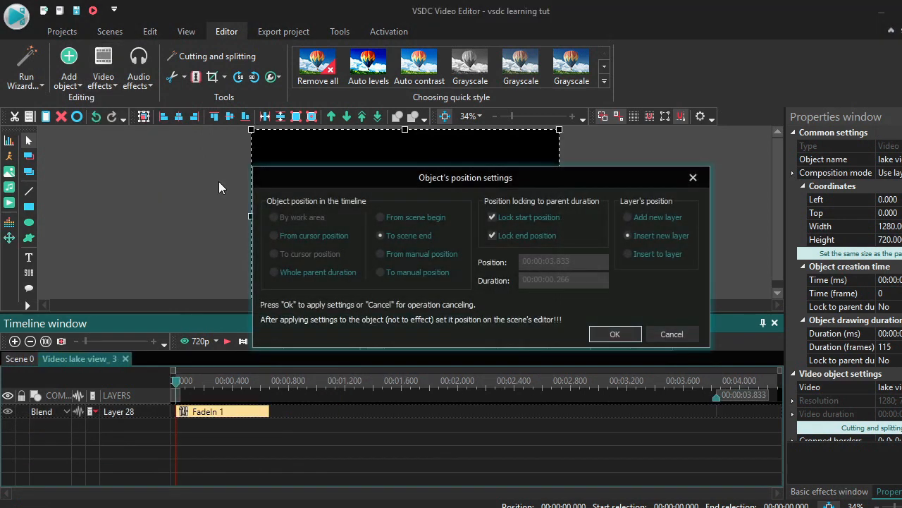
pyautogui.click(617, 334)
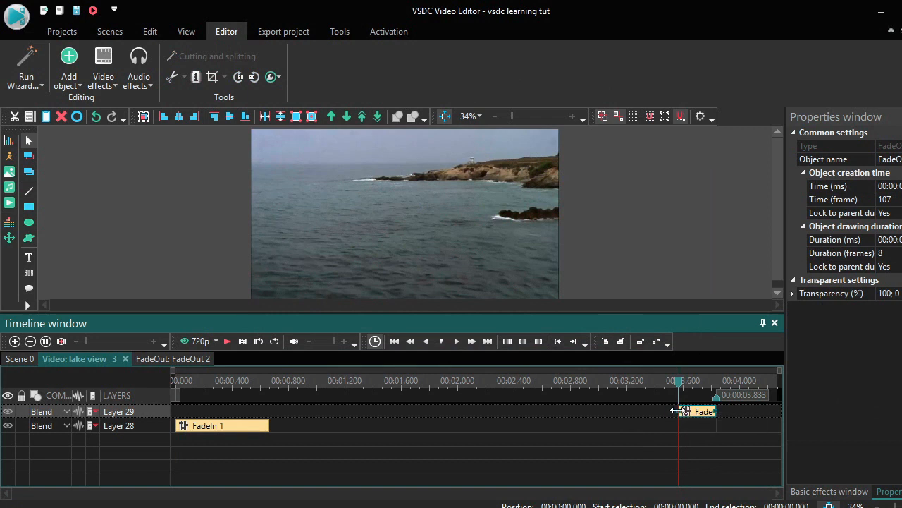
pyautogui.moveTo(677, 411); pyautogui.dragTo(636, 411)
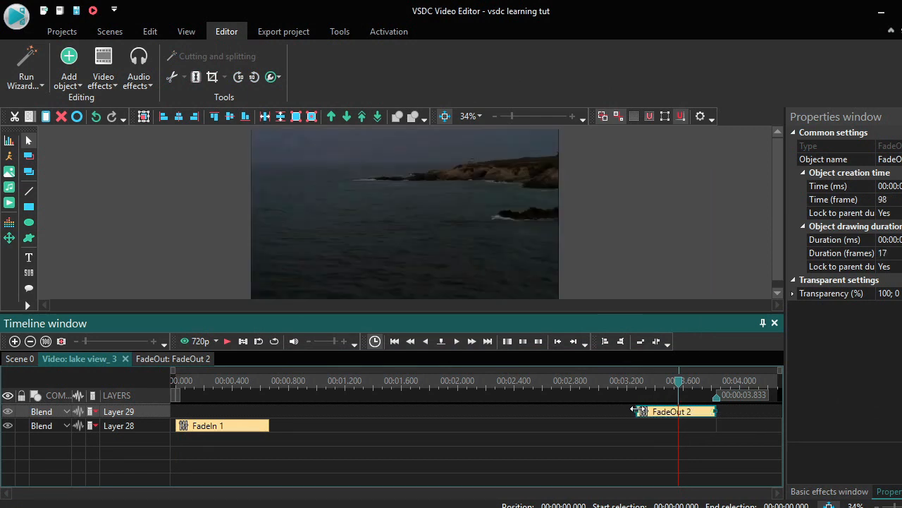
pyautogui.click(25, 361)
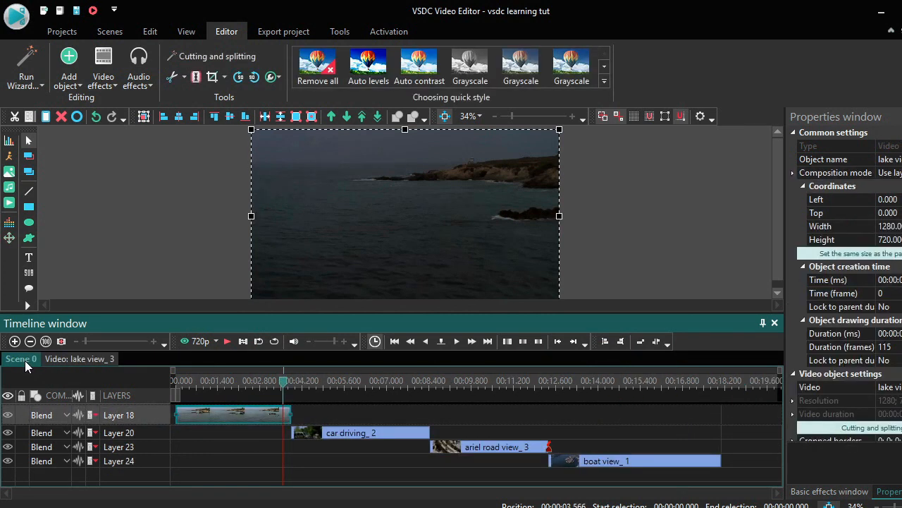
# Set the playhead at the start of the lake view clip's fade-out and move the car driving clip to start there, at frame 98.
pyautogui.doubleClick(247, 417)
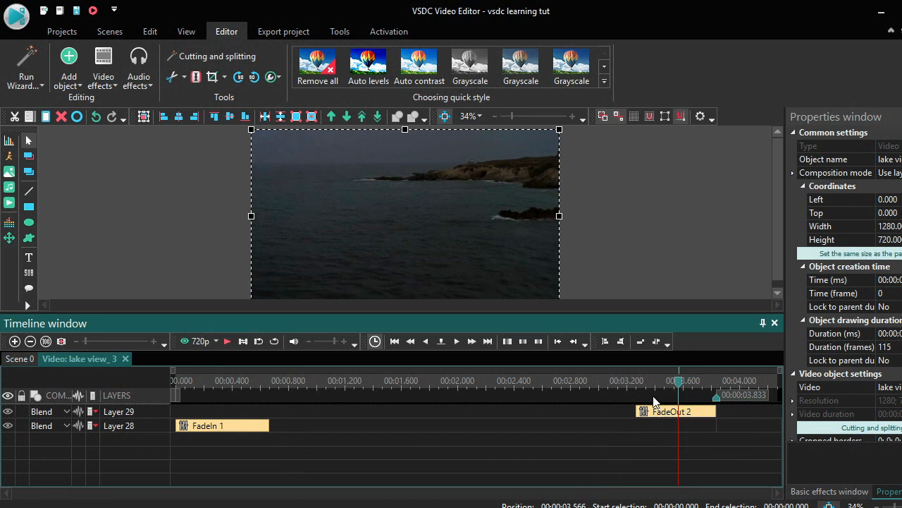
pyautogui.click(636, 386)
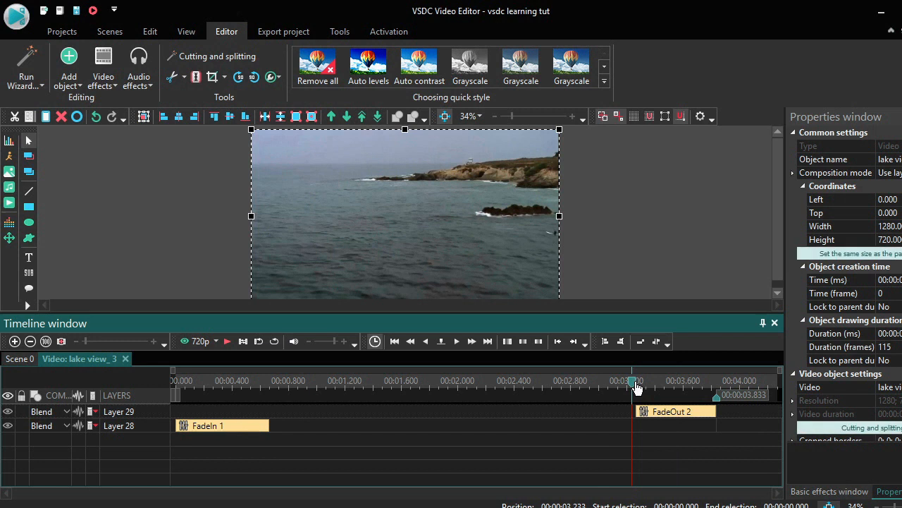
pyautogui.moveTo(636, 387); pyautogui.dragTo(639, 387)
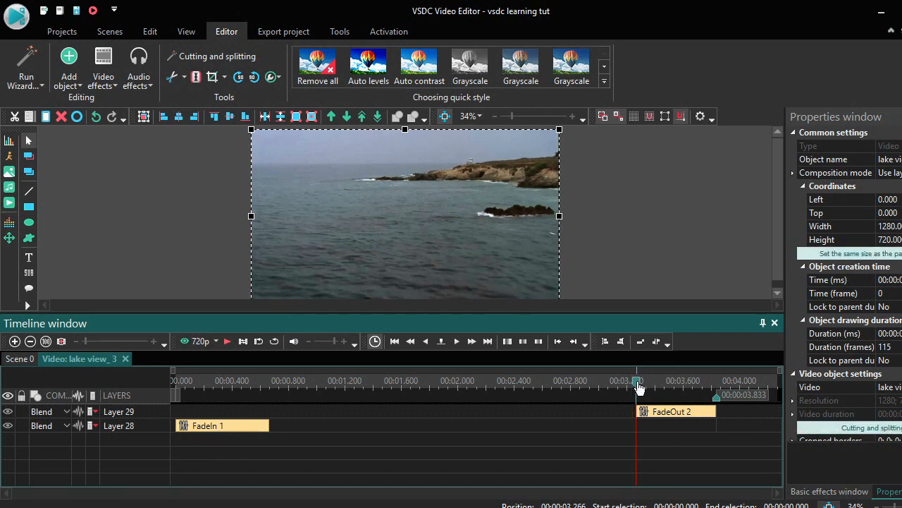
pyautogui.click(27, 358)
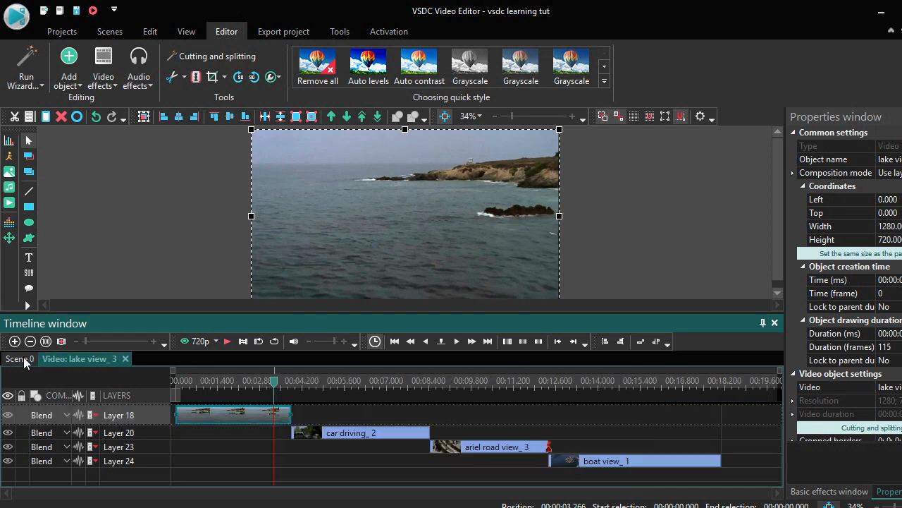
pyautogui.click(324, 432)
pyautogui.moveTo(325, 432); pyautogui.dragTo(309, 435)
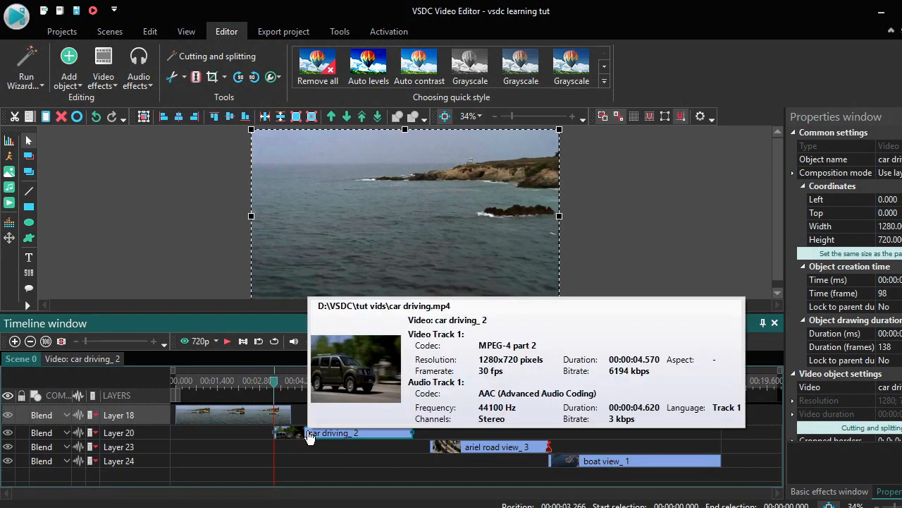
# Play back the overlap of the lake view and car driving clips from the three-second mark.
pyautogui.click(267, 383)
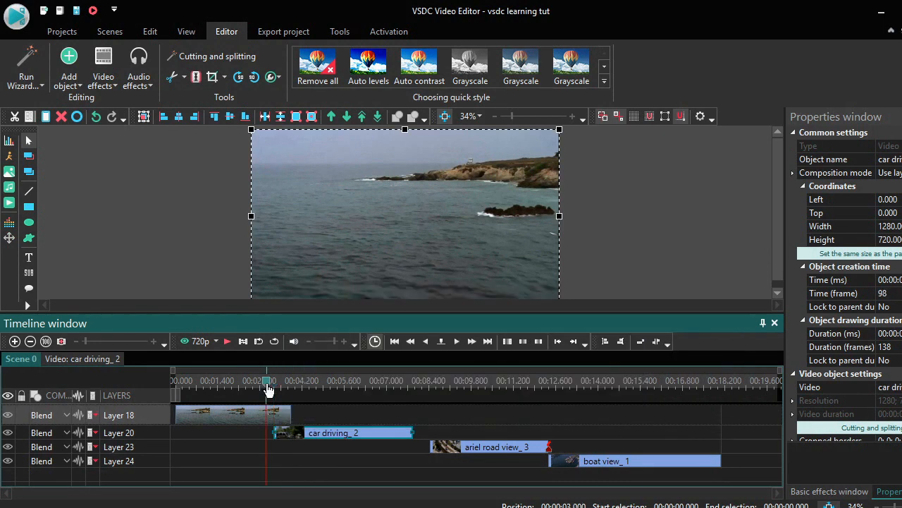
pyautogui.press('space')
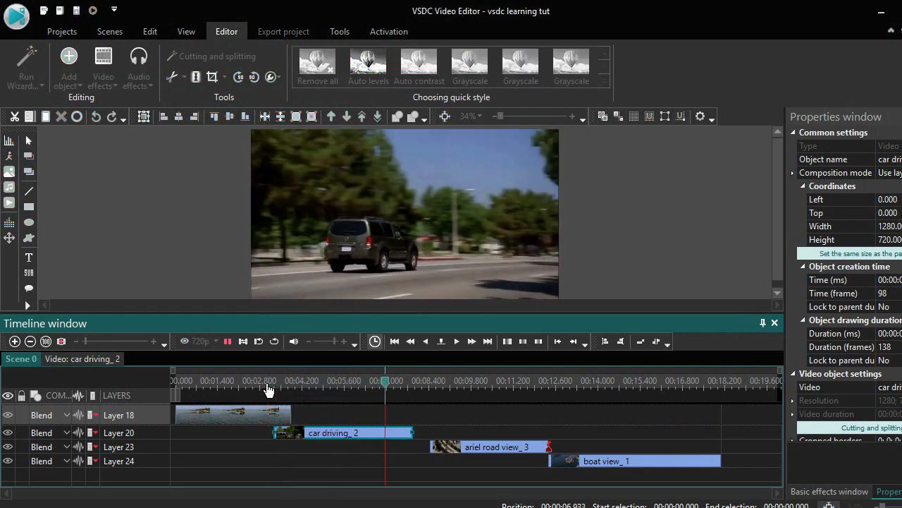
pyautogui.press('space')
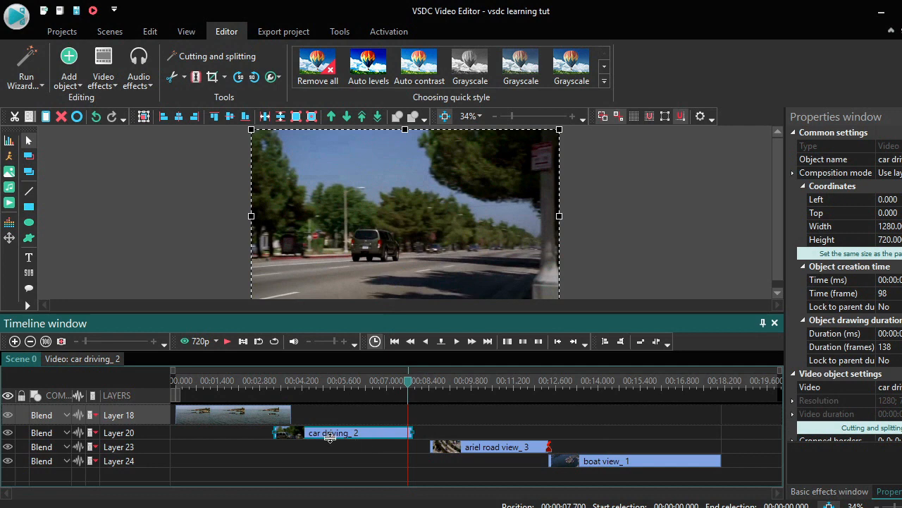
# Add a Fade out effect at the end of the car driving clip and extend it to 15 frames, starting at frame 123.
pyautogui.click(104, 83)
pyautogui.moveTo(155, 167)
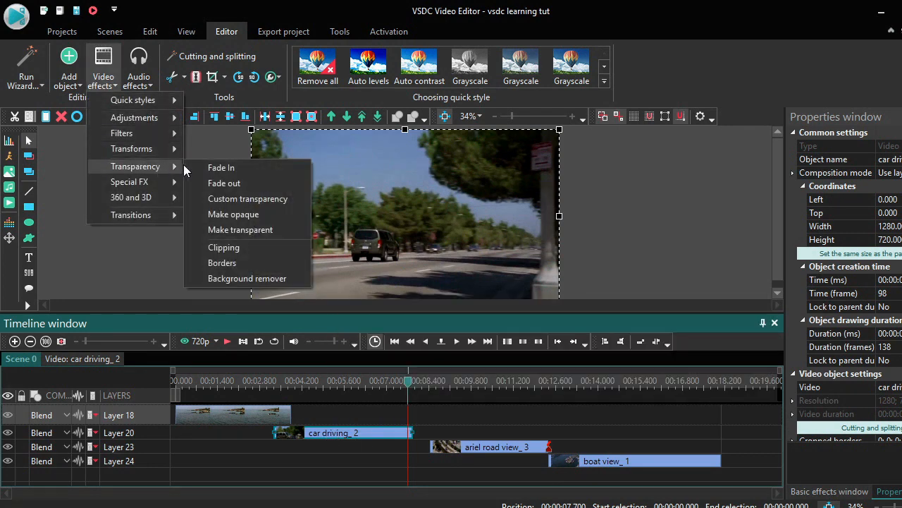
pyautogui.click(224, 183)
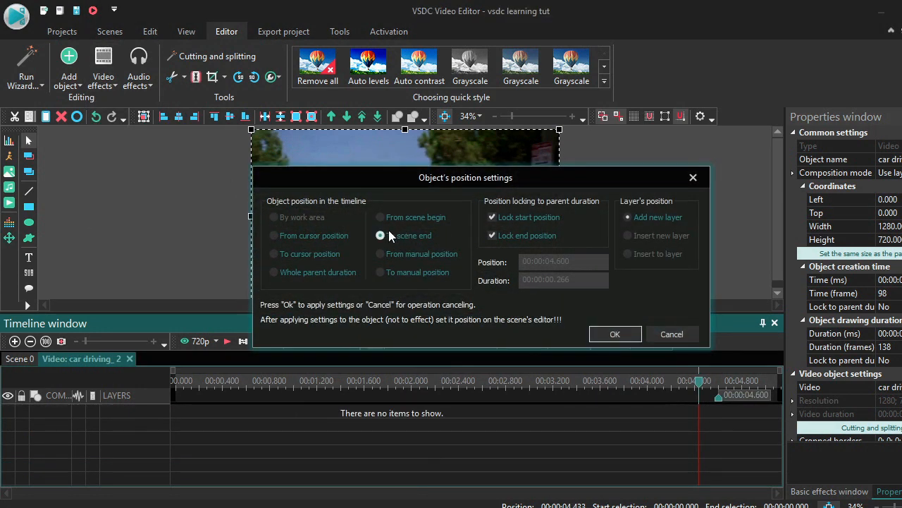
pyautogui.click(598, 334)
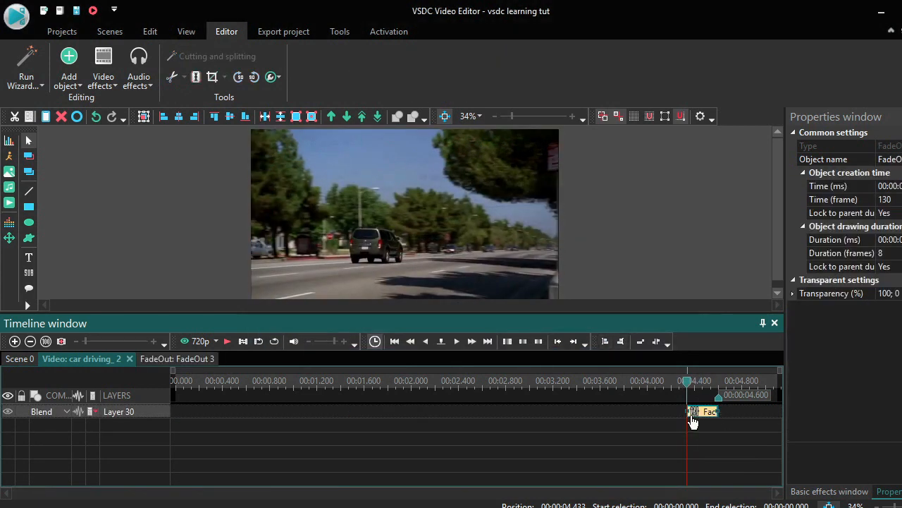
pyautogui.moveTo(688, 412); pyautogui.dragTo(663, 411)
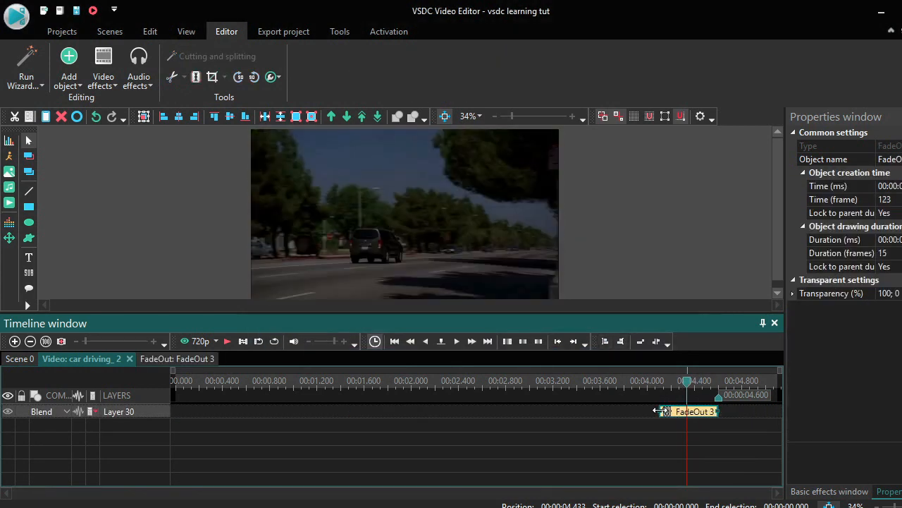
# Set the playhead at the start of the car driving fade-out and move the ariel road view clip to start there, at frame 221.
pyautogui.click(659, 385)
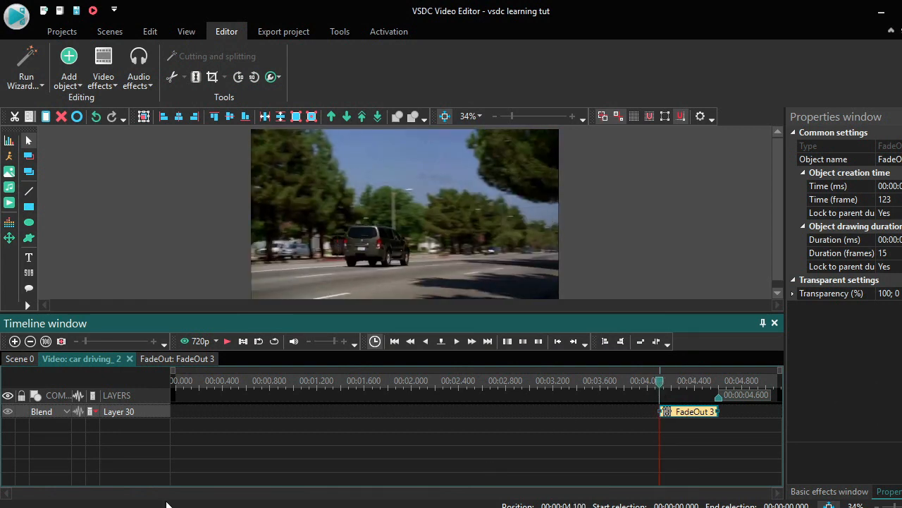
pyautogui.click(19, 359)
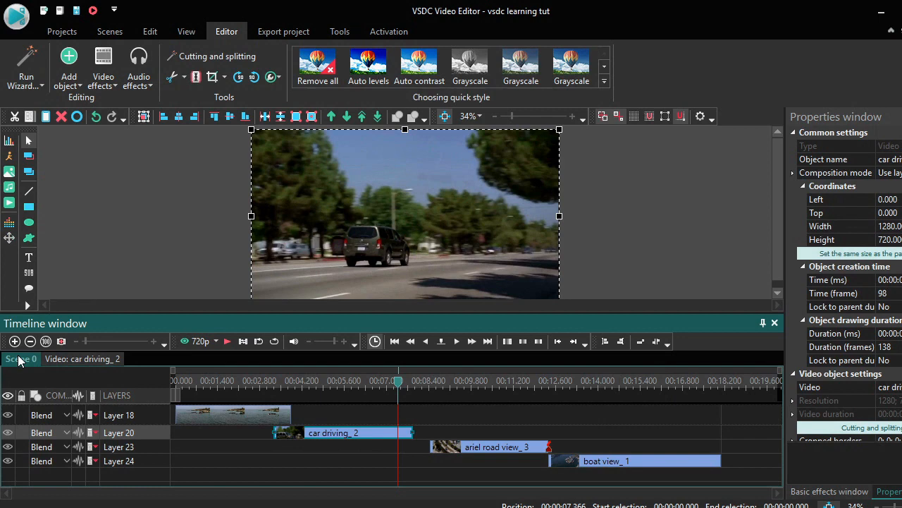
pyautogui.click(458, 450)
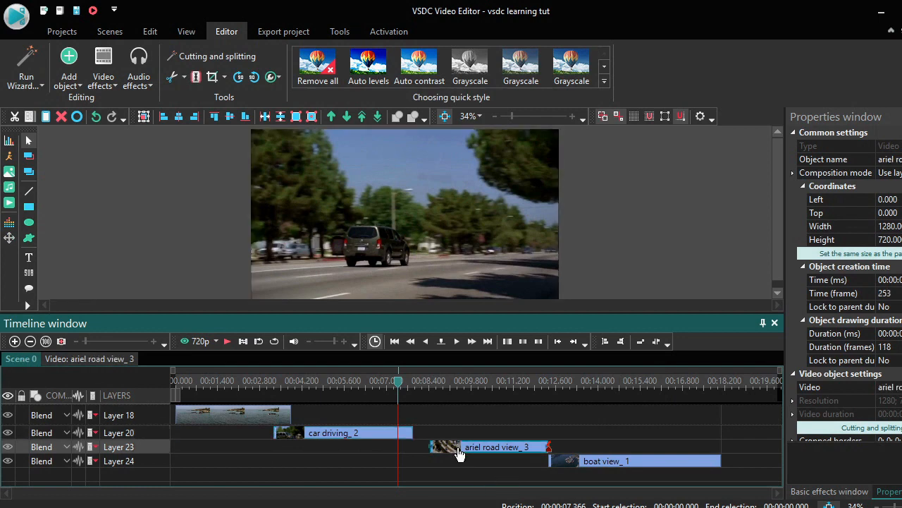
pyautogui.moveTo(457, 453); pyautogui.dragTo(425, 449)
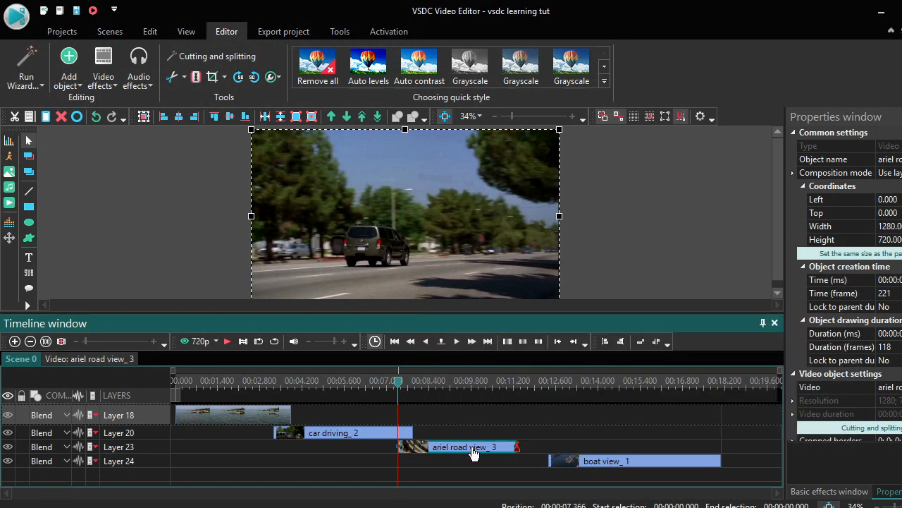
# Add a Fade out effect at the end of the ariel road view clip and extend it to 16 frames, starting at frame 102.
pyautogui.click(113, 86)
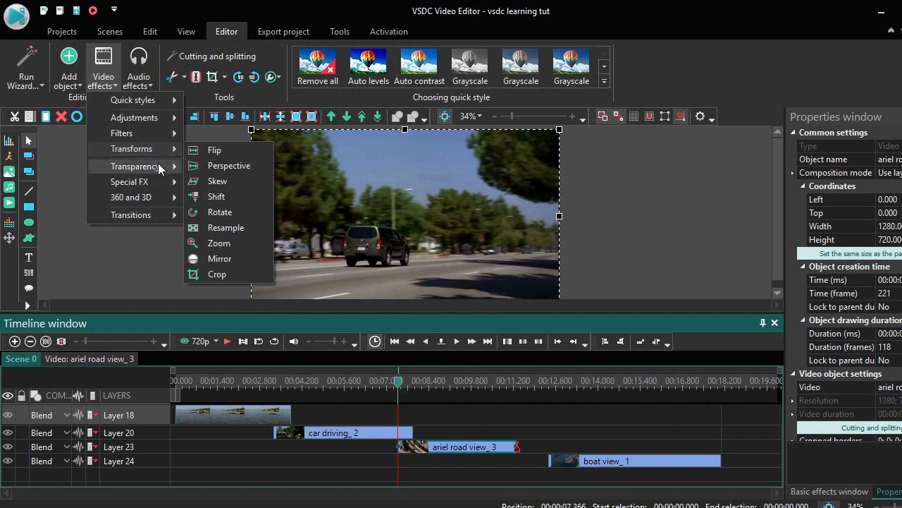
pyautogui.moveTo(158, 163)
pyautogui.click(231, 183)
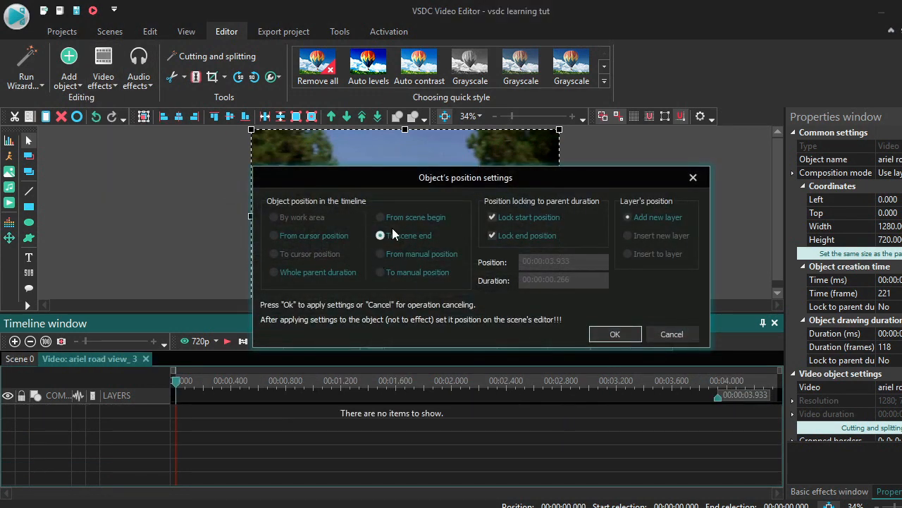
pyautogui.click(607, 335)
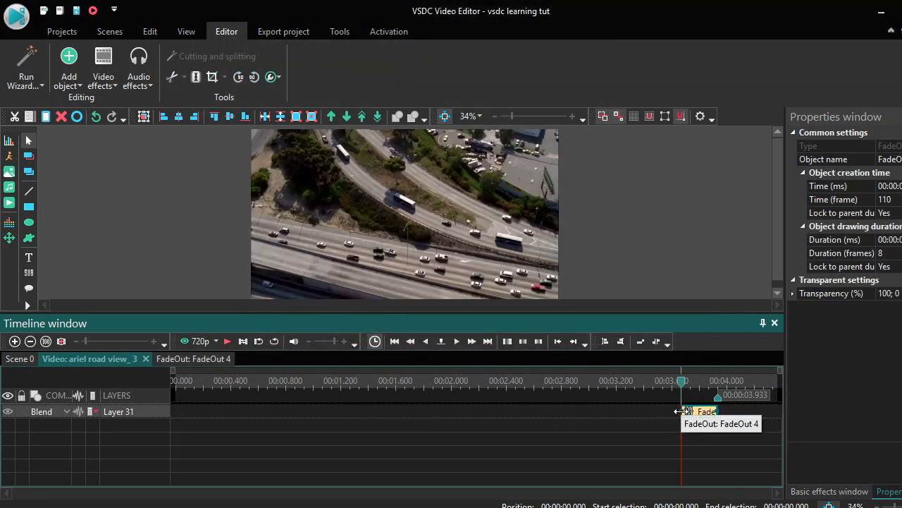
pyautogui.moveTo(688, 415); pyautogui.dragTo(648, 412)
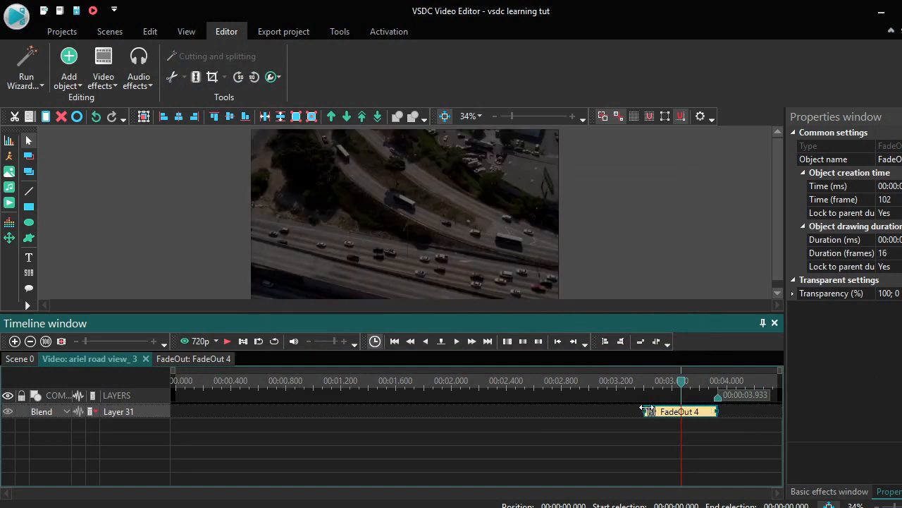
# Set the playhead at the start of the ariel road view fade-out and move the boat view clip to start there, at frame 323.
pyautogui.click(643, 381)
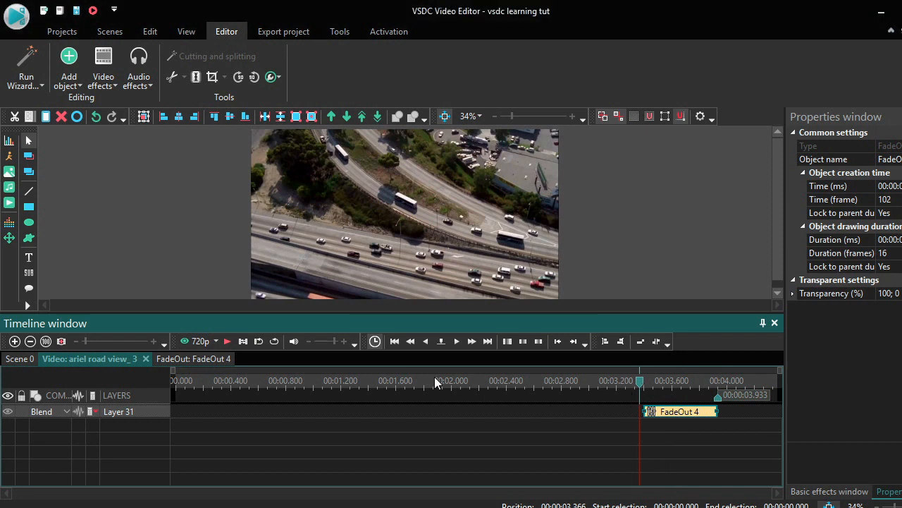
pyautogui.click(459, 341)
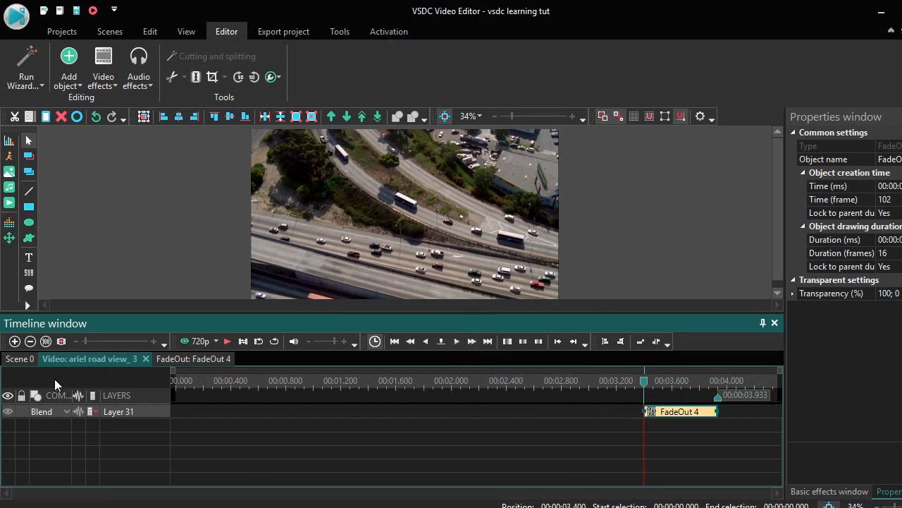
pyautogui.click(21, 359)
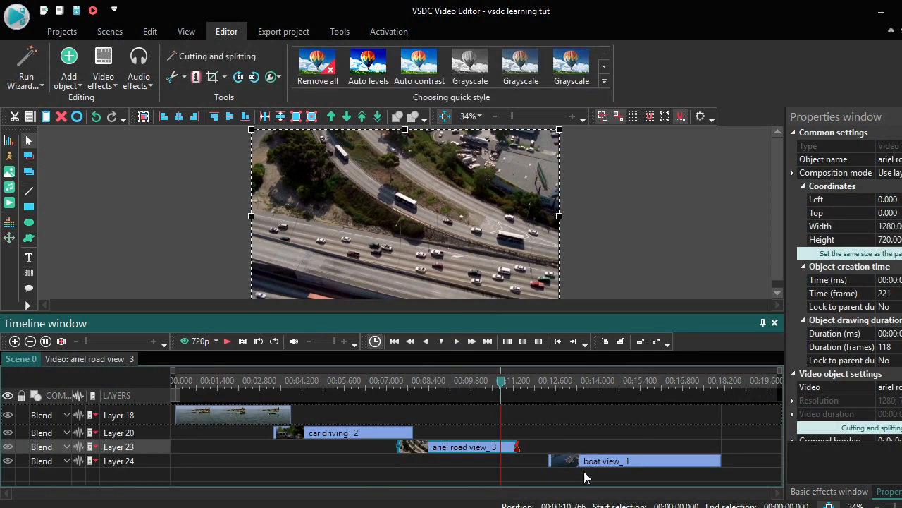
pyautogui.moveTo(581, 465); pyautogui.dragTo(543, 467)
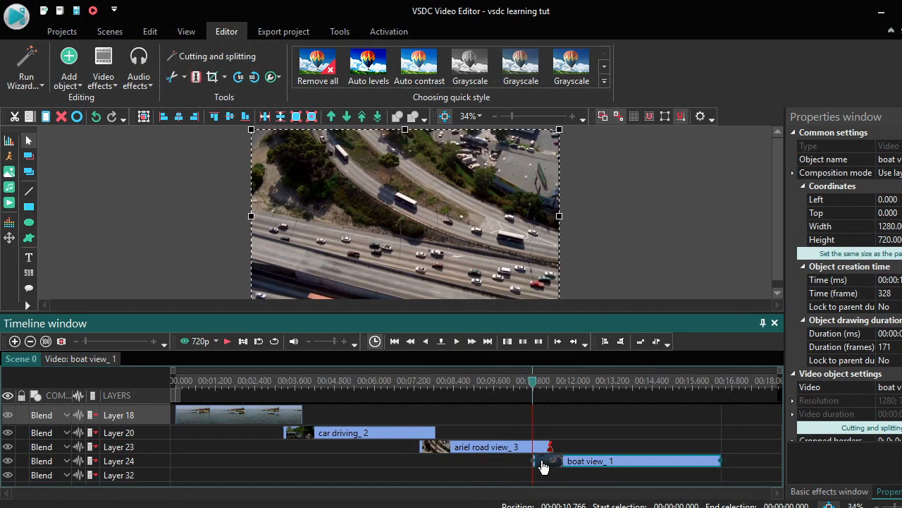
pyautogui.moveTo(543, 466)
# Add a Fade out effect at the end of the boat view clip and extend it to 27 frames, starting at frame 144.
pyautogui.click(109, 86)
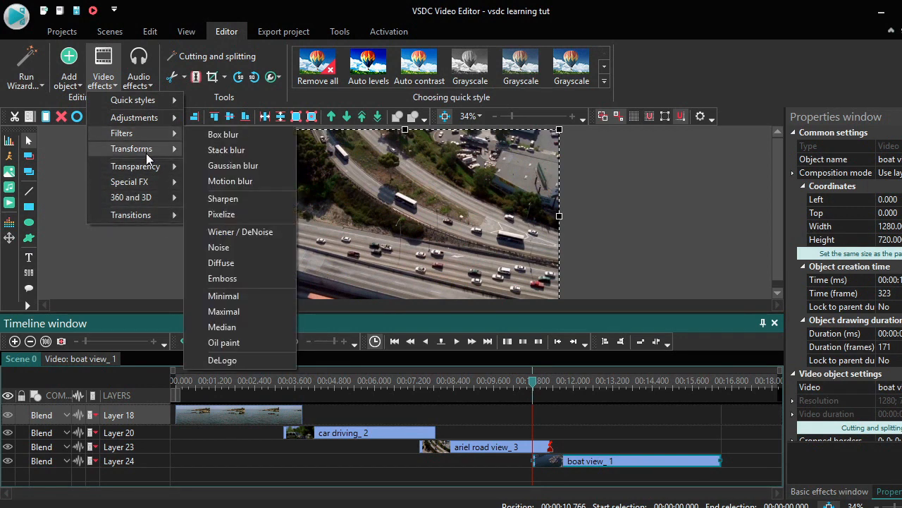
pyautogui.moveTo(149, 166)
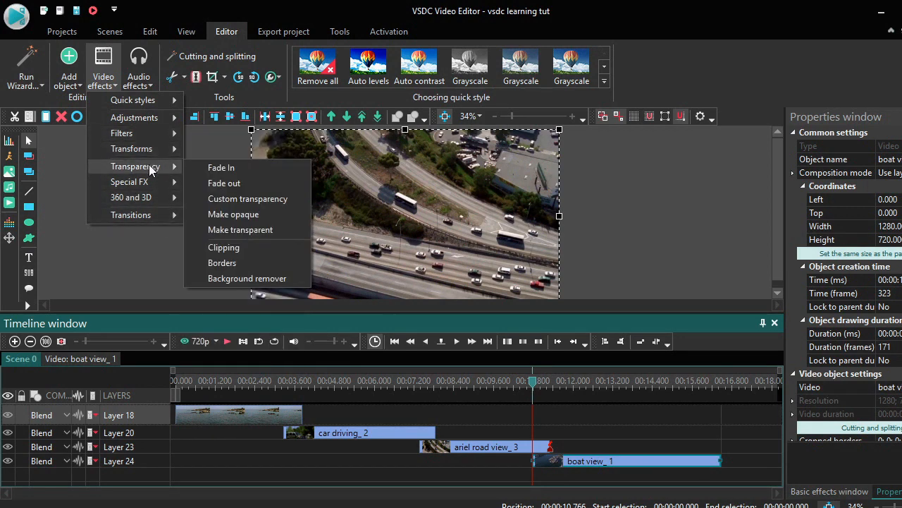
pyautogui.click(222, 186)
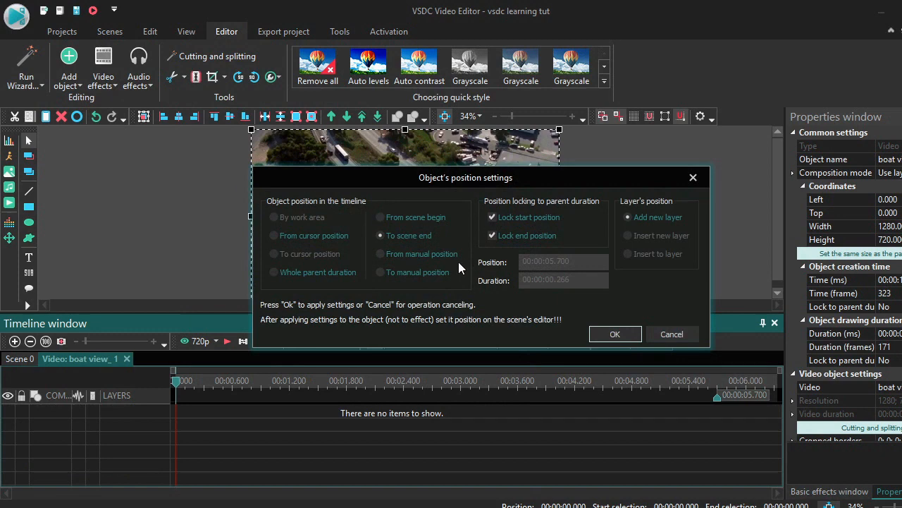
pyautogui.click(604, 333)
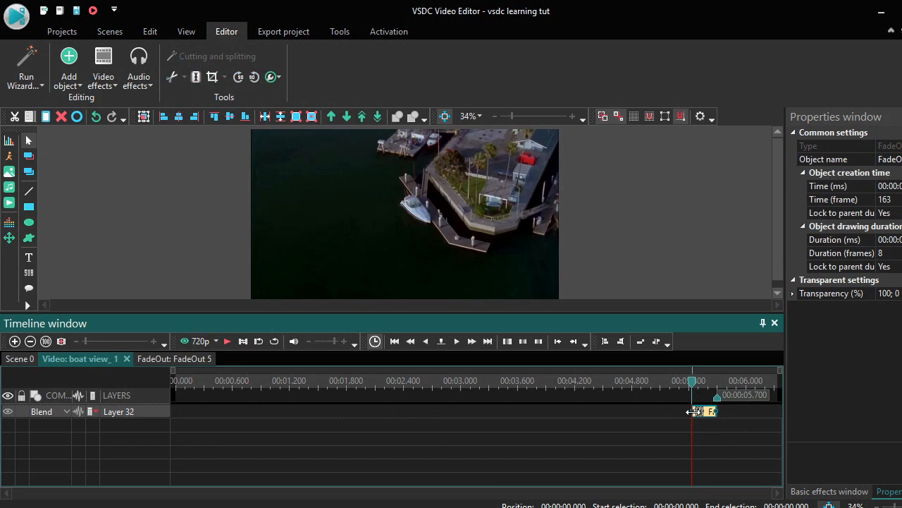
pyautogui.moveTo(695, 411); pyautogui.dragTo(635, 411)
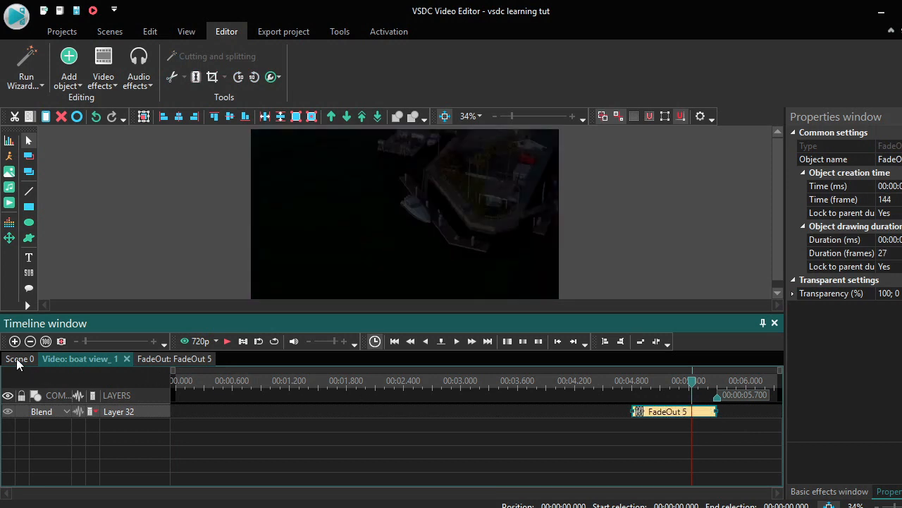
# Return to the main scene timeline and play back the whole sequence from the beginning.
pyautogui.click(19, 358)
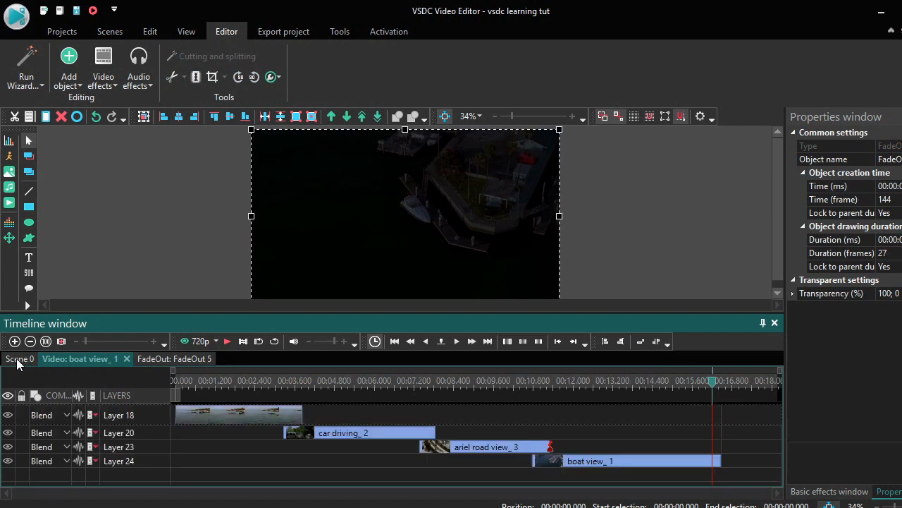
pyautogui.click(175, 386)
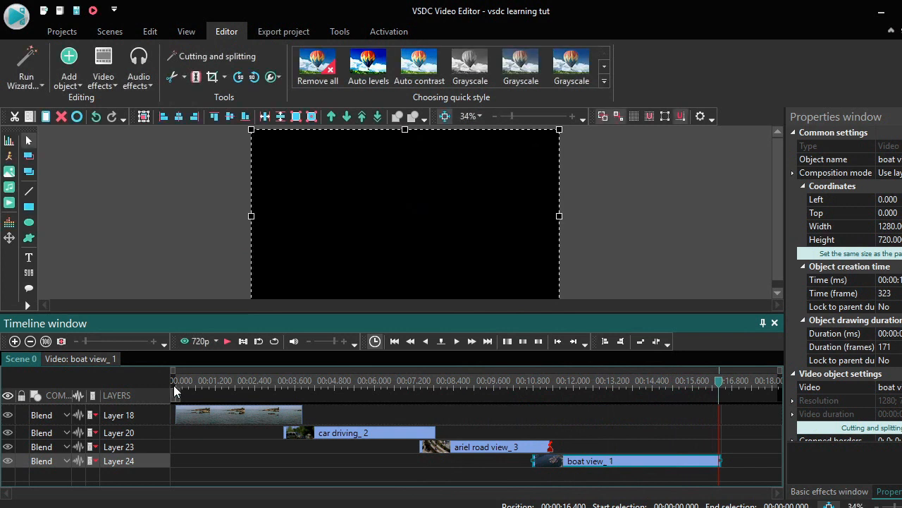
pyautogui.click(174, 386)
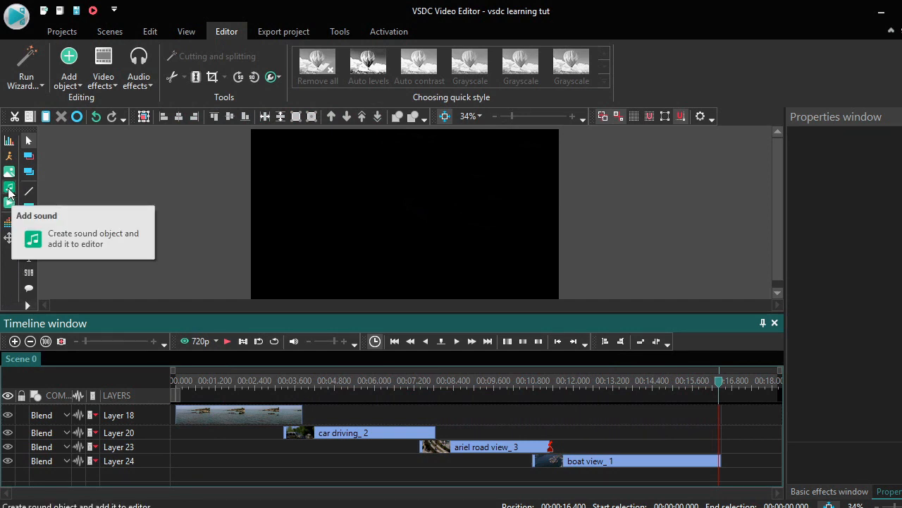
# Add the audio file Timelapsed_Tides from the VSDC free music folder on drive D, placed from scene begin on a new layer.
pyautogui.click(10, 189)
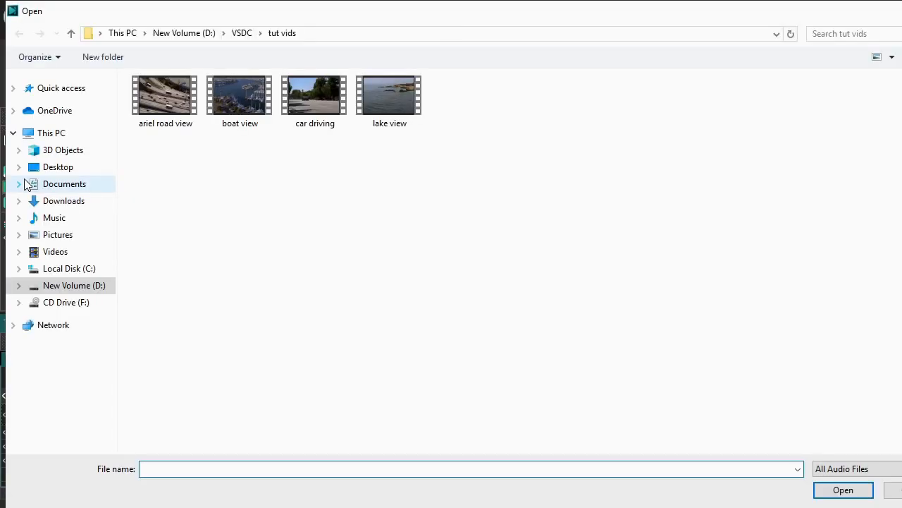
pyautogui.click(91, 289)
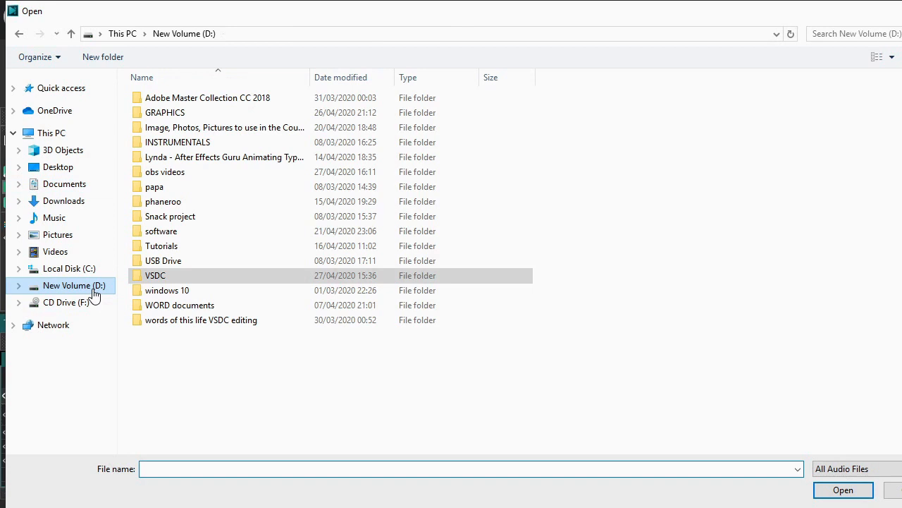
pyautogui.doubleClick(166, 277)
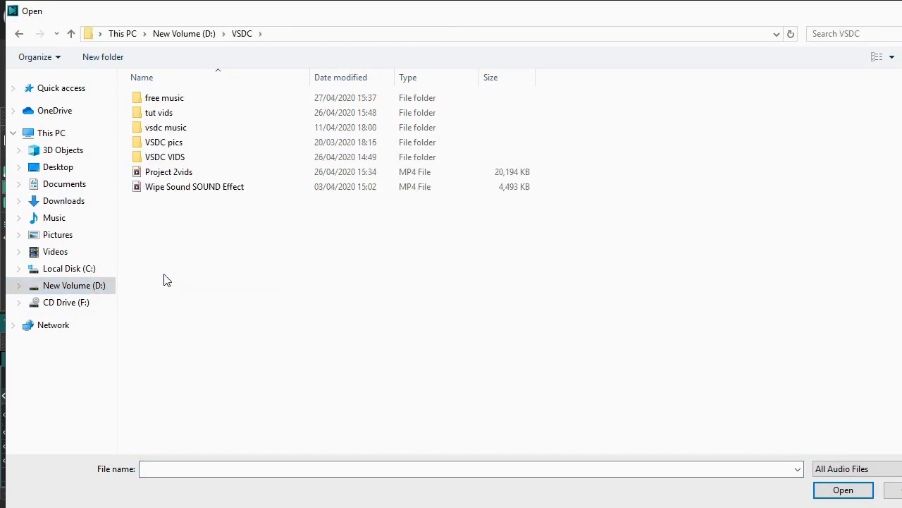
pyautogui.click(179, 100)
pyautogui.doubleClick(179, 100)
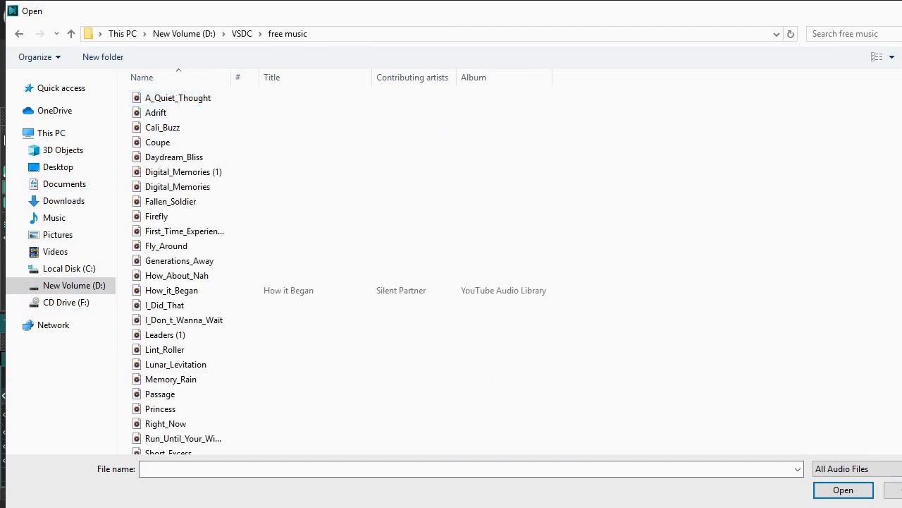
pyautogui.scroll(-2, 892, 368)
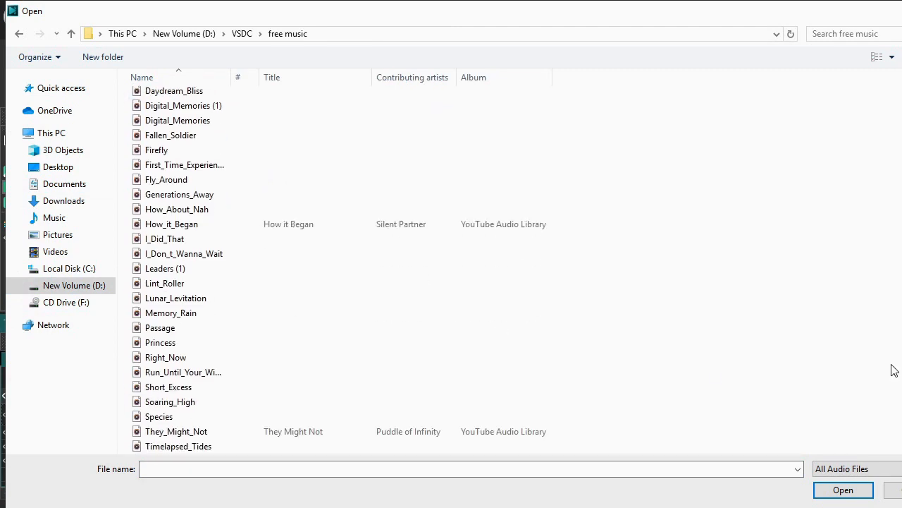
pyautogui.doubleClick(176, 447)
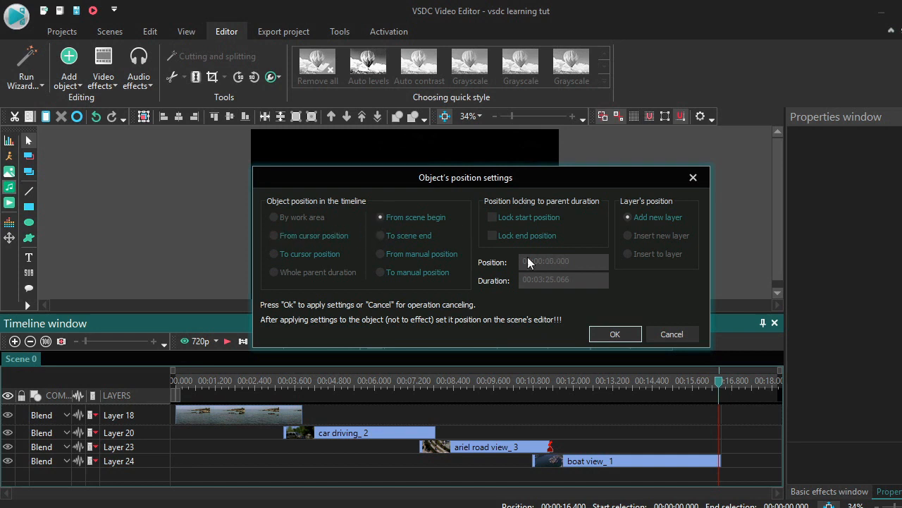
pyautogui.click(606, 335)
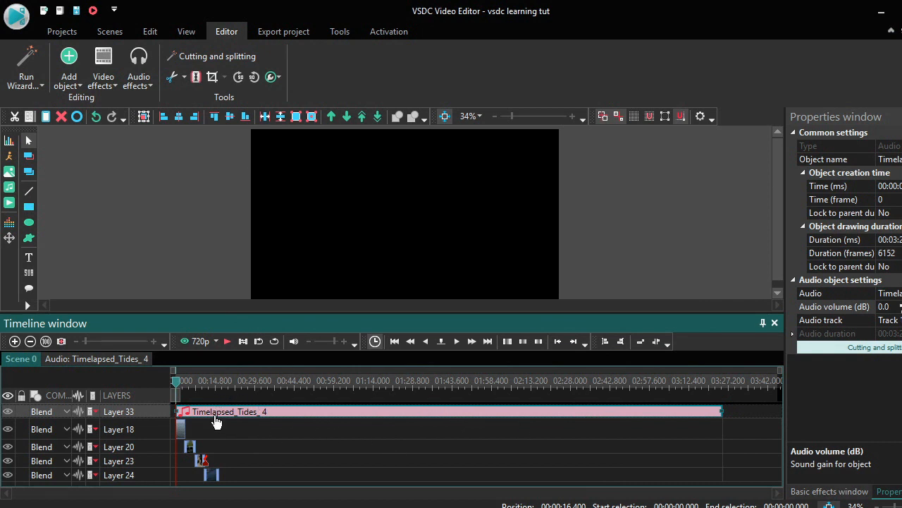
# Play back the scene with its background music from the start to the end of the boat view clip, then stop.
pyautogui.moveTo(216, 420)
pyautogui.press('space')
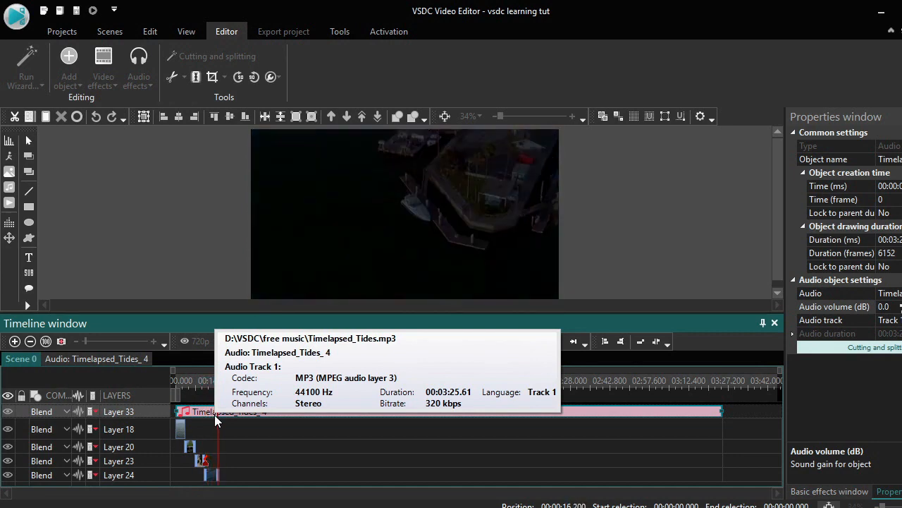
pyautogui.press('space')
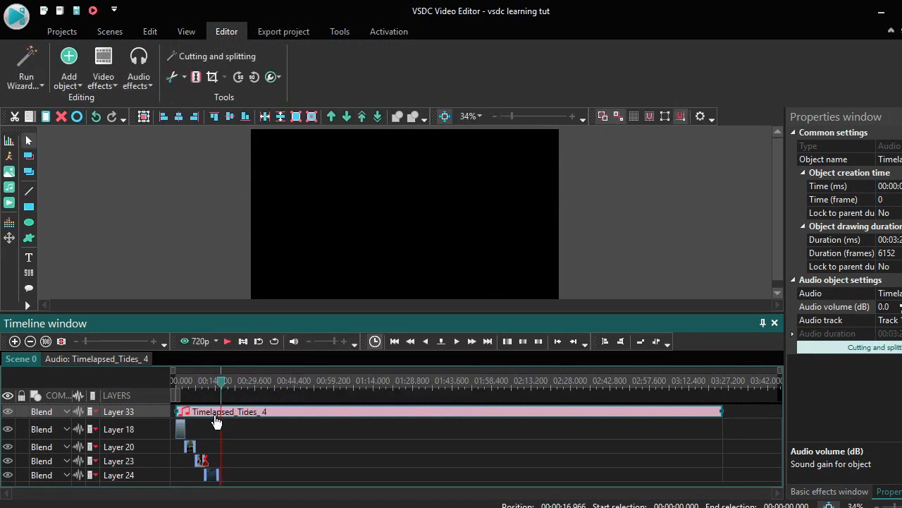
# Split the Timelapsed_Tides audio into two parts at the 28-second mark.
pyautogui.click(251, 383)
pyautogui.moveTo(255, 416)
pyautogui.click(197, 79)
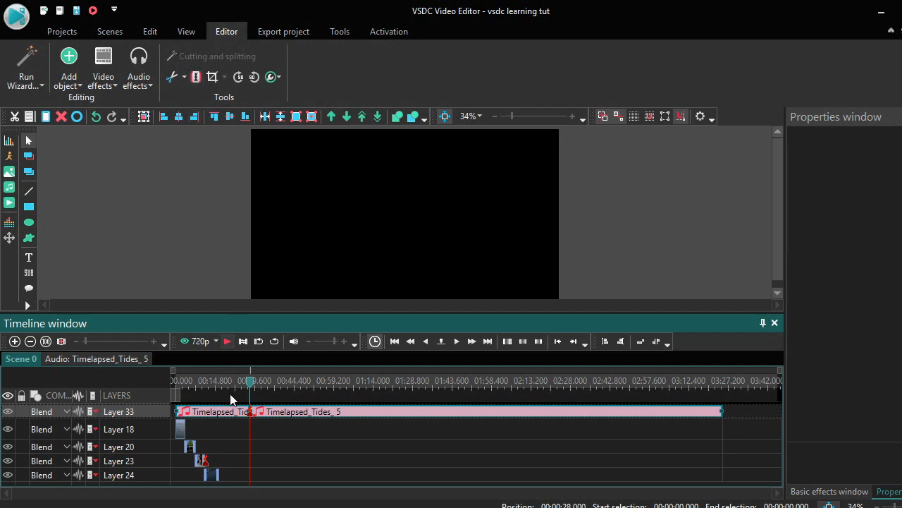
# Delete the first part of the split Timelapsed_Tides audio and move the remaining part to the start of the scene.
pyautogui.click(232, 428)
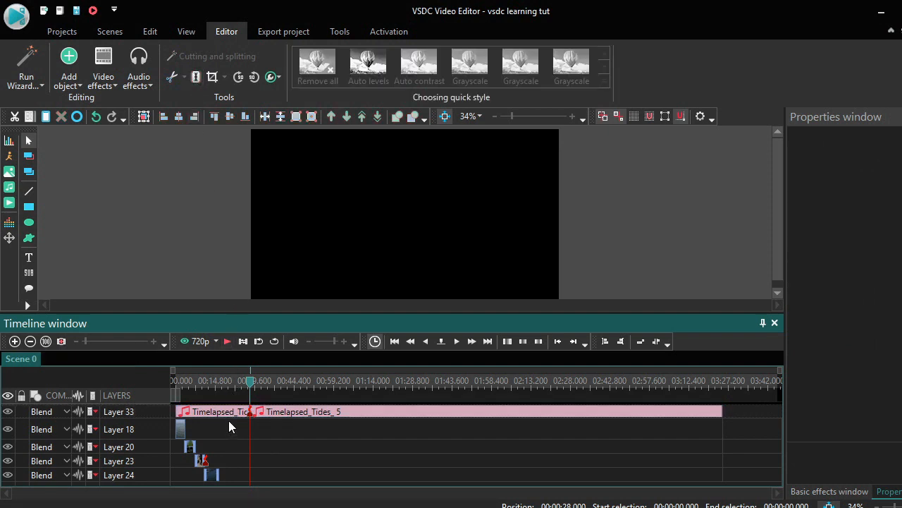
pyautogui.click(222, 419)
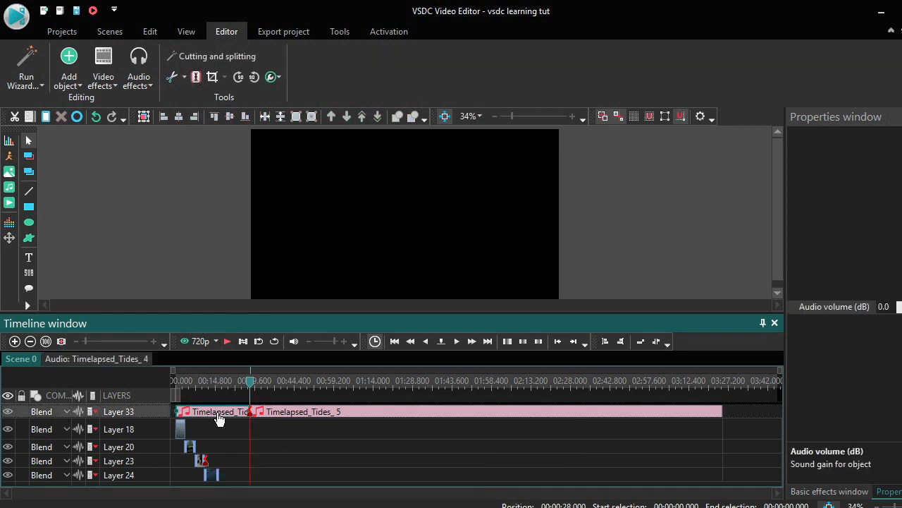
pyautogui.rightClick(219, 419)
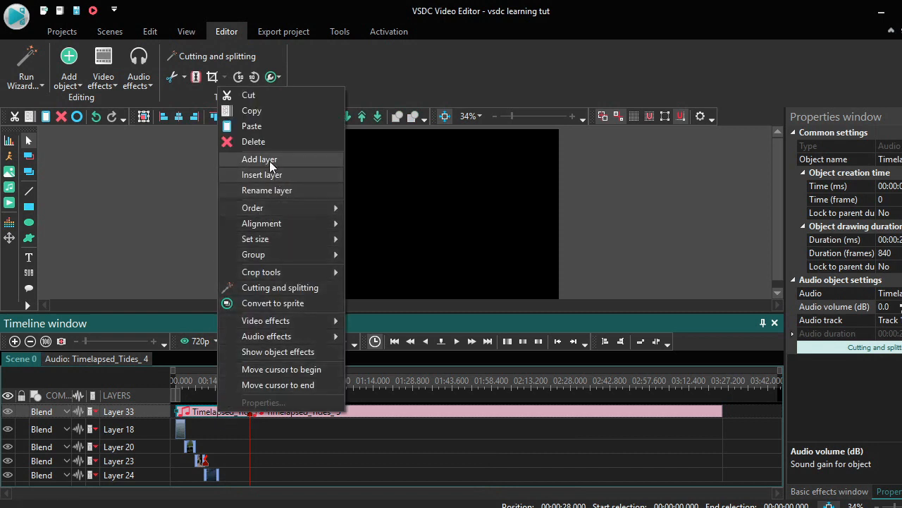
pyautogui.click(264, 141)
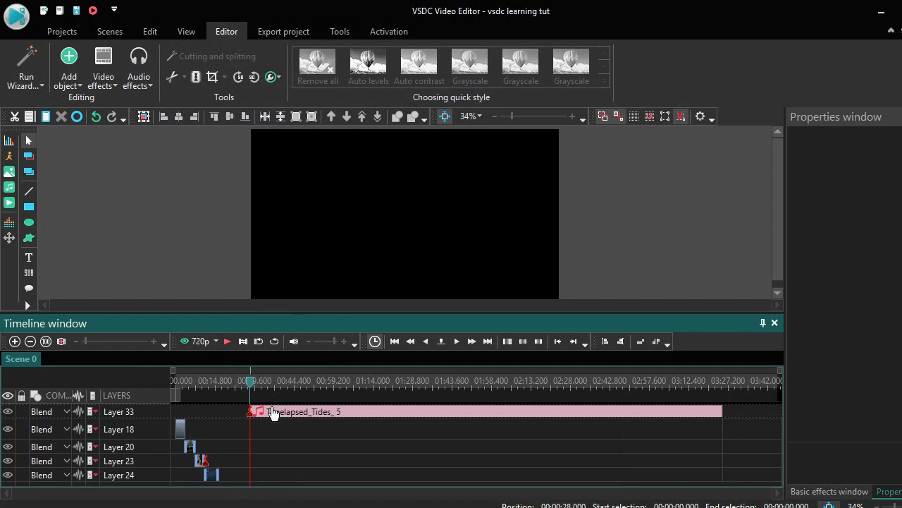
pyautogui.moveTo(273, 413); pyautogui.dragTo(176, 409)
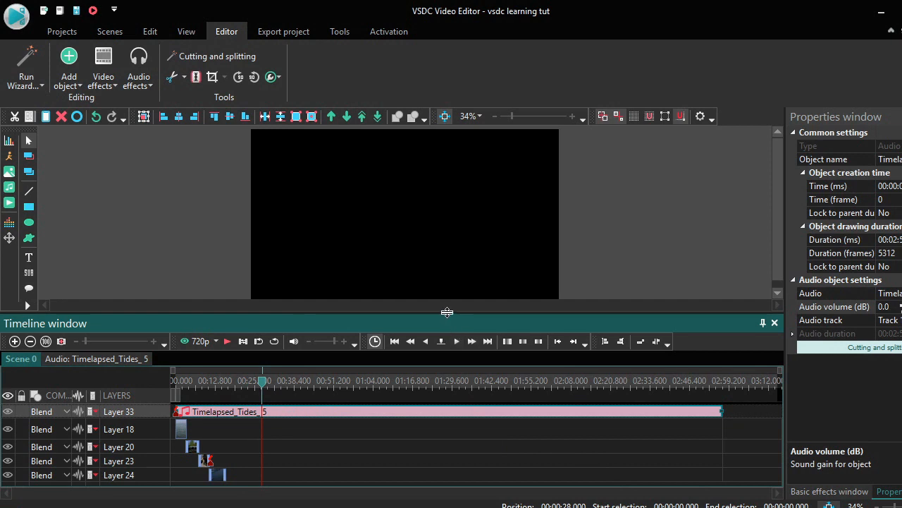
# Split the Timelapsed_Tides audio at the end of the boat view clip, at 16.4 seconds.
pyautogui.moveTo(447, 311)
pyautogui.mouseDown()
pyautogui.moveTo(442, 284)
pyautogui.moveTo(444, 309)
pyautogui.mouseUp()
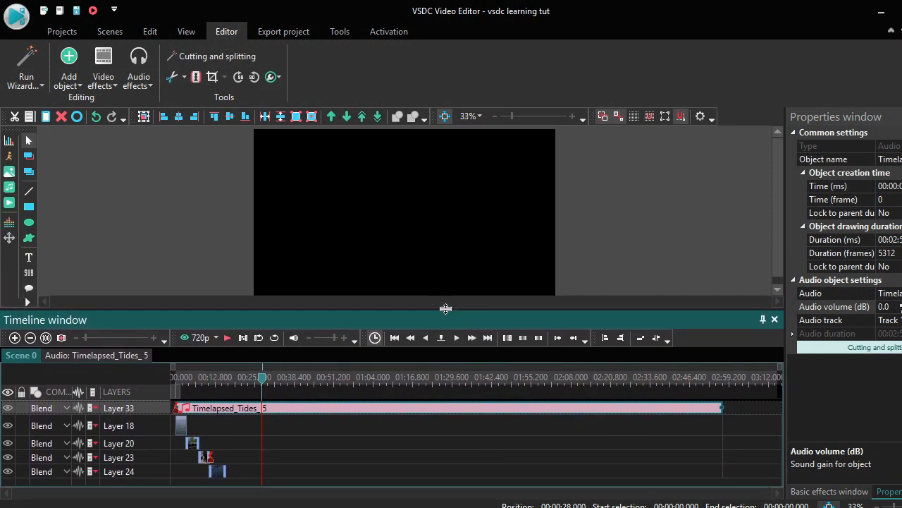
pyautogui.click(226, 378)
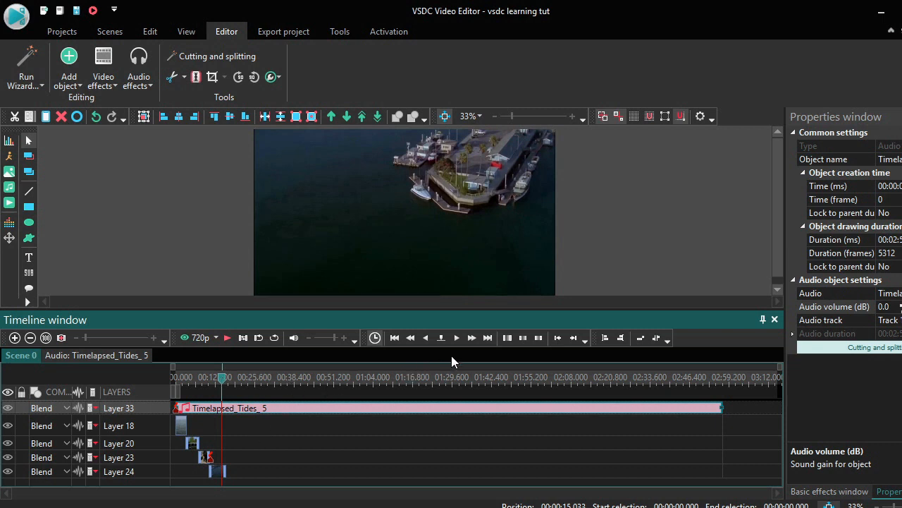
pyautogui.click(458, 338)
pyautogui.click(458, 338)
pyautogui.click(458, 338)
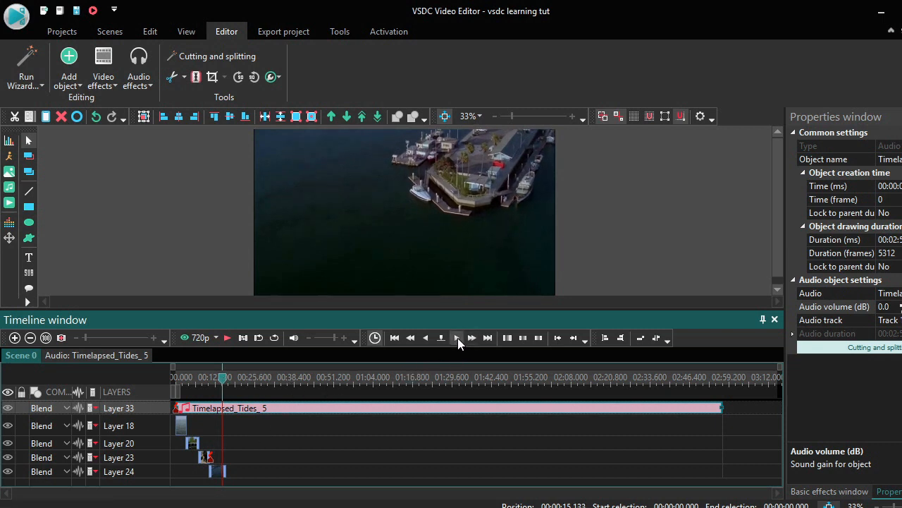
pyautogui.click(457, 338)
pyautogui.click(457, 338)
pyautogui.click(457, 338)
pyautogui.click(457, 339)
pyautogui.click(457, 339)
pyautogui.click(458, 338)
pyautogui.click(458, 338)
pyautogui.click(458, 337)
pyautogui.click(458, 338)
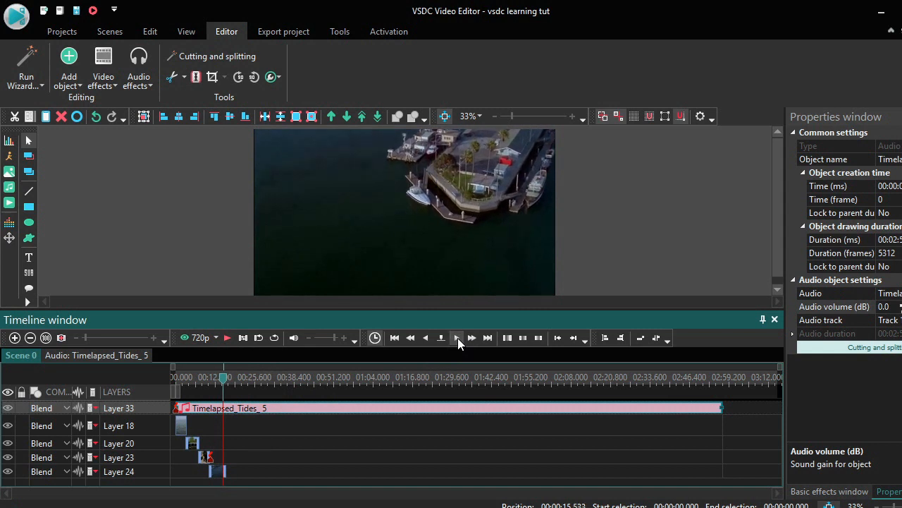
pyautogui.click(458, 337)
pyautogui.click(458, 338)
pyautogui.click(457, 337)
pyautogui.click(457, 338)
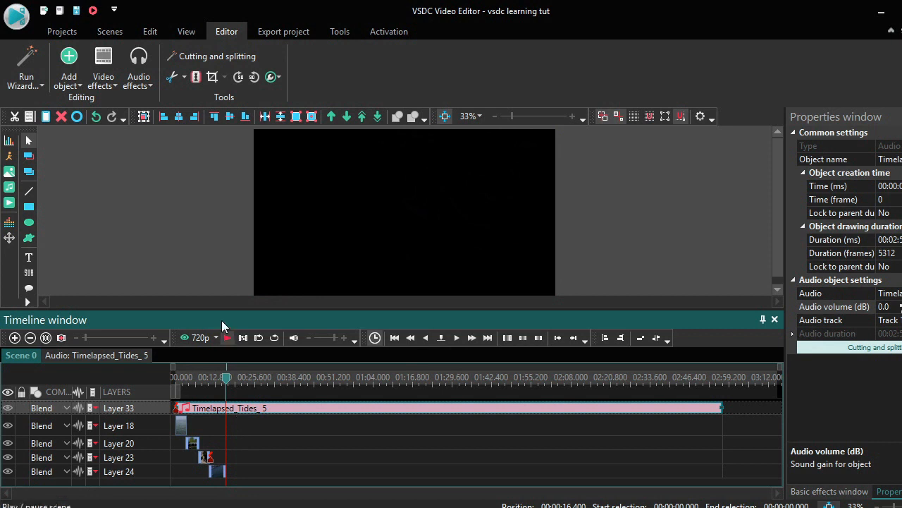
pyautogui.click(197, 78)
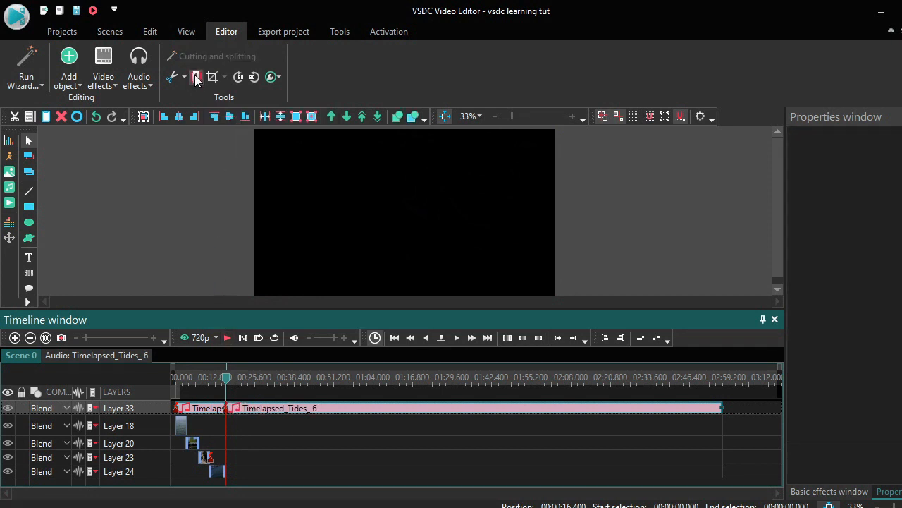
# Delete the second part of the split Timelapsed_Tides audio, beyond the end of the boat view clip.
pyautogui.click(262, 409)
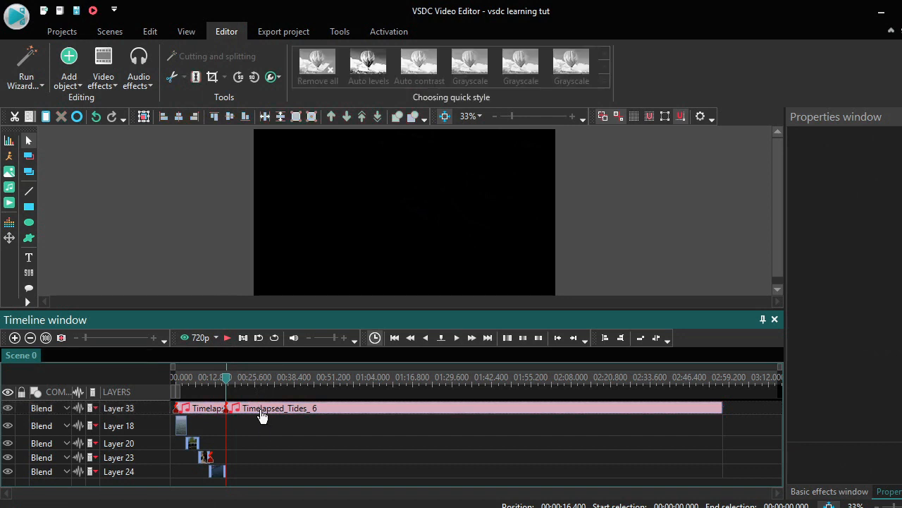
pyautogui.rightClick(261, 411)
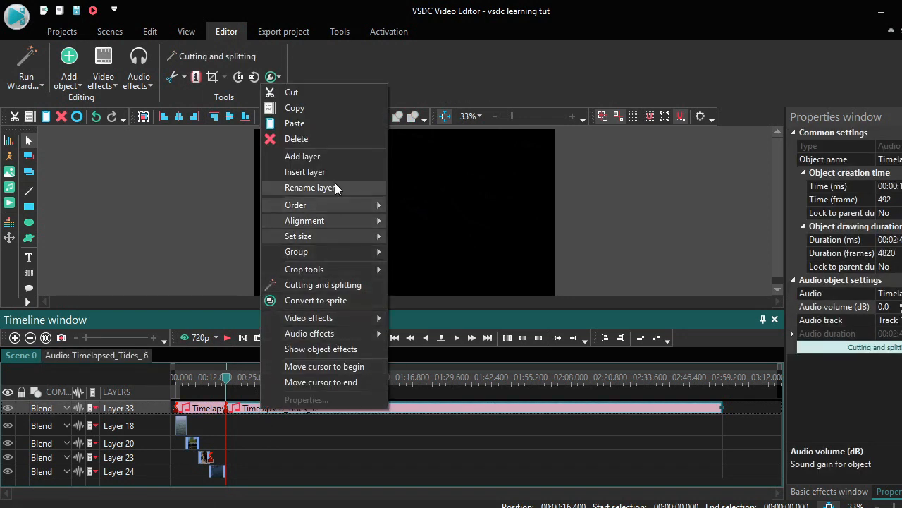
pyautogui.click(316, 140)
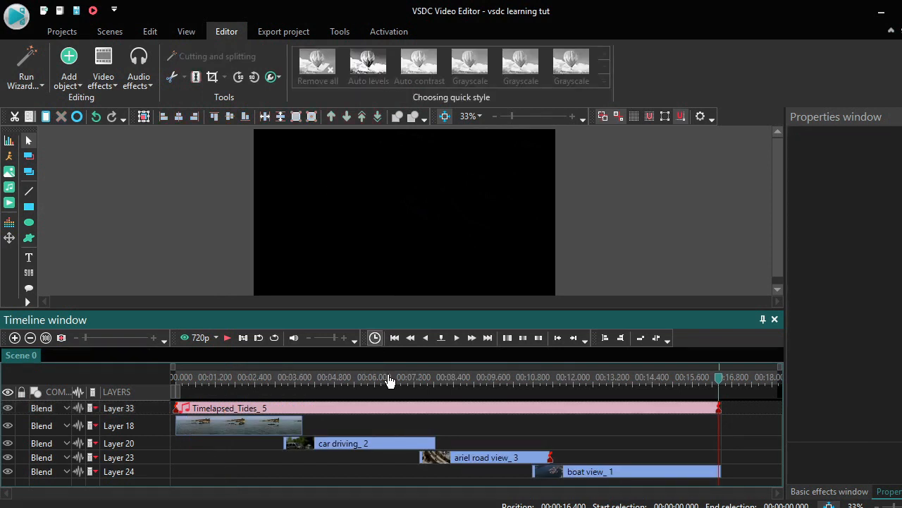
# Play back the scene with the trimmed music from the start into the ariel road view clip, then pause.
pyautogui.click(176, 379)
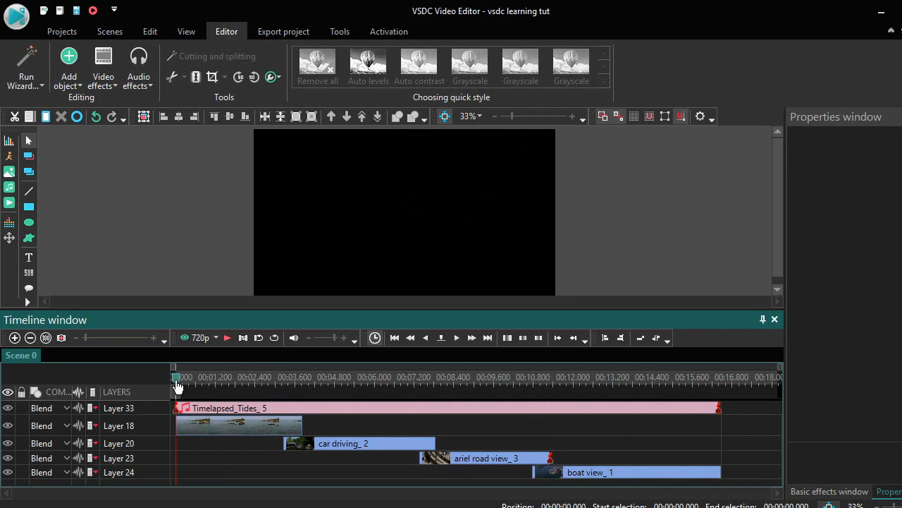
pyautogui.press('space')
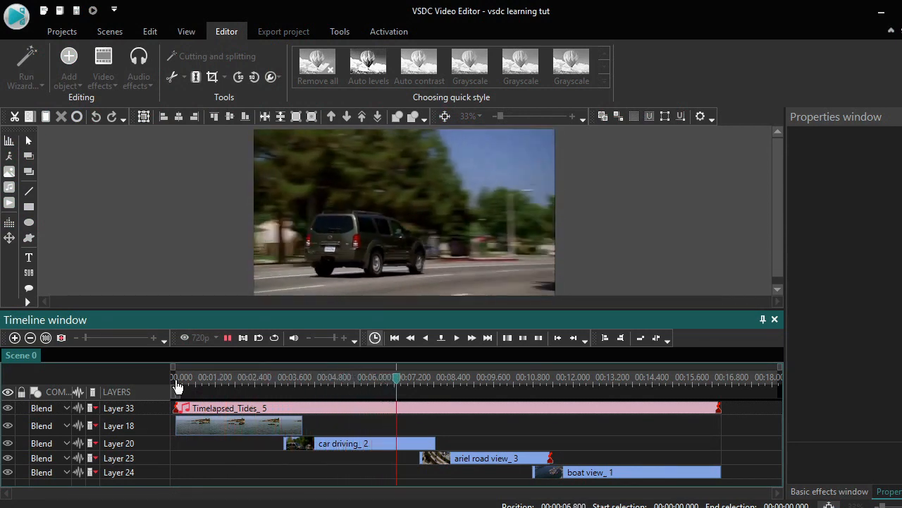
pyautogui.press('space')
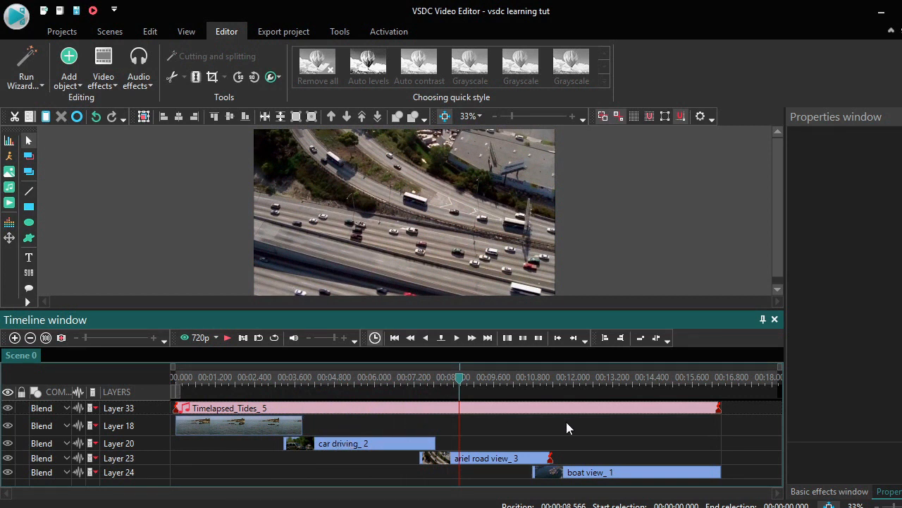
# Shorten the Timelapsed_Tides audio to end with the first video clip, at 3.8 seconds.
pyautogui.click(304, 379)
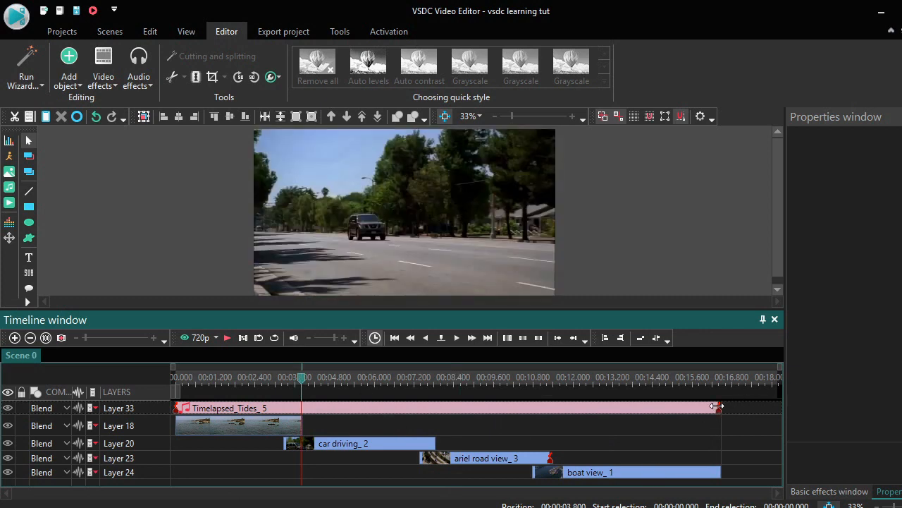
pyautogui.moveTo(717, 407); pyautogui.dragTo(302, 419)
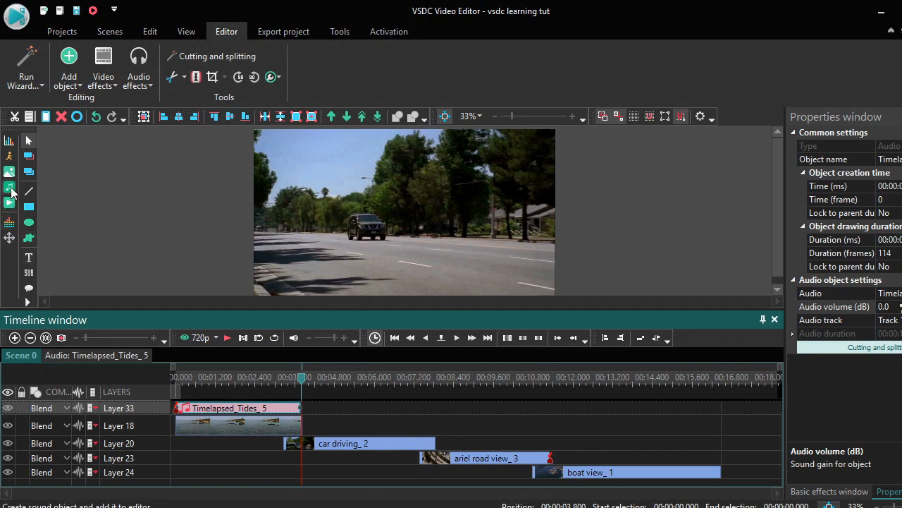
# Add the audio file I_Did_That from the free music folder, placed from the cursor position at 3.8 seconds on the existing audio layer.
pyautogui.click(10, 189)
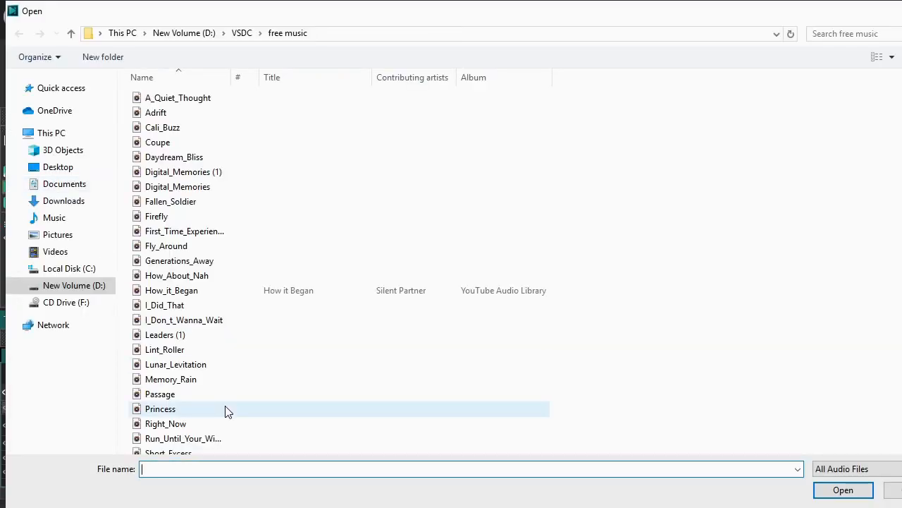
pyautogui.click(177, 307)
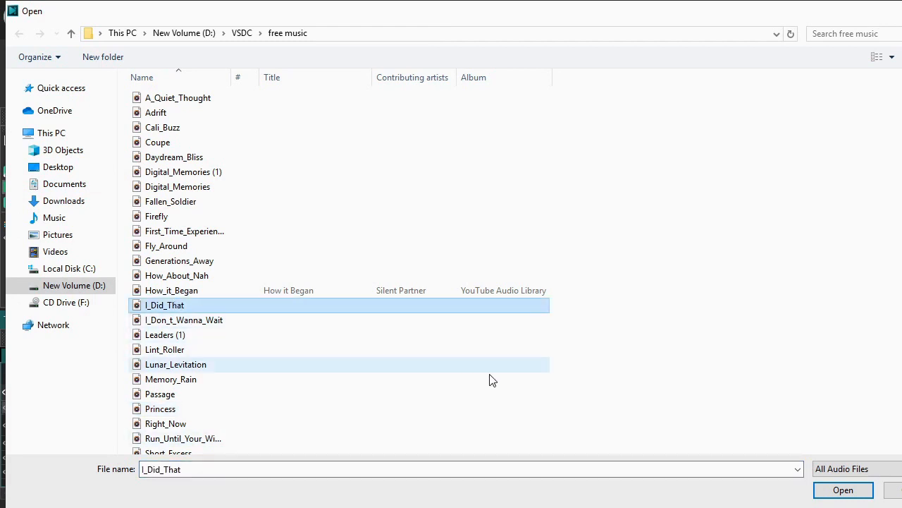
pyautogui.click(839, 490)
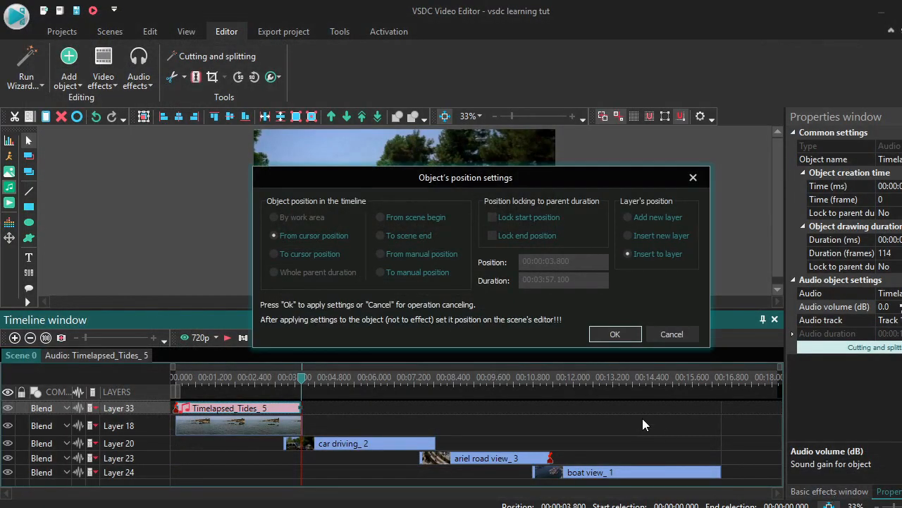
pyautogui.click(627, 336)
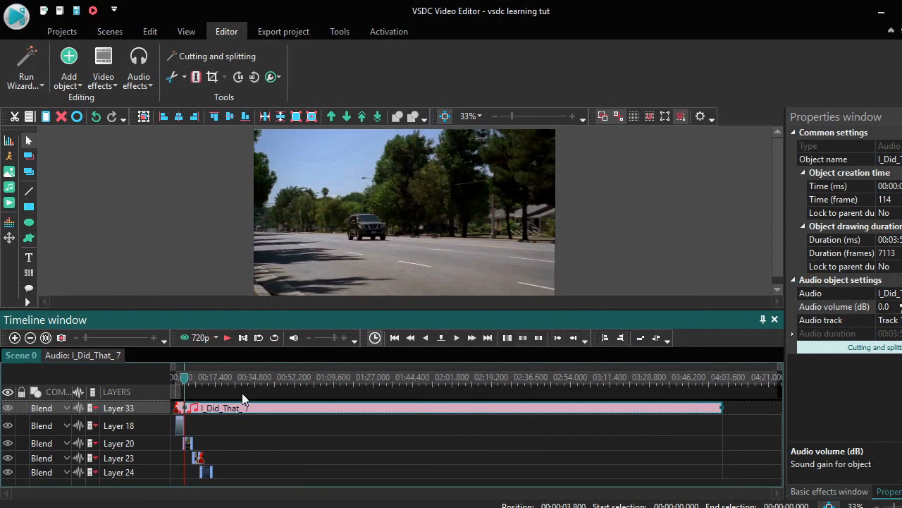
# Play back the transition from Timelapsed_Tides to I_Did_That through the car driving clip, then pause.
pyautogui.click(181, 380)
pyautogui.press('space')
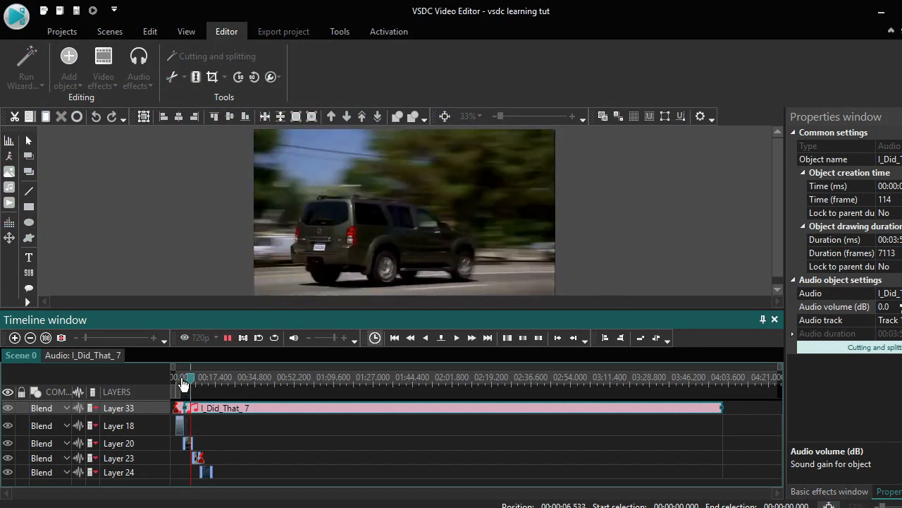
pyautogui.press('space')
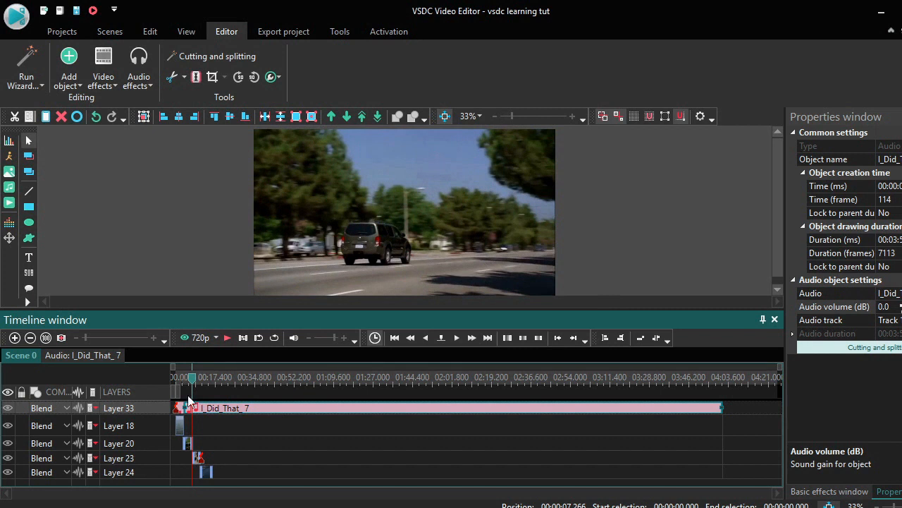
# Split the I_Did_That audio at the end of the car driving clip, at 7.8 seconds.
pyautogui.click(225, 382)
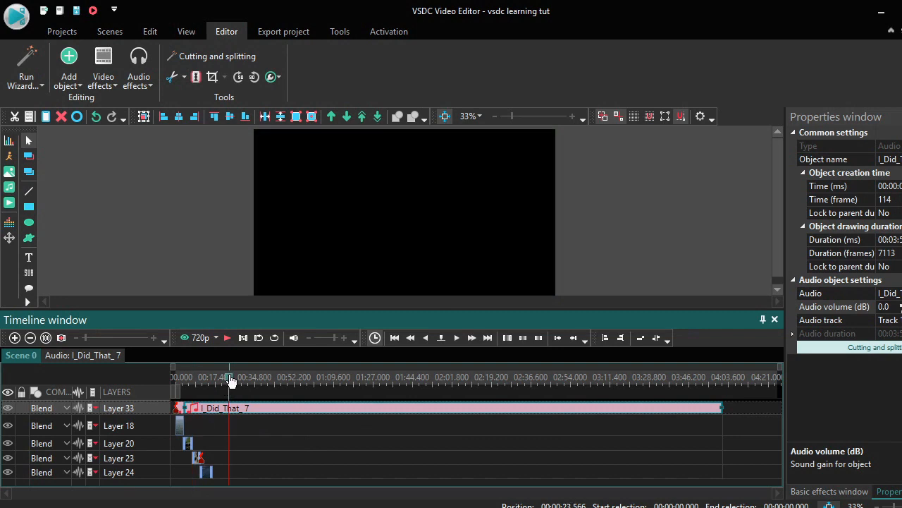
pyautogui.scroll(3, 296, 378)
pyautogui.click(296, 378)
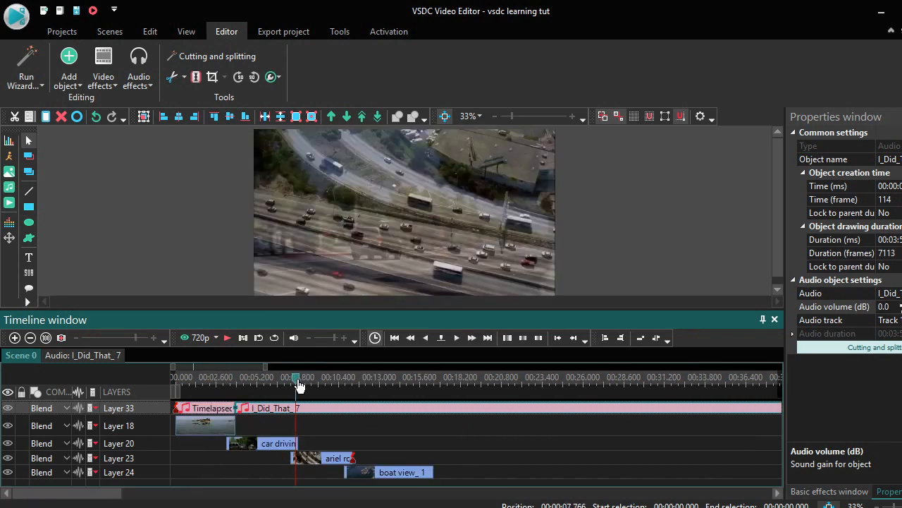
pyautogui.click(456, 339)
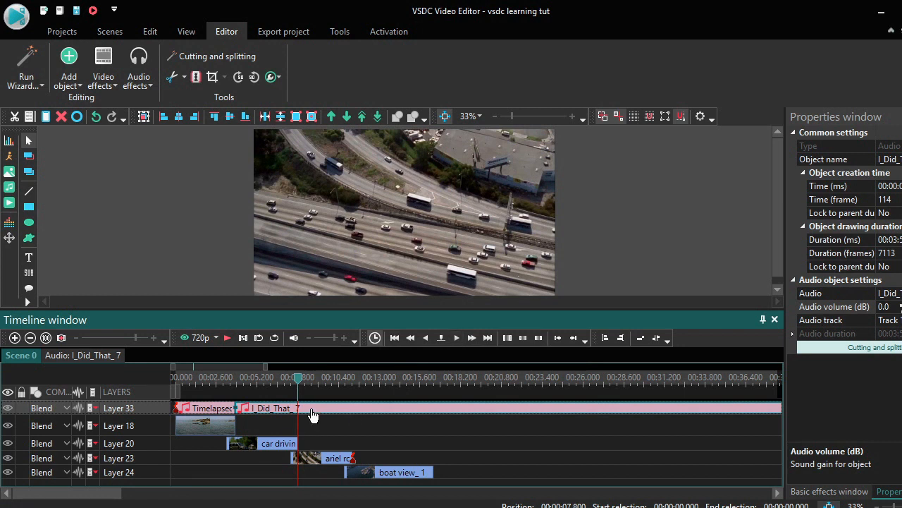
pyautogui.click(196, 76)
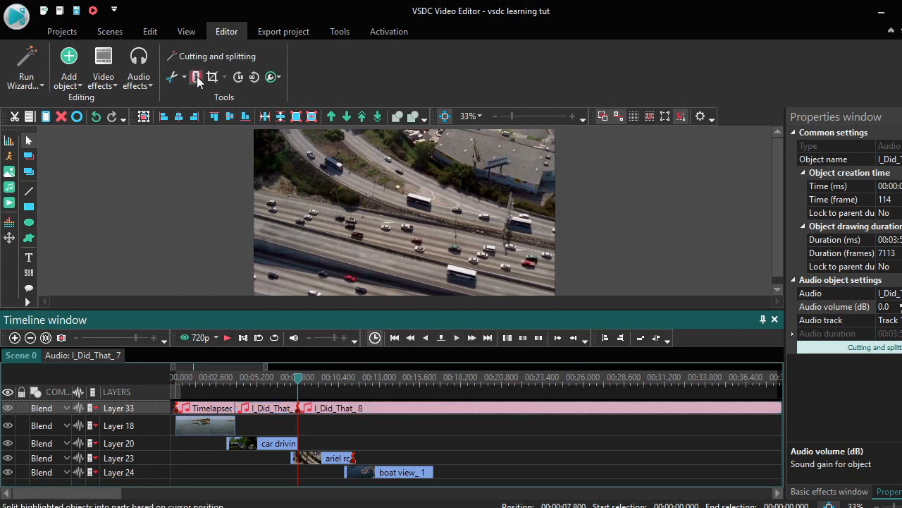
# Delete the second part of the split I_Did_That audio, beyond the end of the car driving clip.
pyautogui.doubleClick(346, 407)
pyautogui.click(15, 356)
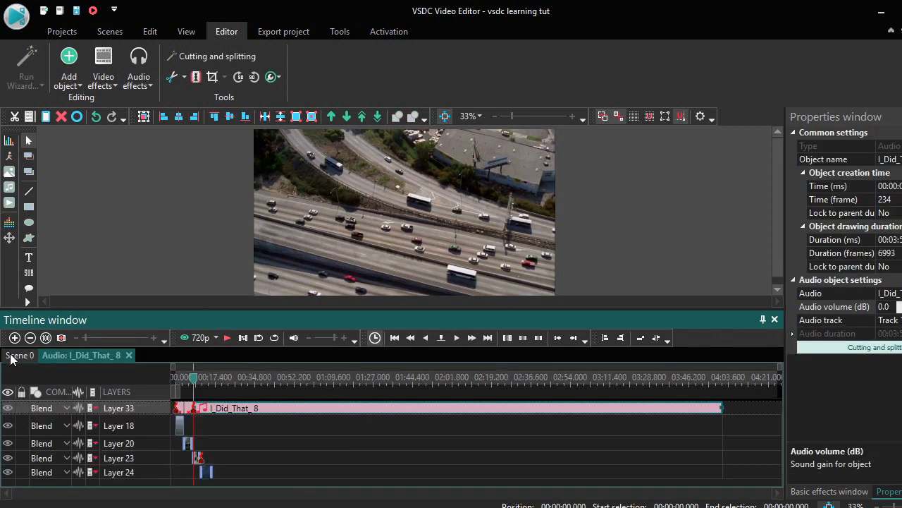
pyautogui.rightClick(254, 414)
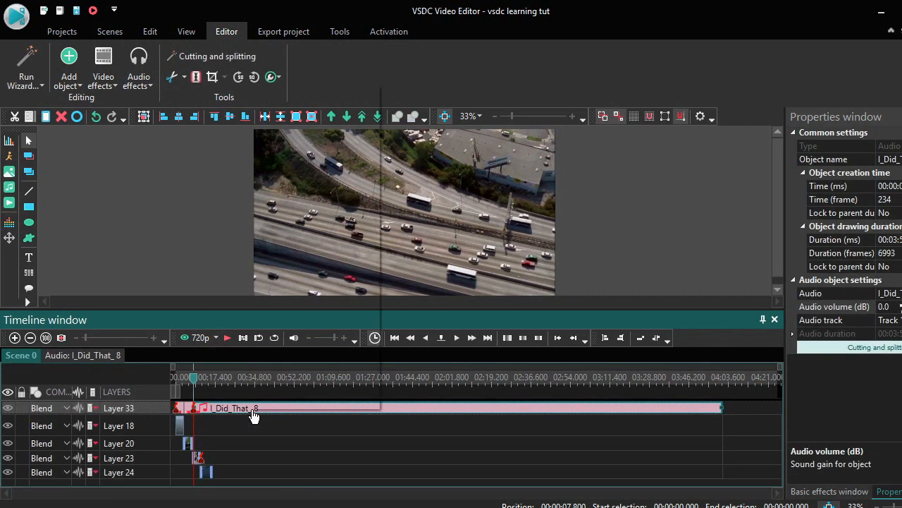
pyautogui.click(292, 138)
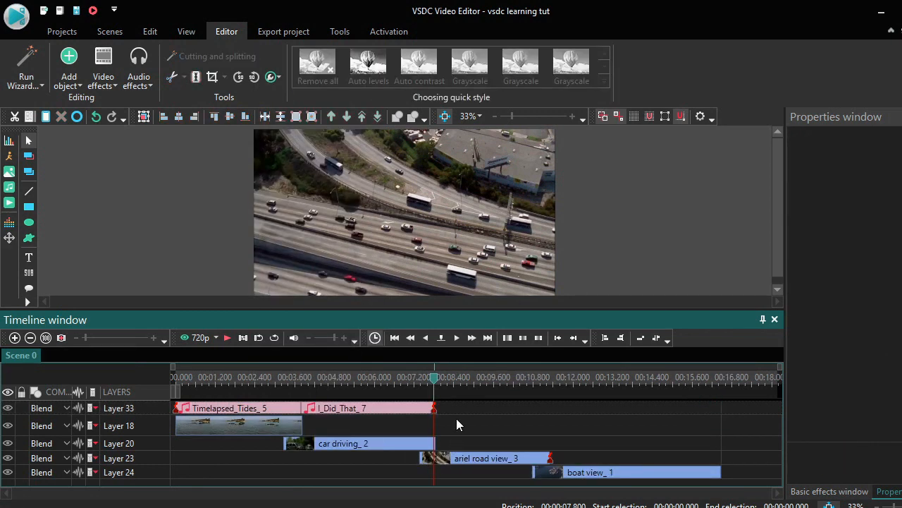
# Set the timeline cursor to the end of the ariel road view clip and move the I_Did_That audio to Layer 18.
pyautogui.click(552, 377)
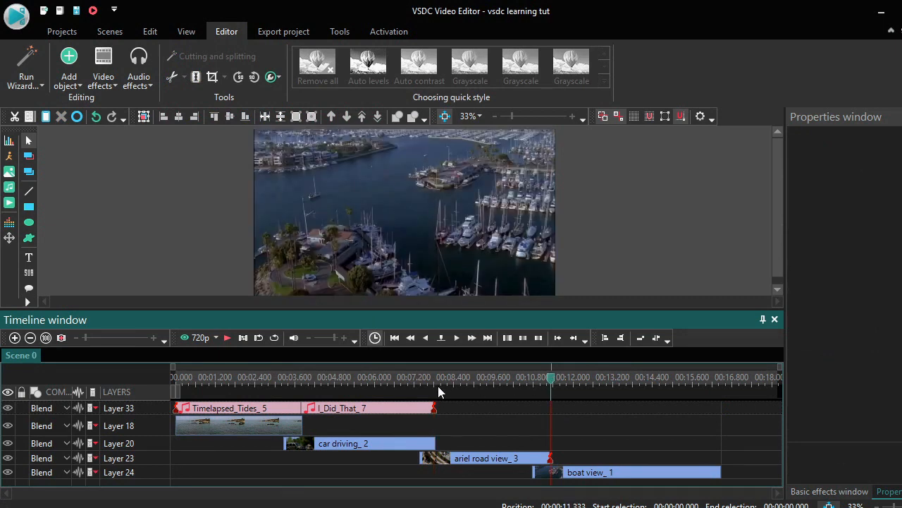
pyautogui.moveTo(356, 409); pyautogui.dragTo(357, 425)
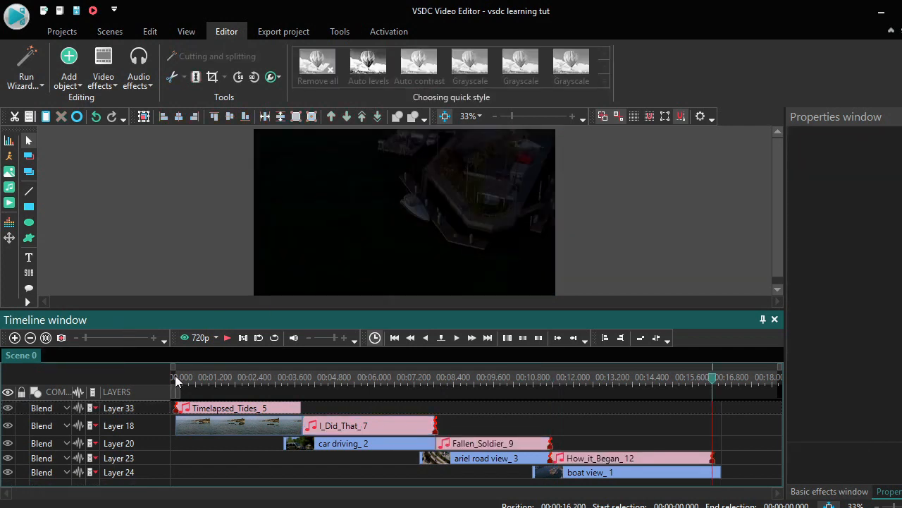
# Play back the whole scene from the start with all four audio clips.
pyautogui.click(175, 377)
pyautogui.press('space')
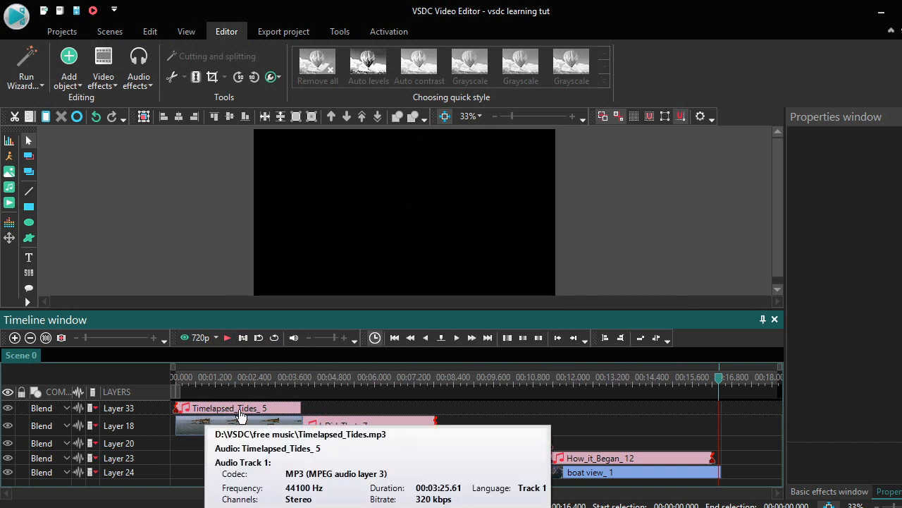
# Set the Timelapsed_Tides audio volume to 10 dB and play the scene from the start.
pyautogui.click(239, 415)
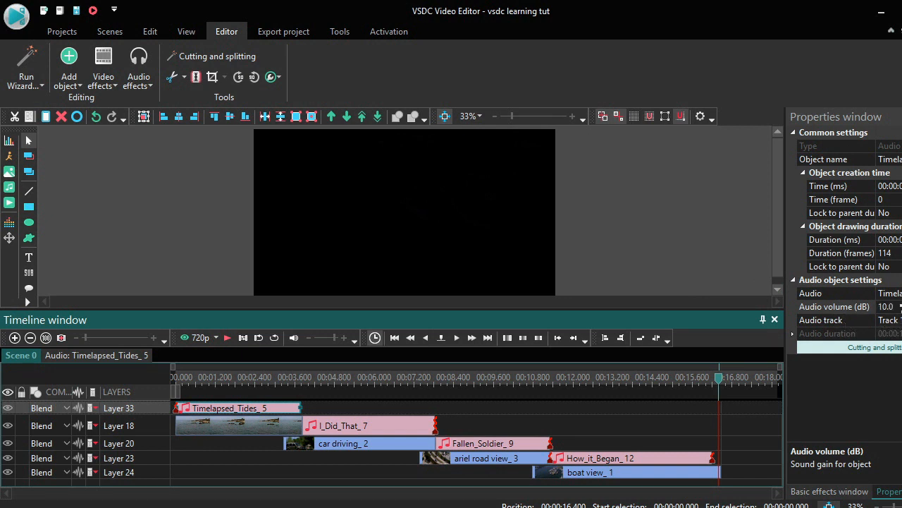
pyautogui.click(175, 380)
pyautogui.press('space')
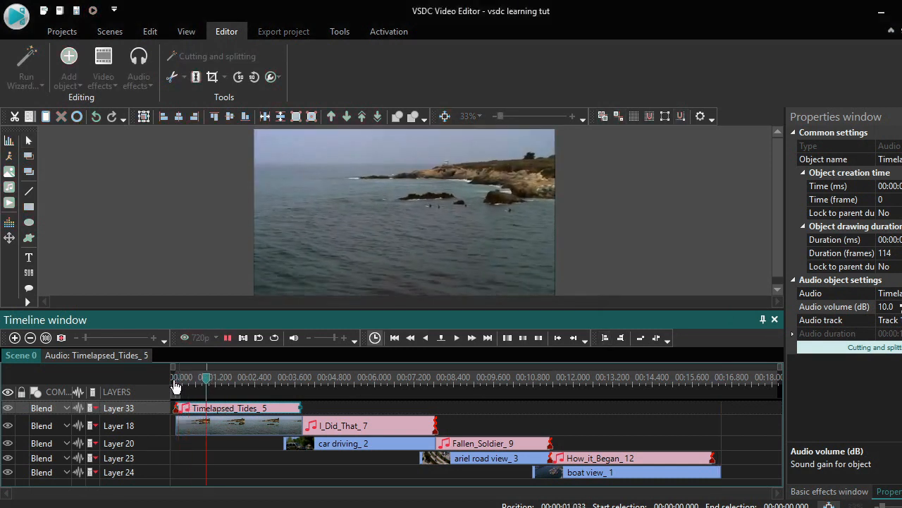
# Set the Timelapsed_Tides audio volume to -10 dB and replay the scene from the start into the car driving clip.
pyautogui.press('space')
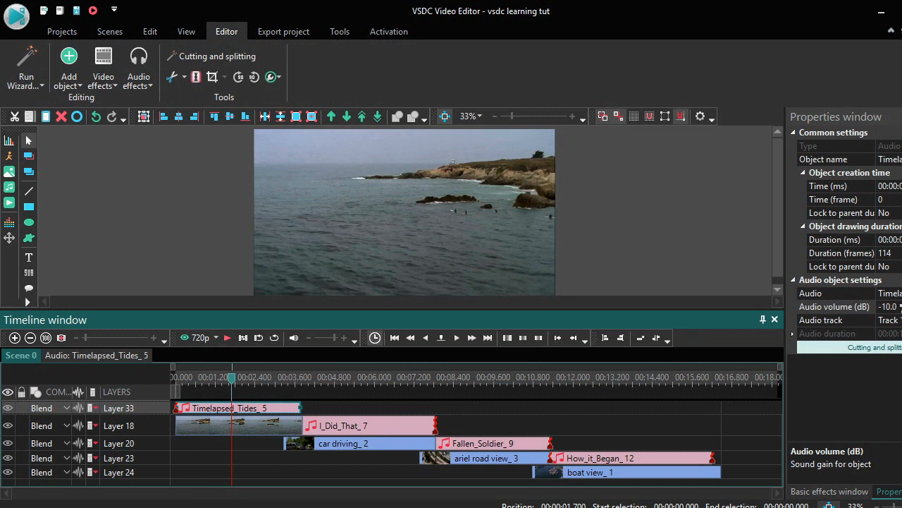
pyautogui.click(175, 380)
pyautogui.press('space')
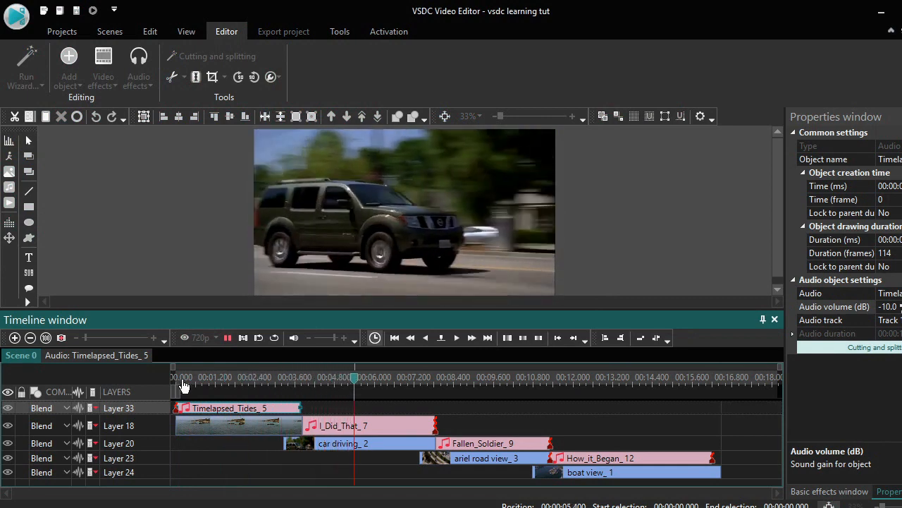
pyautogui.press('space')
pyautogui.moveTo(282, 437)
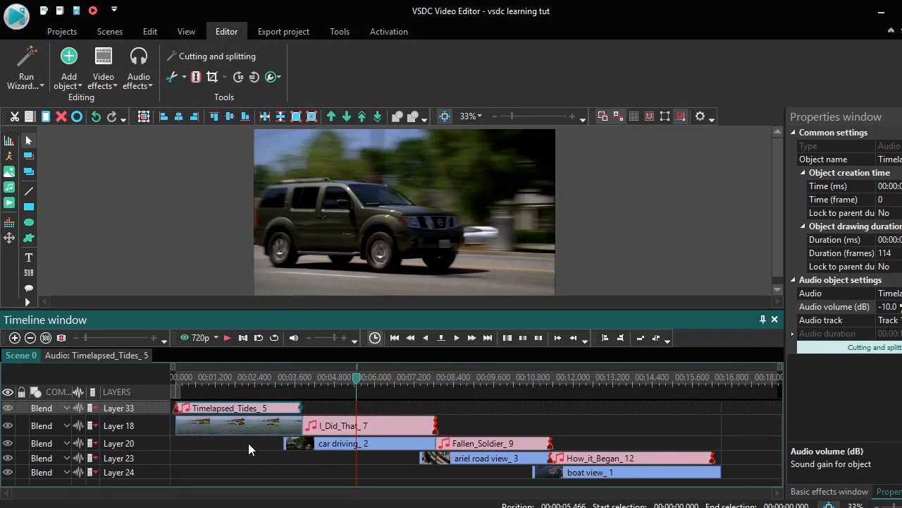
# Split the lake view clip on Layer 18 into separate video and audio objects.
pyautogui.click(231, 431)
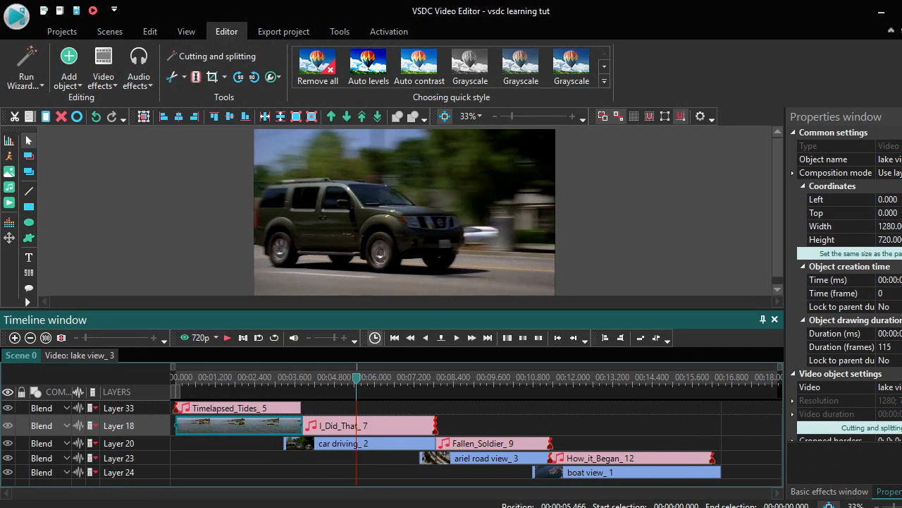
pyautogui.scroll(-4, 846, 282)
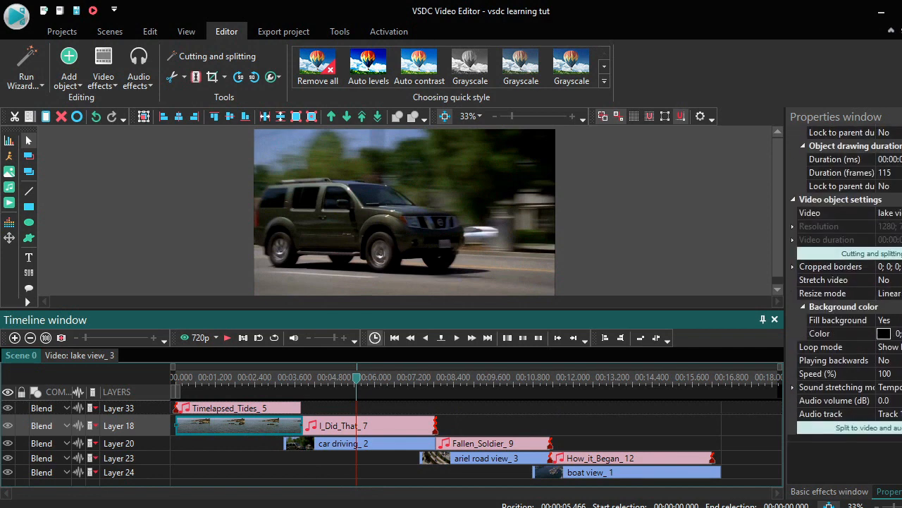
pyautogui.click(853, 429)
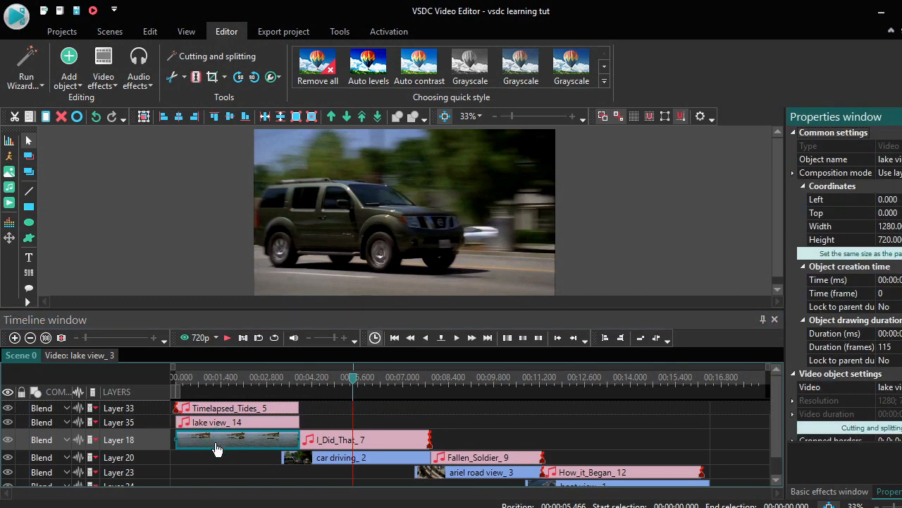
# Delete the separated lake view audio from Layer 35 and return the timeline cursor to the start of the scene.
pyautogui.moveTo(241, 441)
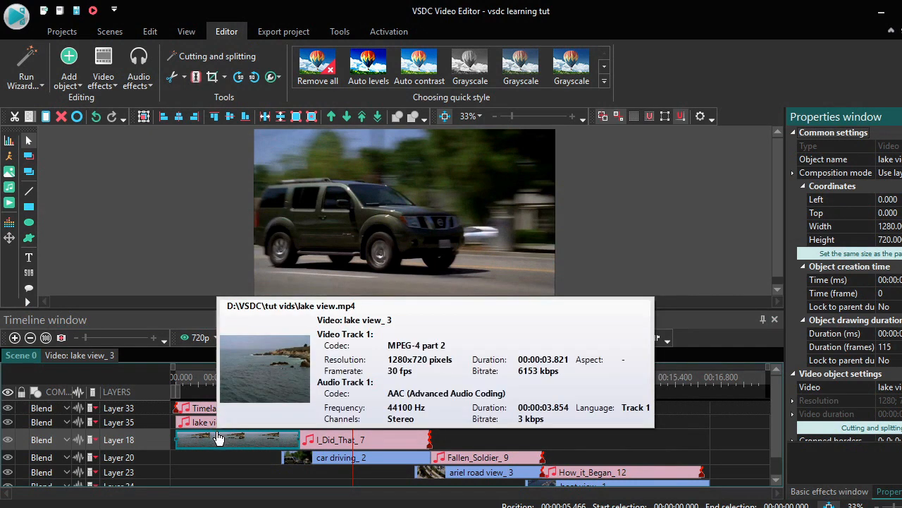
pyautogui.click(200, 459)
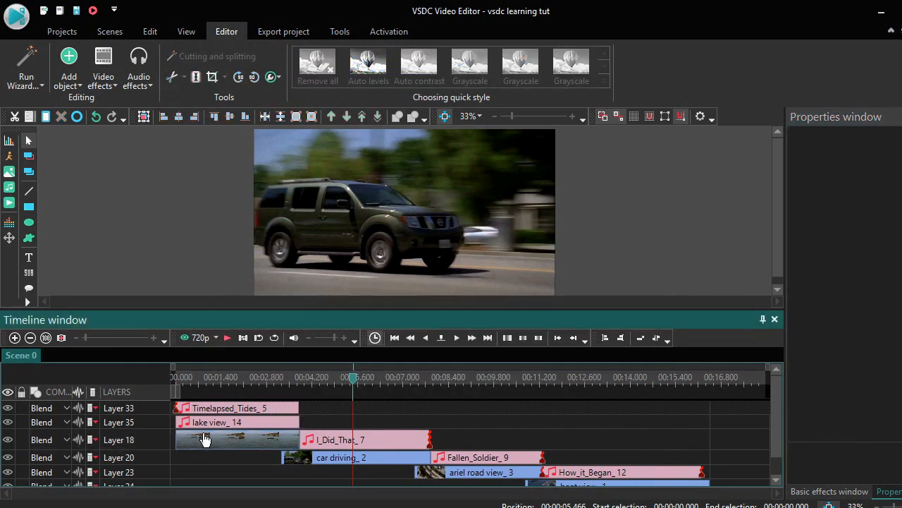
pyautogui.click(205, 427)
pyautogui.rightClick(205, 429)
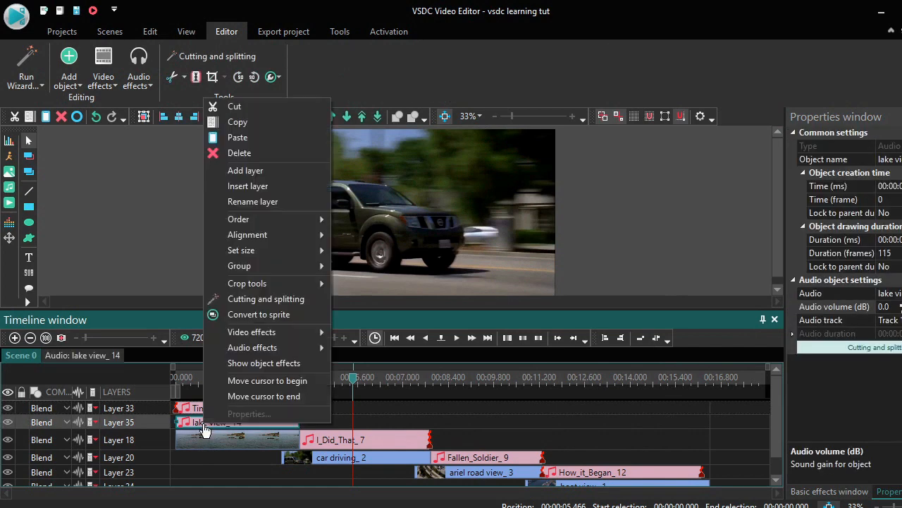
pyautogui.click(261, 154)
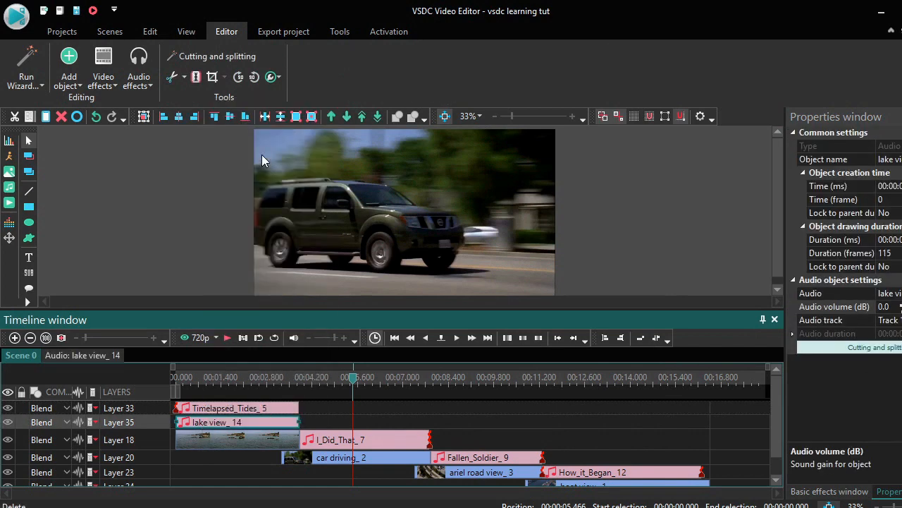
pyautogui.moveTo(256, 434)
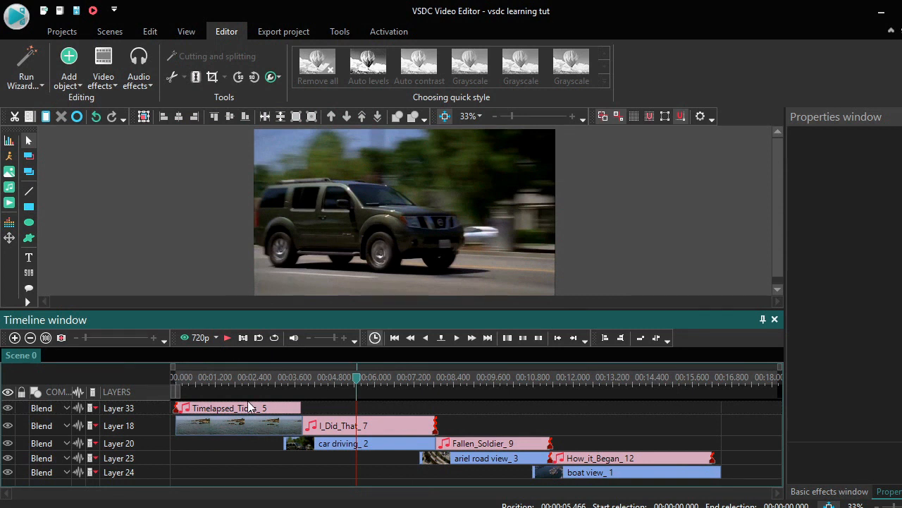
pyautogui.click(177, 381)
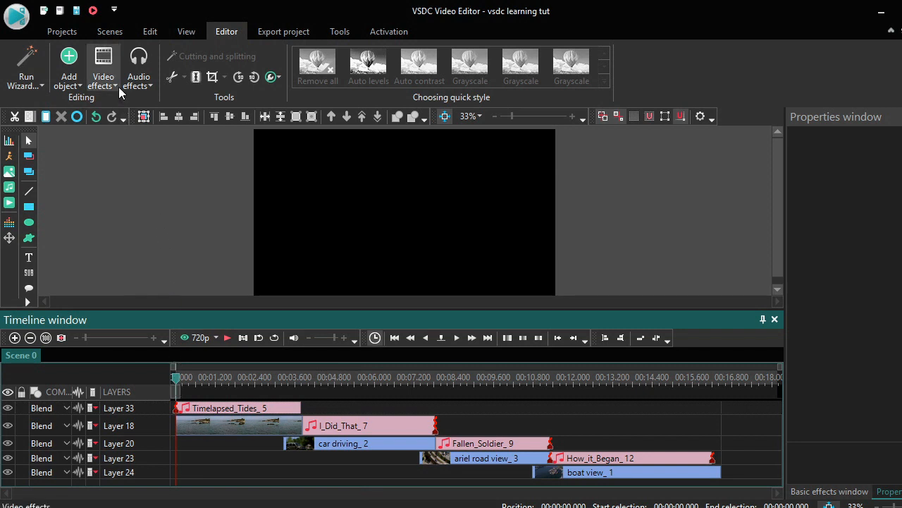
pyautogui.click(79, 86)
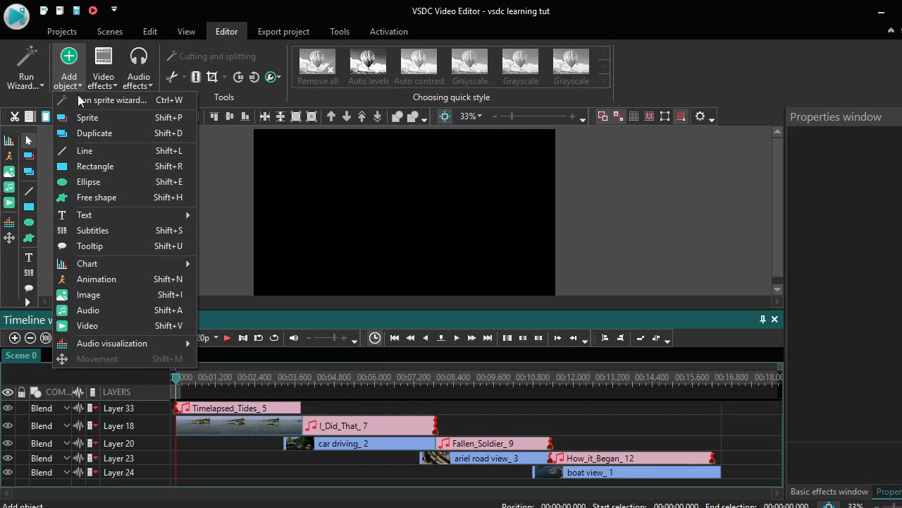
pyautogui.moveTo(83, 218)
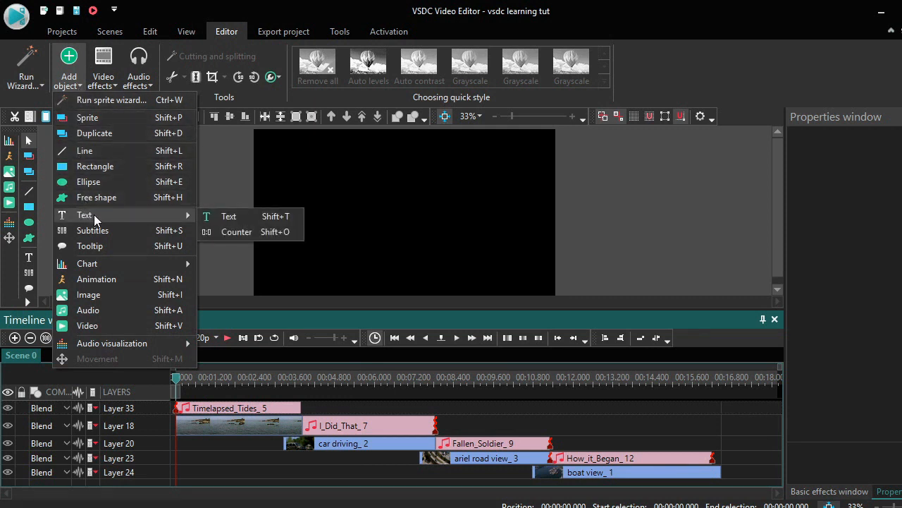
pyautogui.click(254, 215)
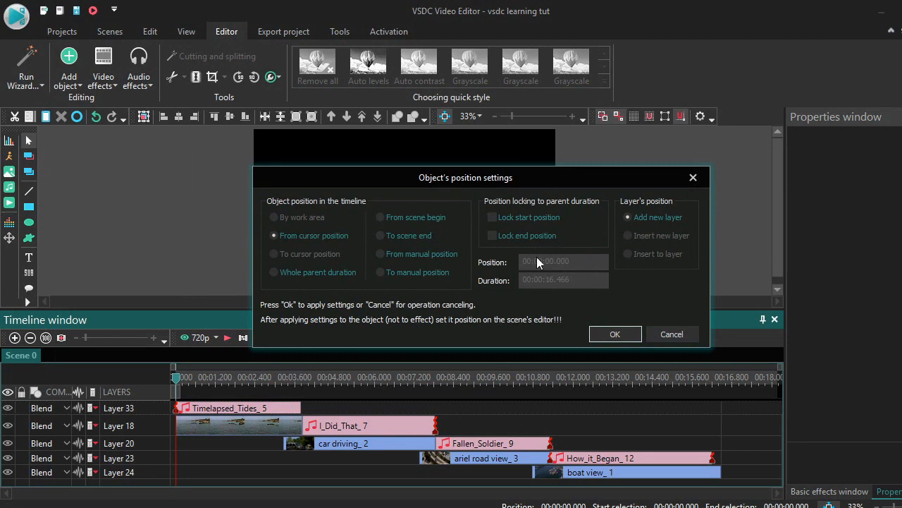
pyautogui.click(675, 336)
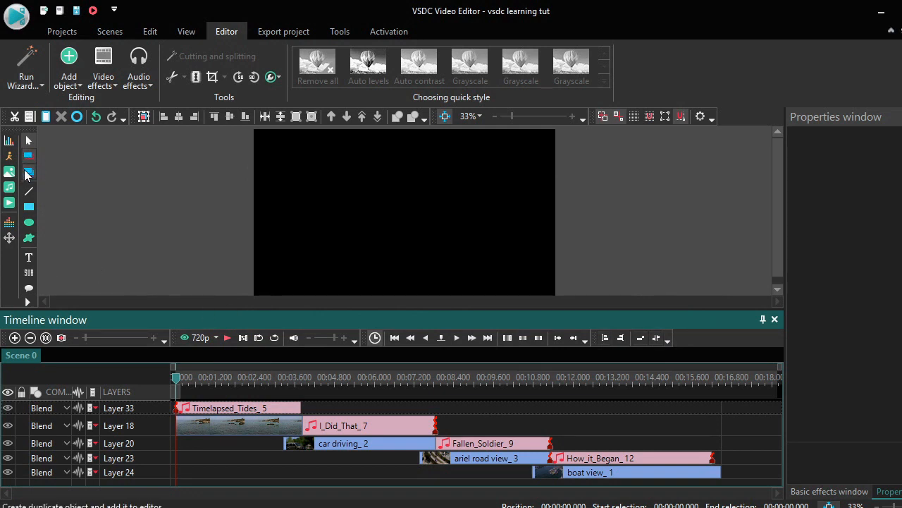
# Add the text "video editing" on a new layer from the cursor position and move it to about Left 301, Top 329.
pyautogui.click(28, 259)
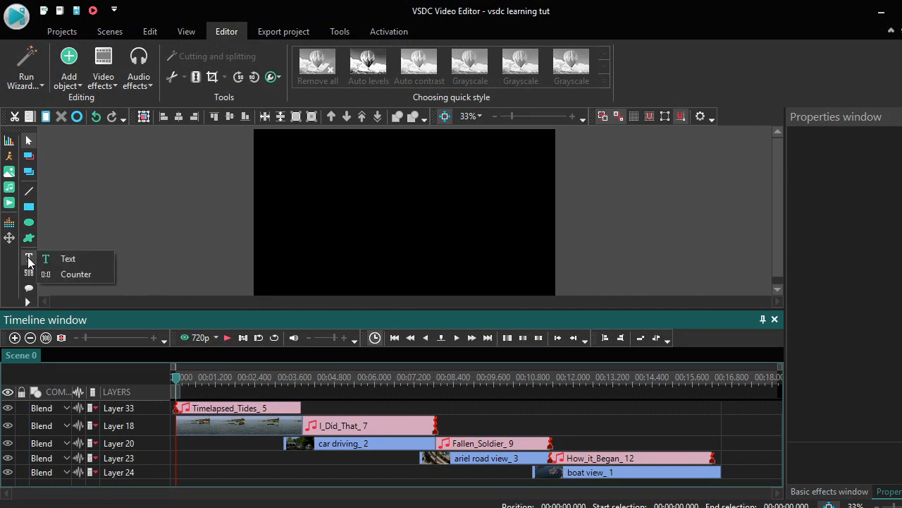
pyautogui.click(65, 261)
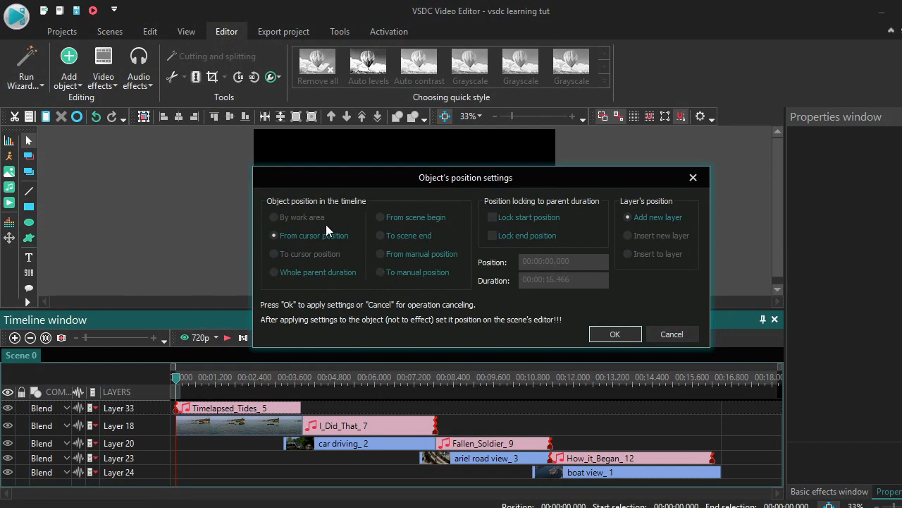
pyautogui.click(613, 333)
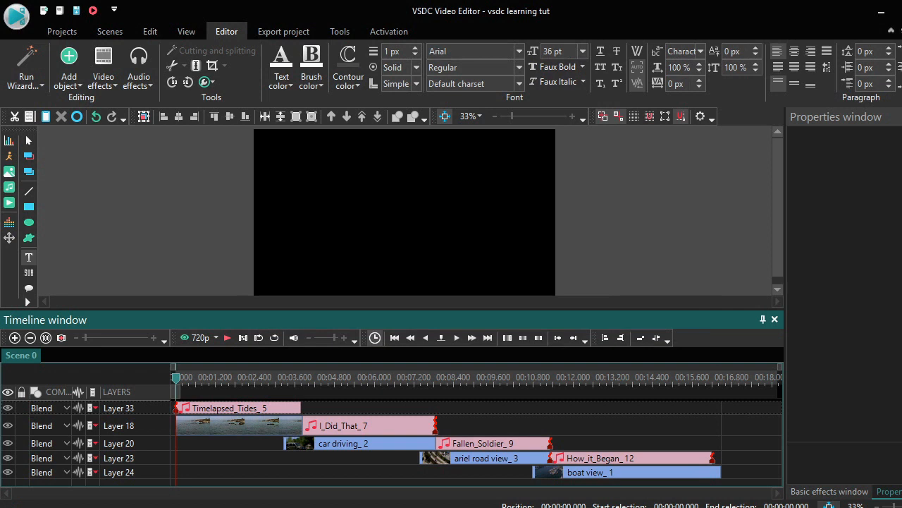
pyautogui.click(285, 187)
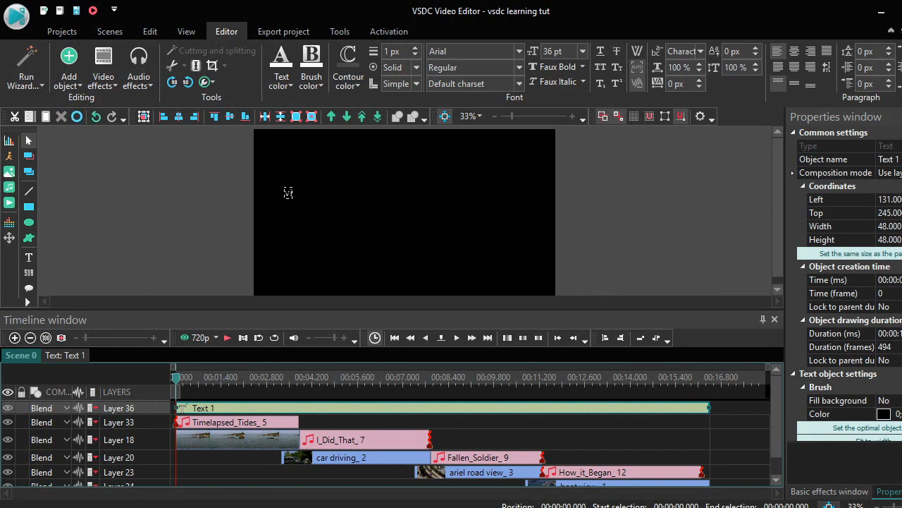
pyautogui.write('video editing')
pyautogui.click(371, 221)
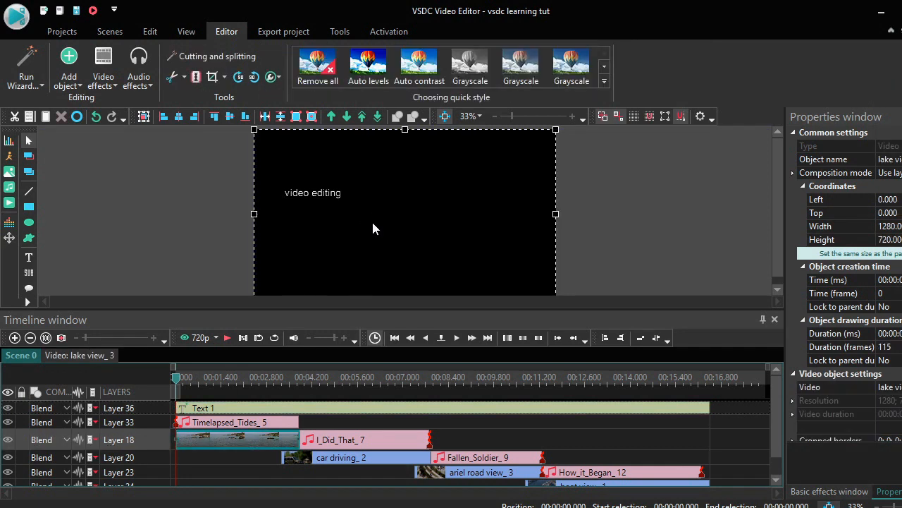
pyautogui.click(314, 198)
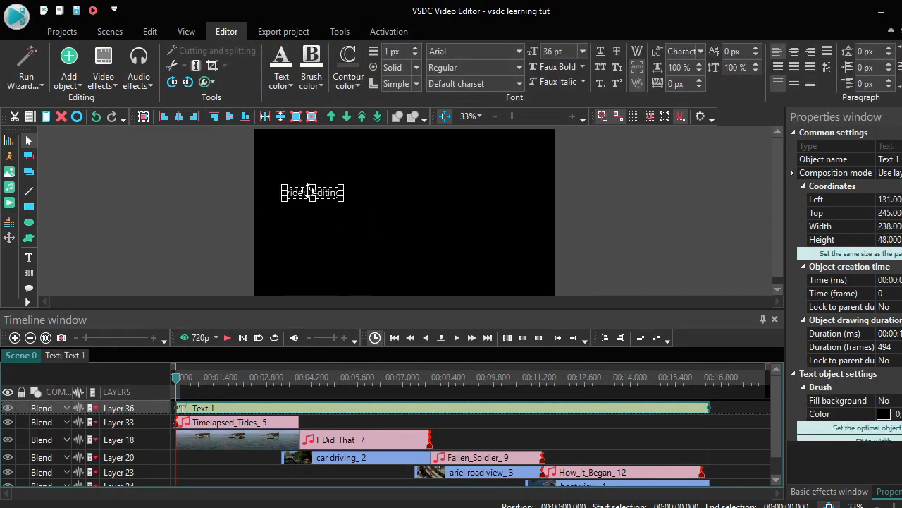
pyautogui.moveTo(311, 193); pyautogui.dragTo(352, 212)
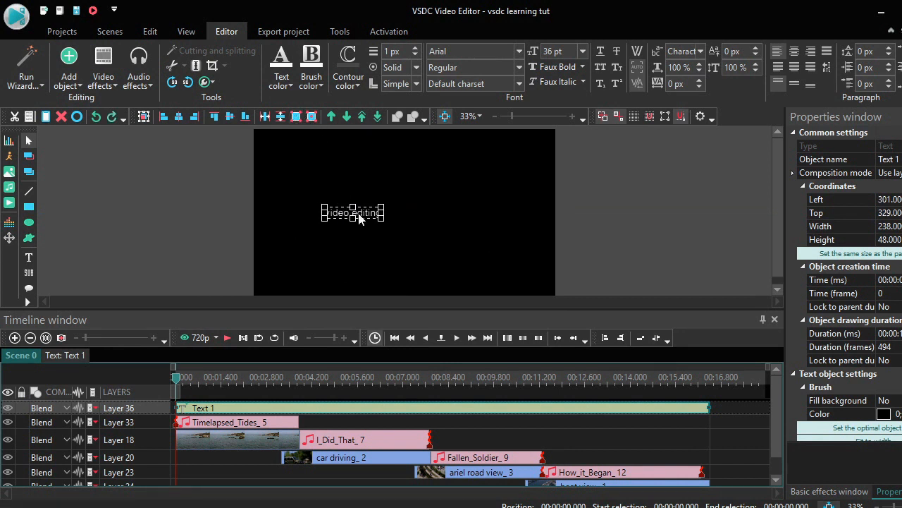
# Set the text's font to !The Black Bloc and its size to 120 pt.
pyautogui.click(519, 55)
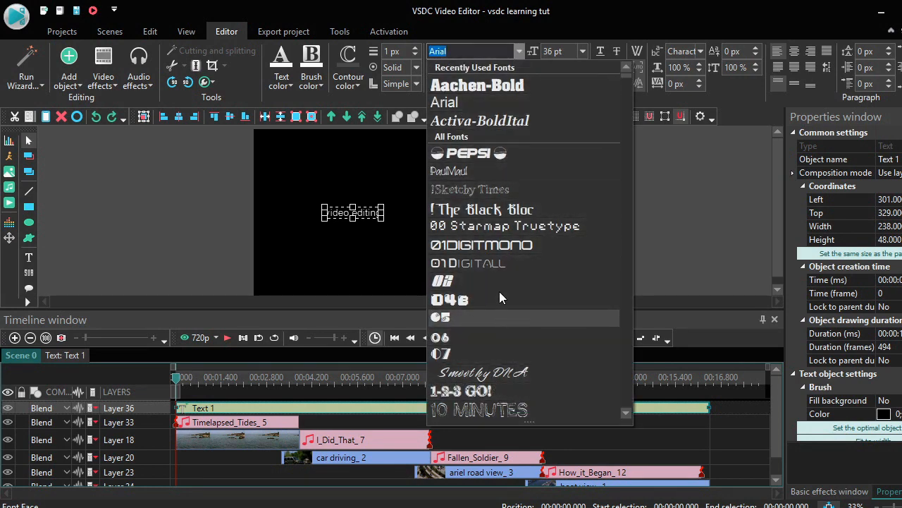
pyautogui.click(485, 209)
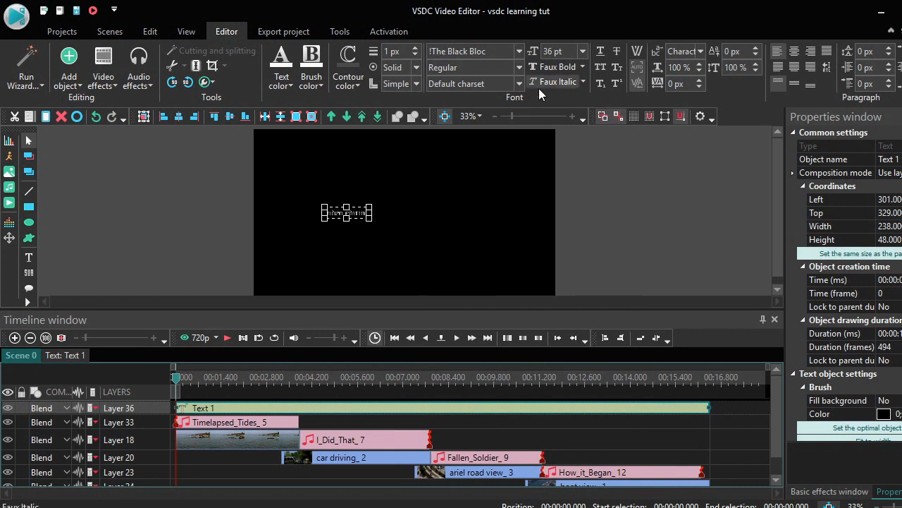
pyautogui.click(583, 52)
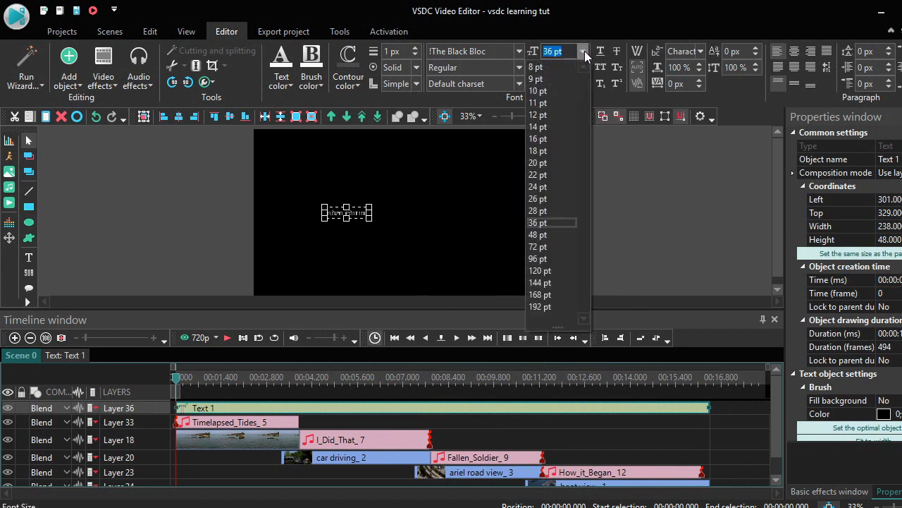
pyautogui.click(540, 271)
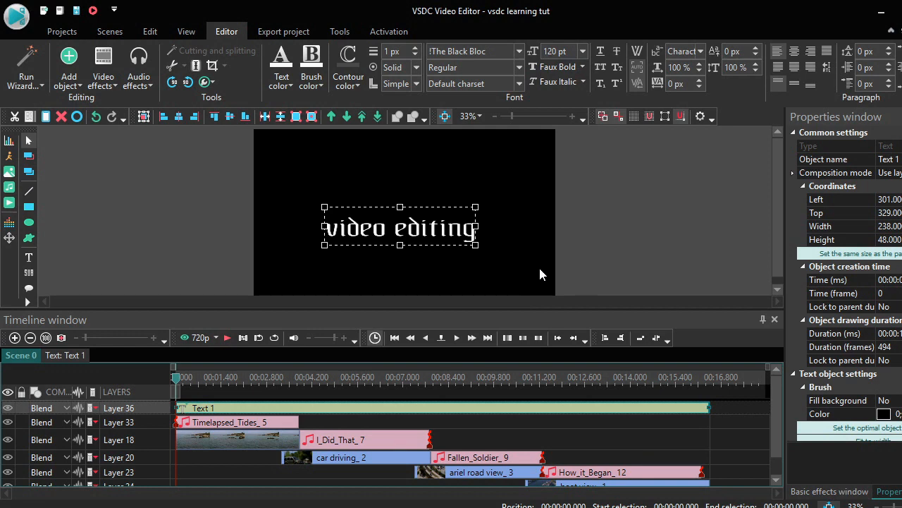
pyautogui.click(512, 228)
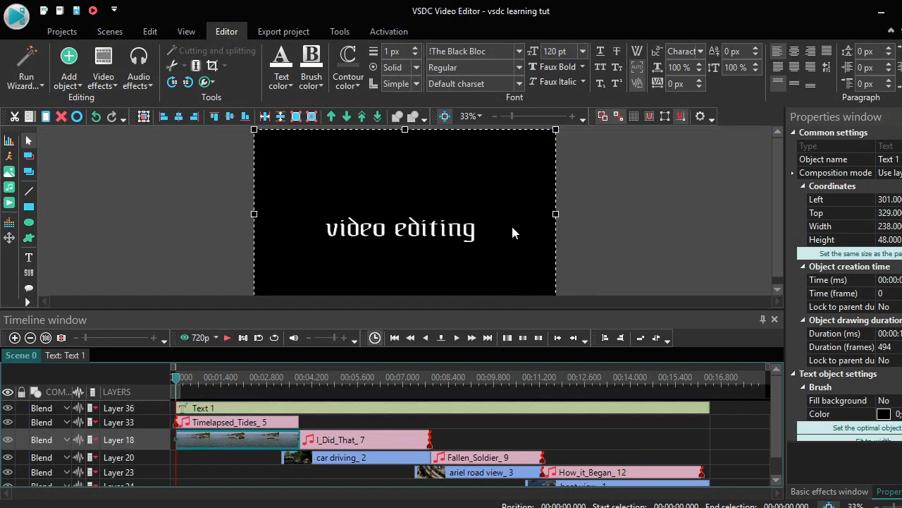
# Move the text box up to about Top 200 and stretch it across the full 1280-pixel frame width.
pyautogui.moveTo(426, 234); pyautogui.dragTo(424, 197)
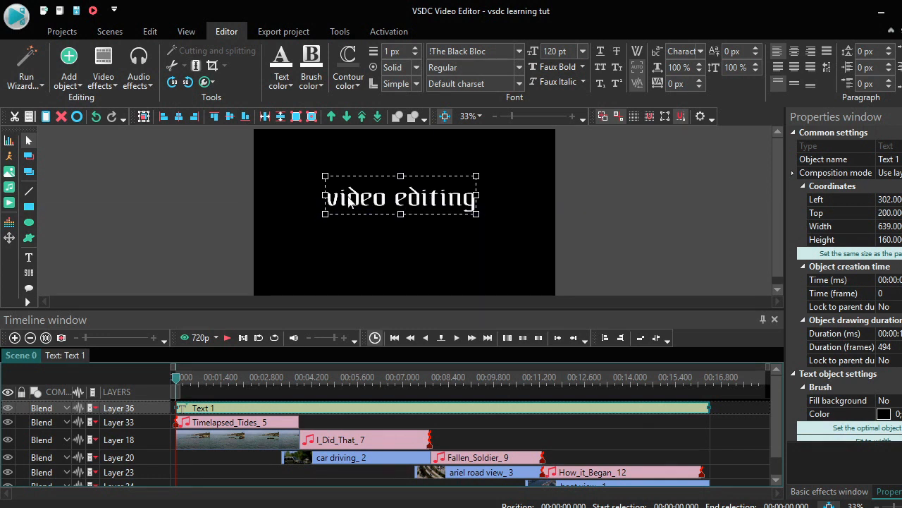
pyautogui.moveTo(325, 195); pyautogui.dragTo(254, 196)
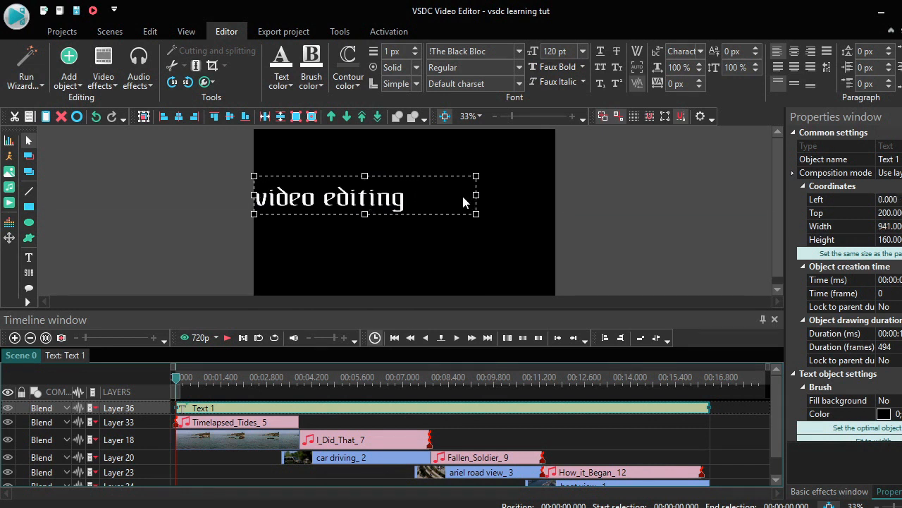
pyautogui.moveTo(474, 194); pyautogui.dragTo(555, 194)
pyautogui.moveTo(417, 187)
pyautogui.mouseDown()
pyautogui.moveTo(416, 171)
pyautogui.moveTo(418, 194)
pyautogui.moveTo(418, 185)
pyautogui.mouseUp()
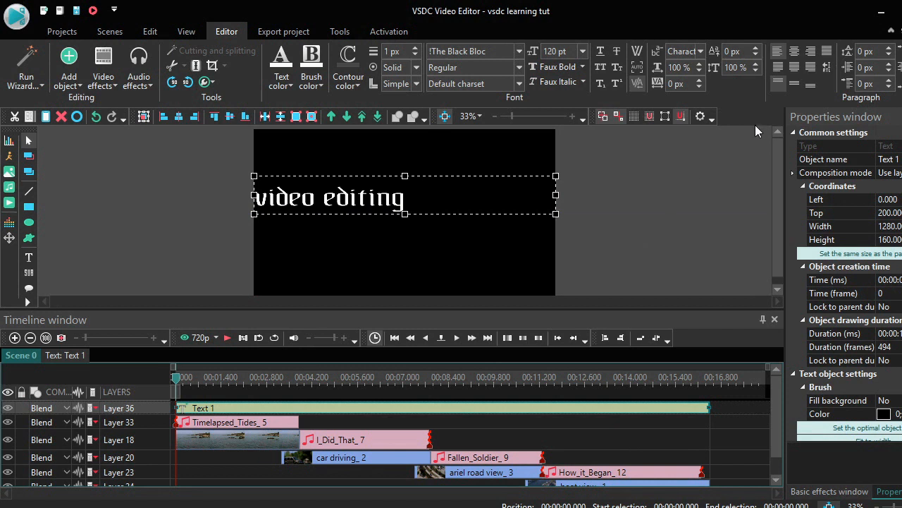
# Center the text horizontally within its box and color it standard red.
pyautogui.click(795, 54)
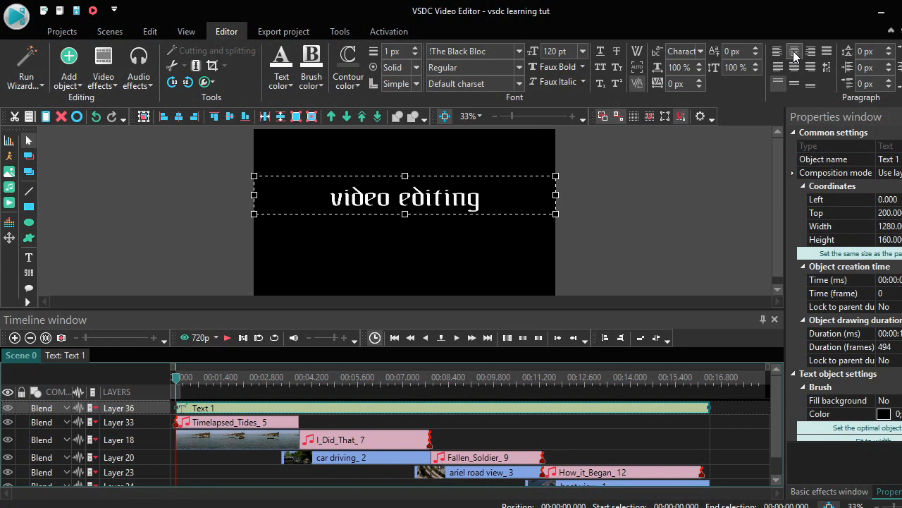
pyautogui.click(290, 86)
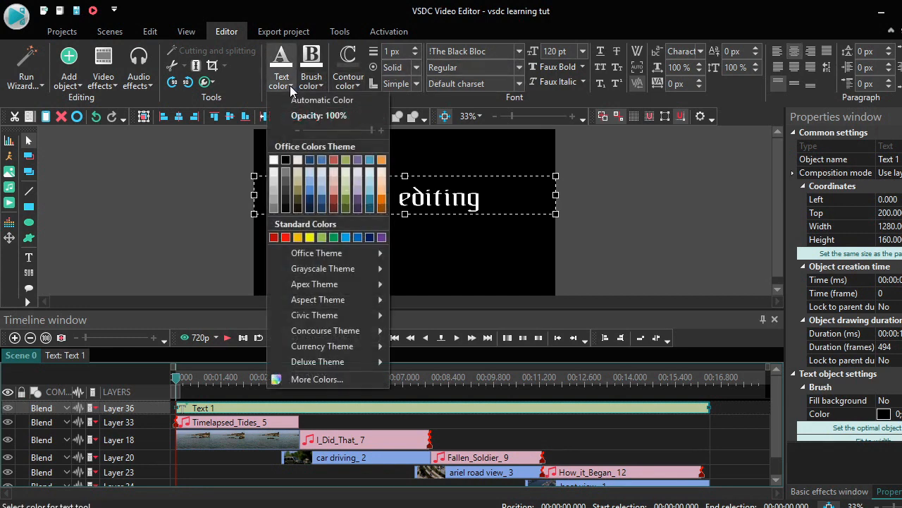
pyautogui.click(285, 237)
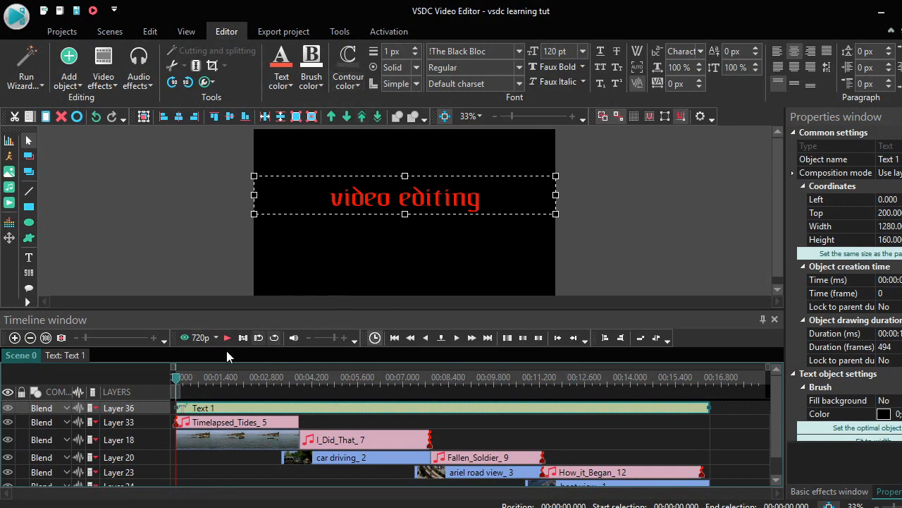
# Preview the text over the clips, shorten it to about 33 frames, and return the timeline cursor to the start.
pyautogui.press('space')
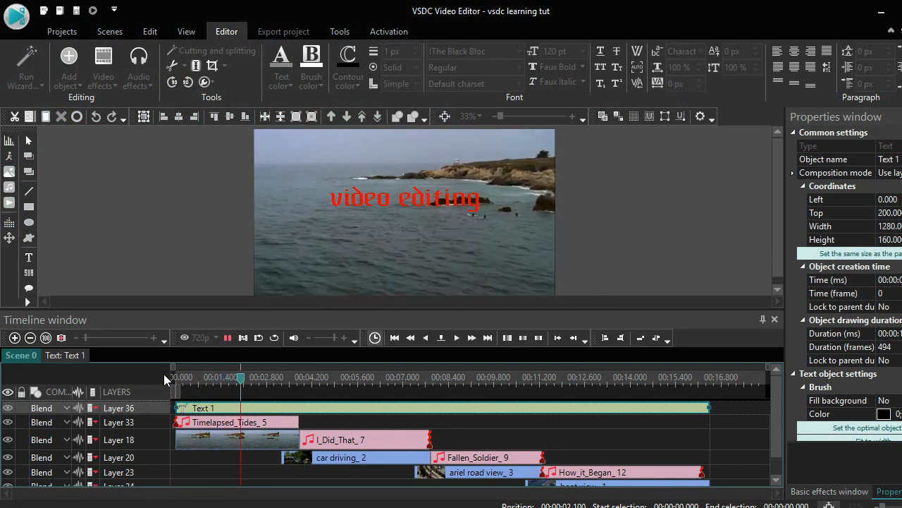
pyautogui.click(399, 380)
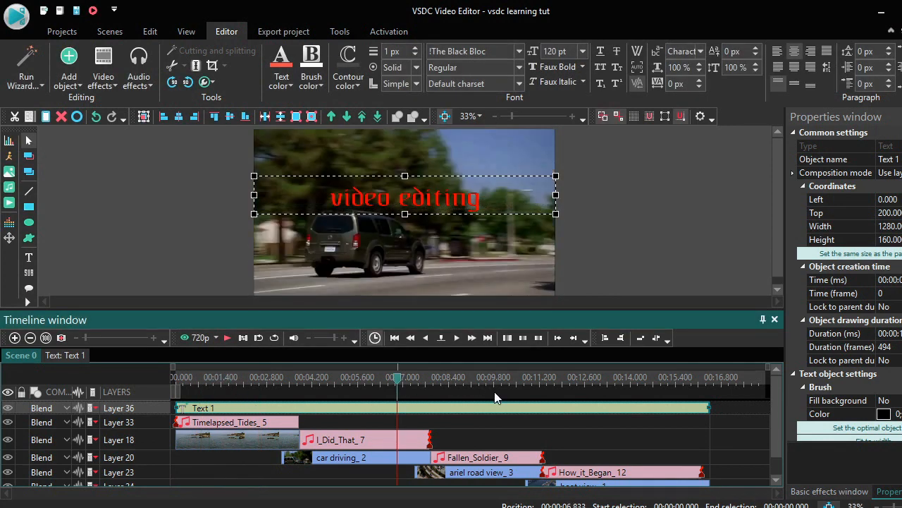
pyautogui.click(548, 379)
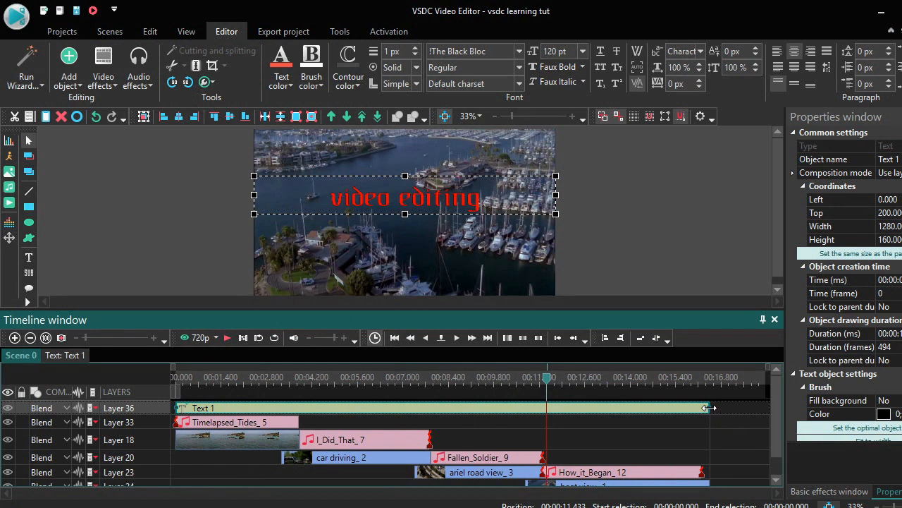
pyautogui.moveTo(708, 407); pyautogui.dragTo(210, 409)
pyautogui.click(174, 375)
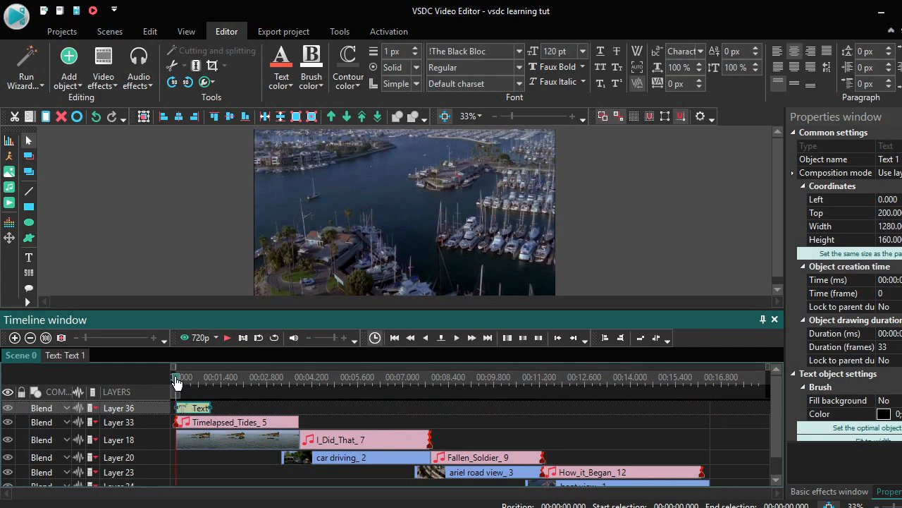
# Preview the title over the first clip, lengthen the text to about 50 frames, and play the scene again to check it.
pyautogui.press('space')
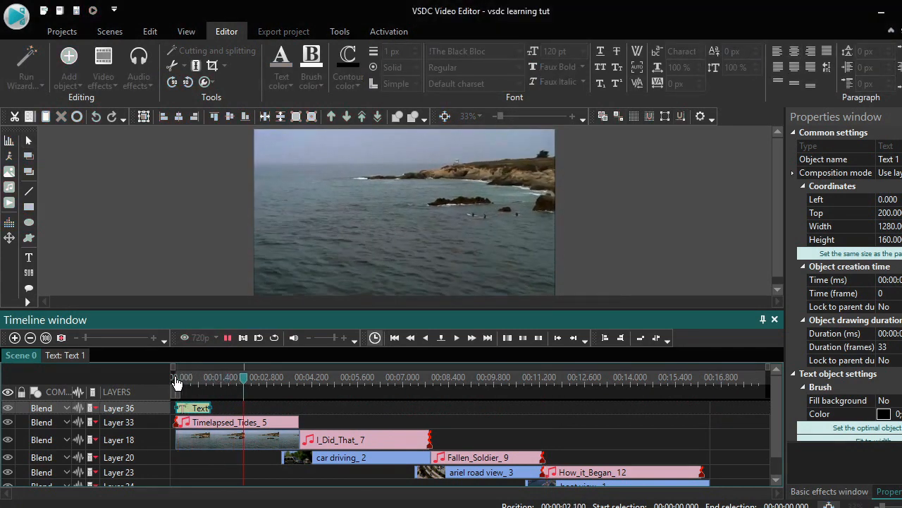
pyautogui.press('space')
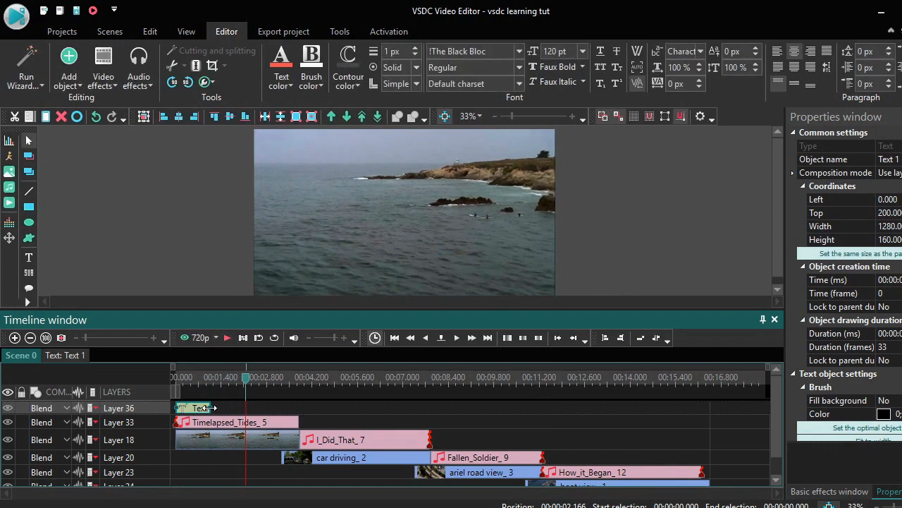
pyautogui.moveTo(213, 408); pyautogui.dragTo(229, 407)
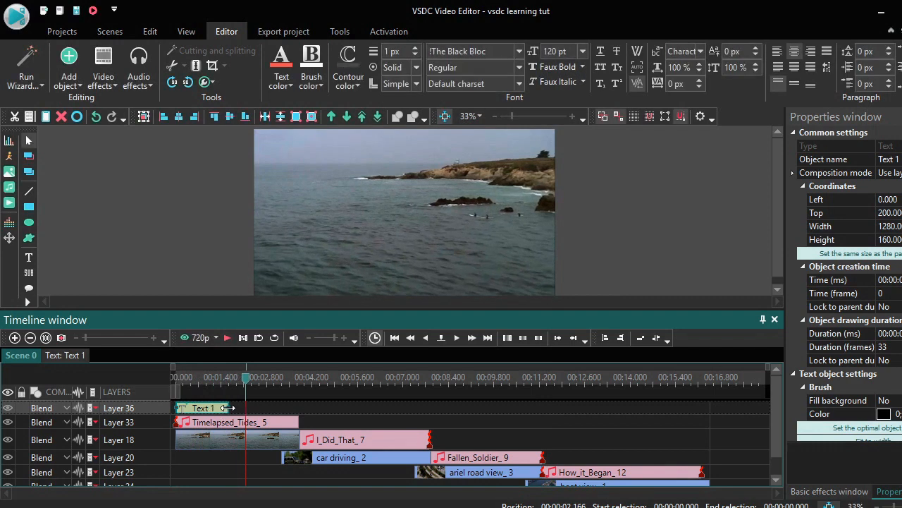
pyautogui.click(178, 382)
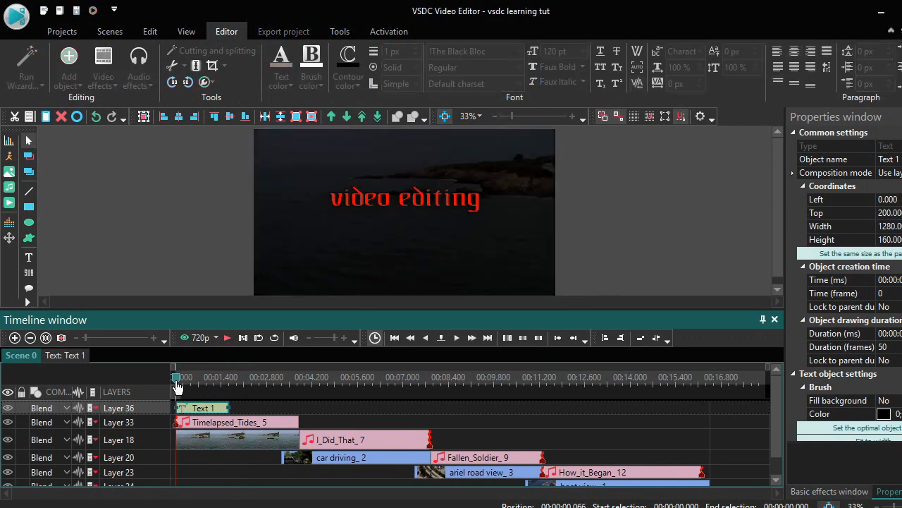
pyautogui.press('space')
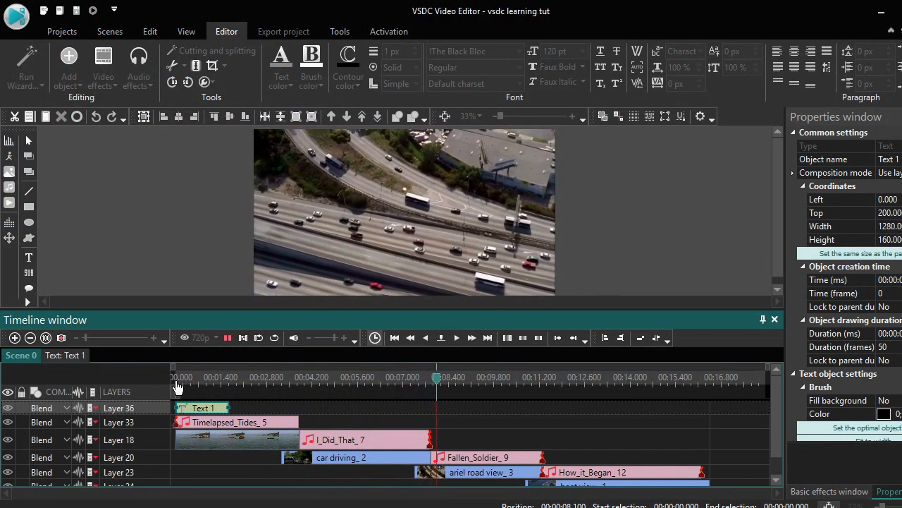
pyautogui.press('space')
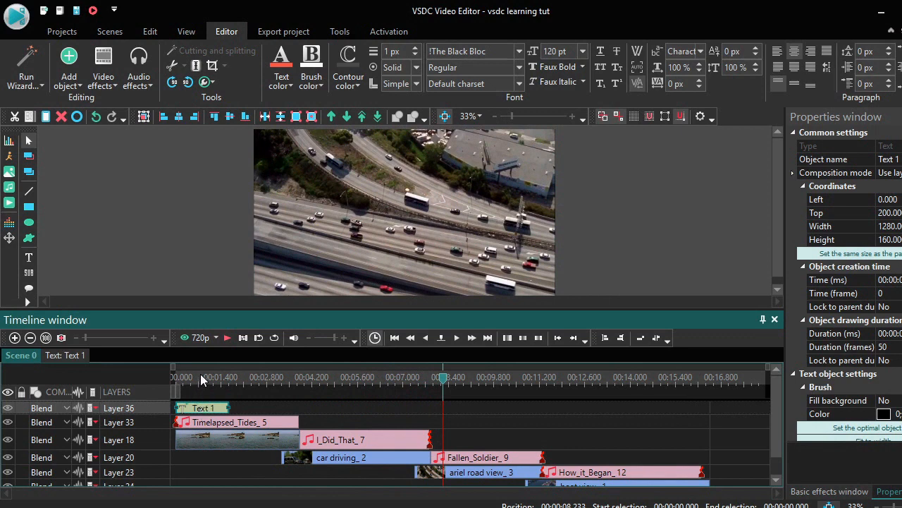
# Add a Page turn transition to the text, positioned from the scene beginning with a duration of 00:00:00.266.
pyautogui.click(200, 379)
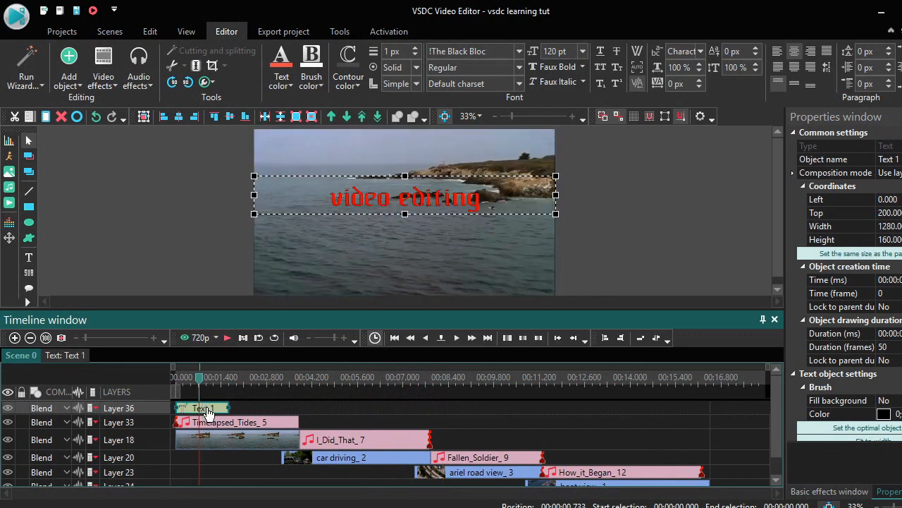
pyautogui.click(116, 86)
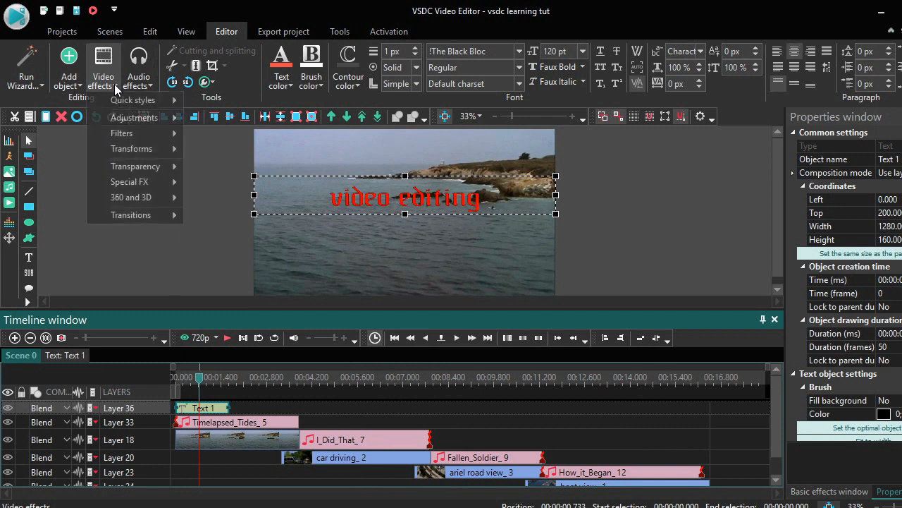
pyautogui.moveTo(144, 216)
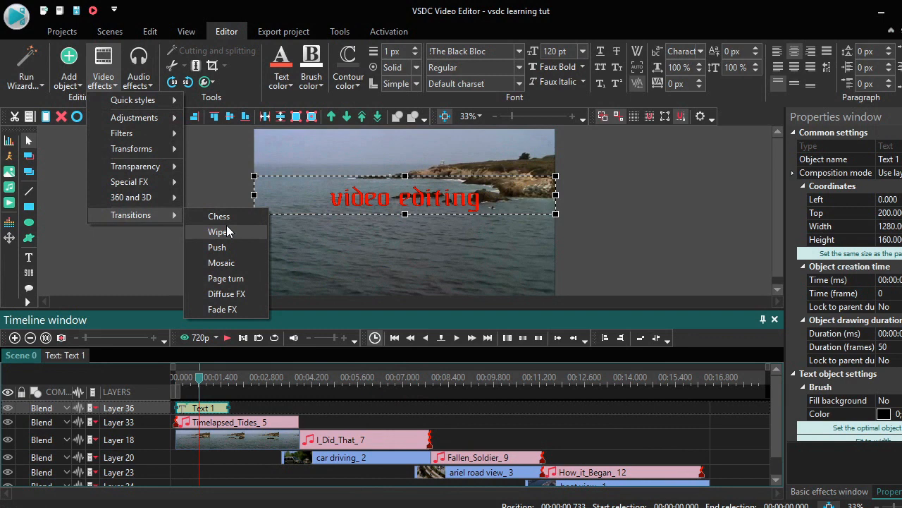
pyautogui.click(226, 279)
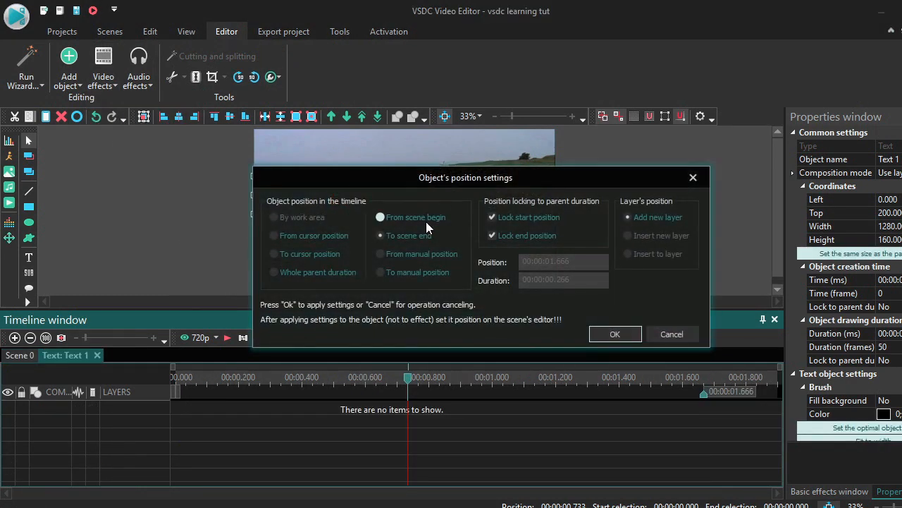
pyautogui.click(381, 217)
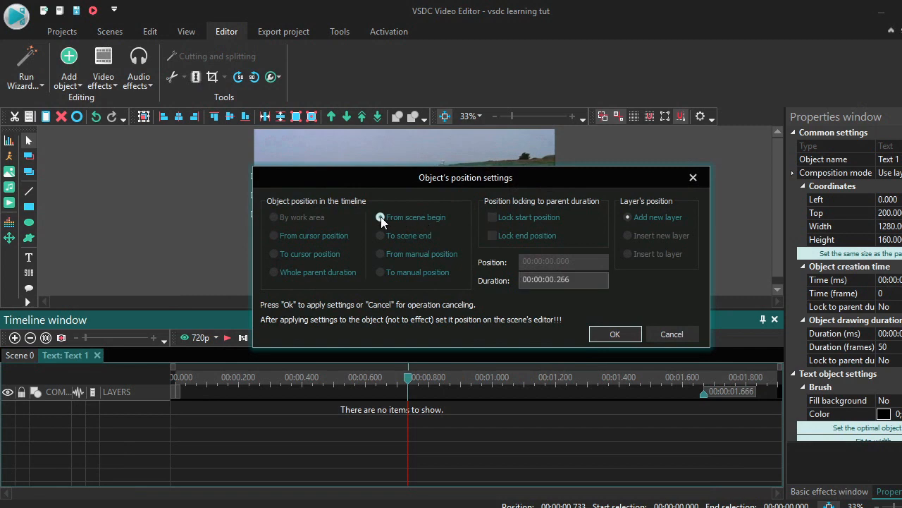
pyautogui.click(614, 333)
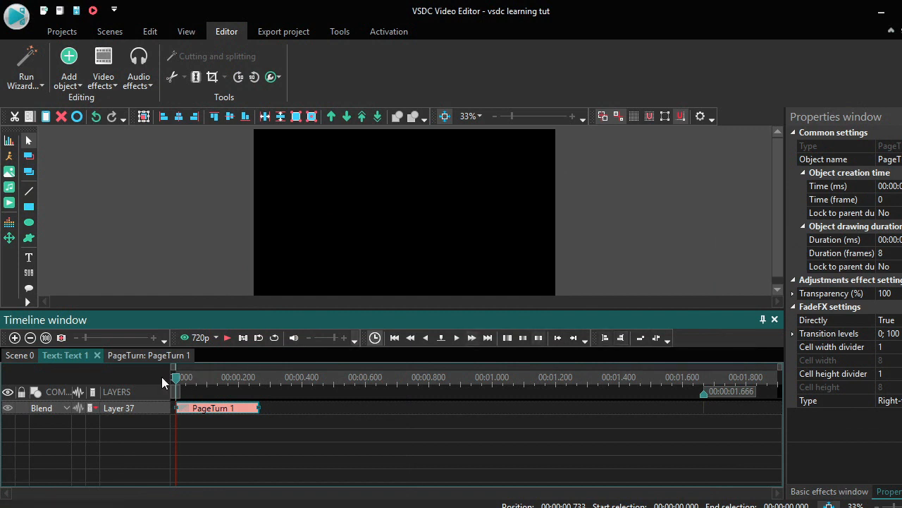
# Return to Scene 0 and play the opening to check the text's page turn.
pyautogui.click(19, 356)
pyautogui.click(198, 407)
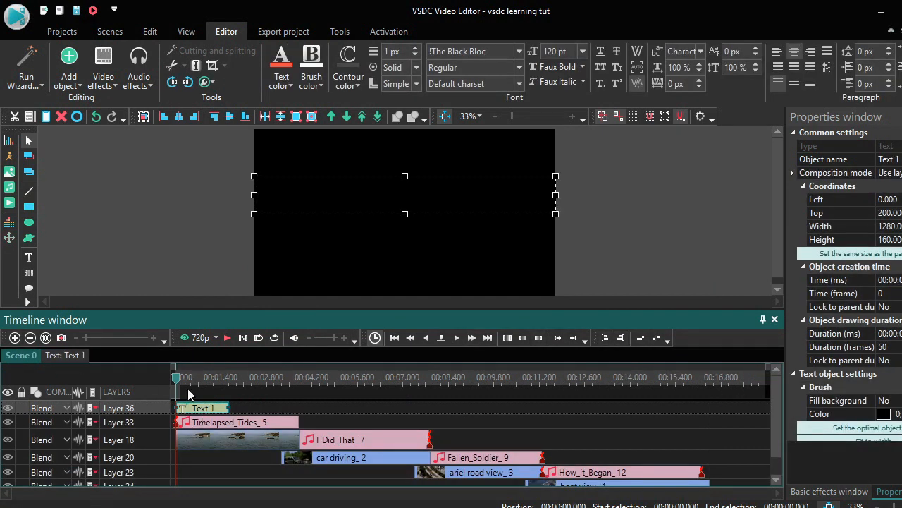
pyautogui.press('space')
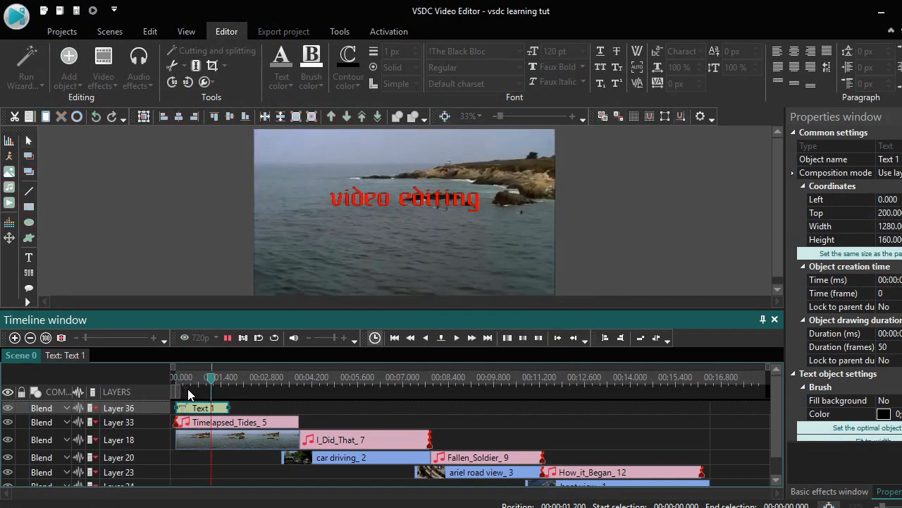
pyautogui.press('space')
# Lengthen the text's page turn transition to about 22 frames and play Scene 0 from the start.
pyautogui.doubleClick(189, 409)
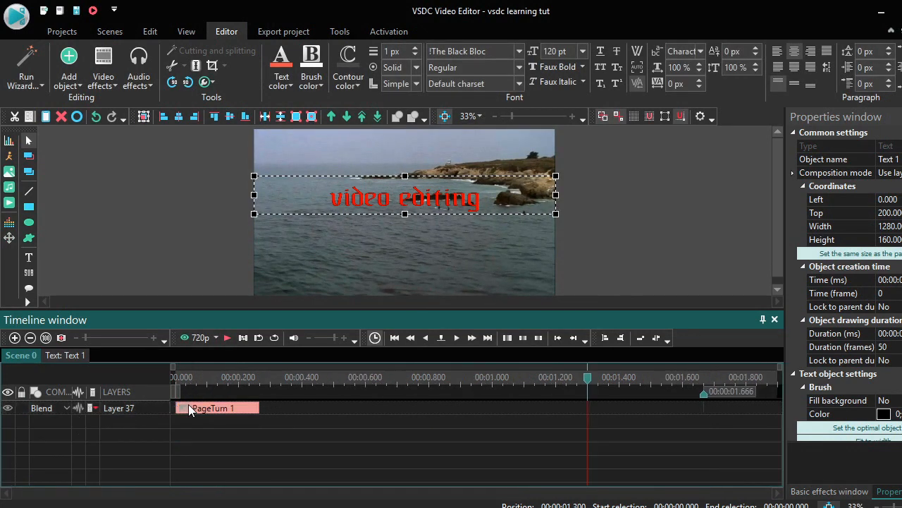
pyautogui.moveTo(258, 409); pyautogui.dragTo(406, 406)
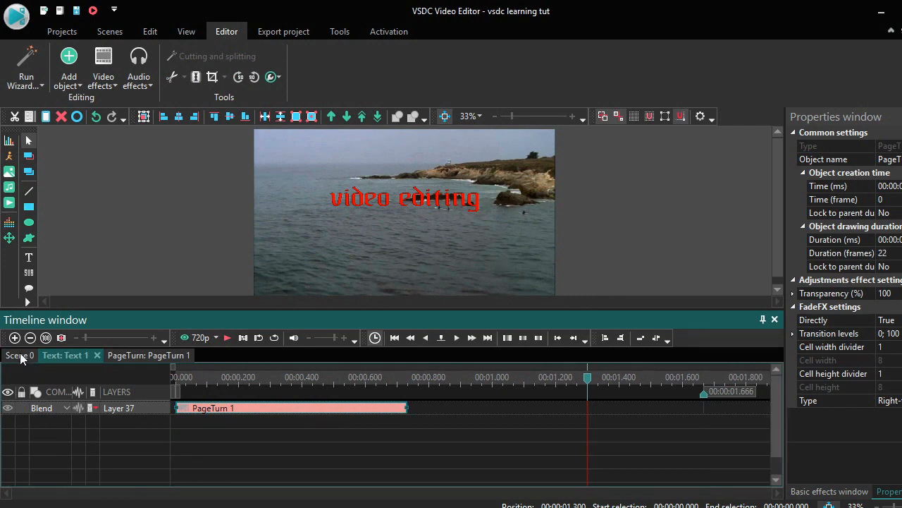
pyautogui.click(26, 358)
pyautogui.click(174, 383)
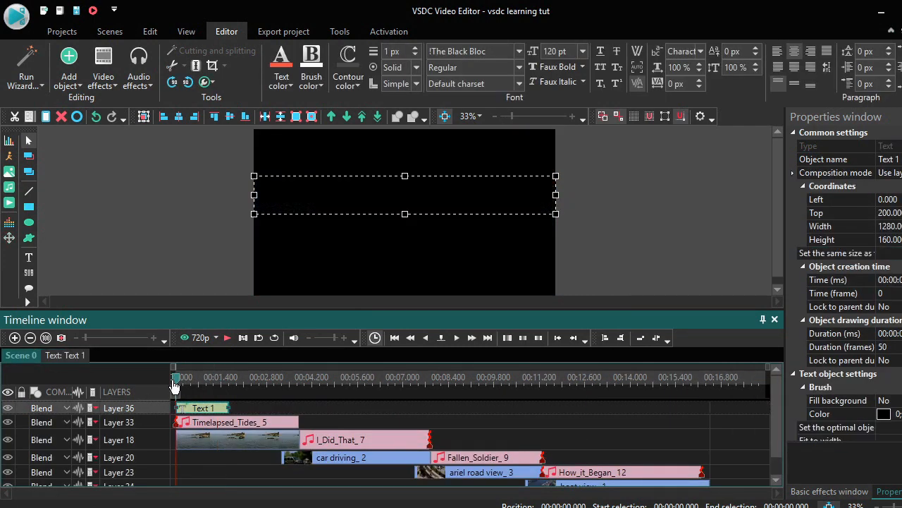
pyautogui.press('space')
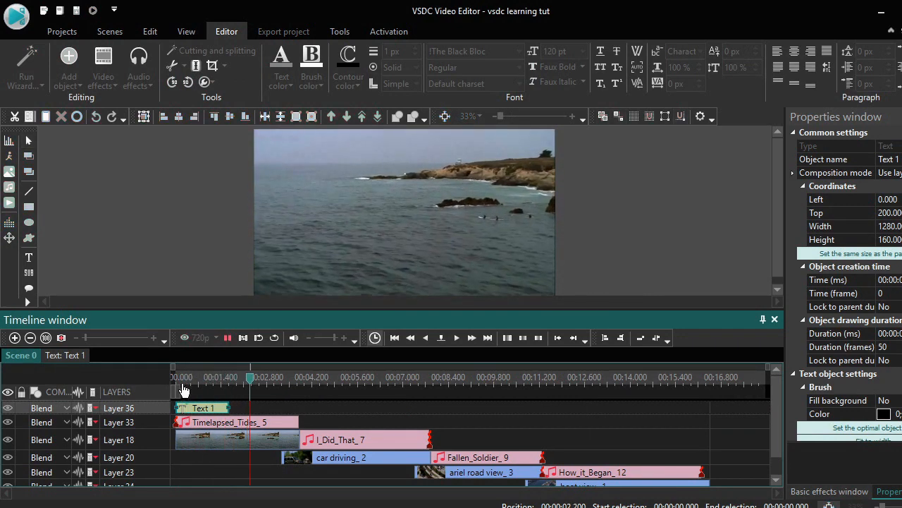
# Add a Fade FX transition at the text's end, extend its start back to about 1.3 s, and shorten the page turn to about 18 frames.
pyautogui.click(215, 411)
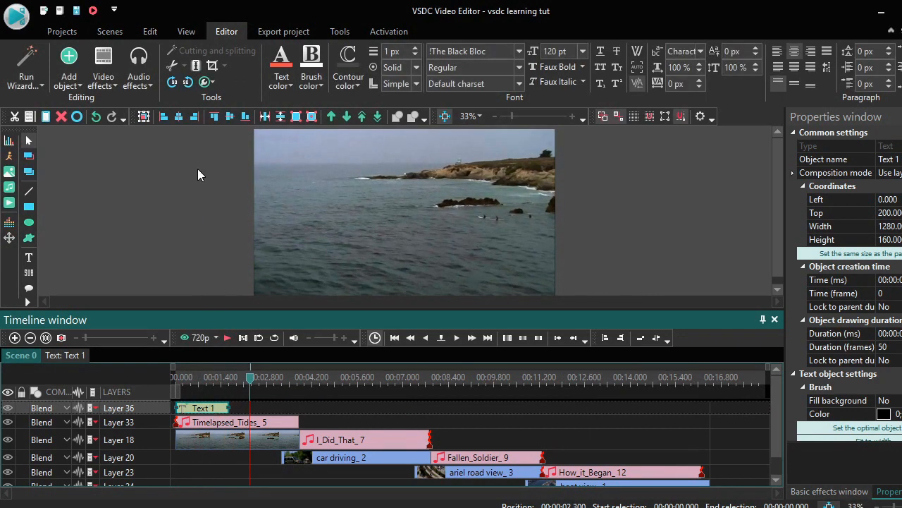
pyautogui.click(108, 76)
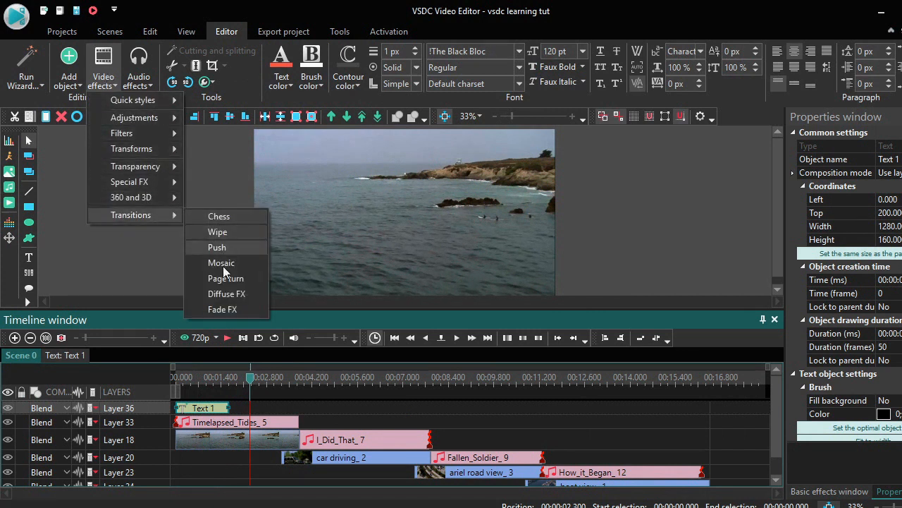
pyautogui.click(231, 309)
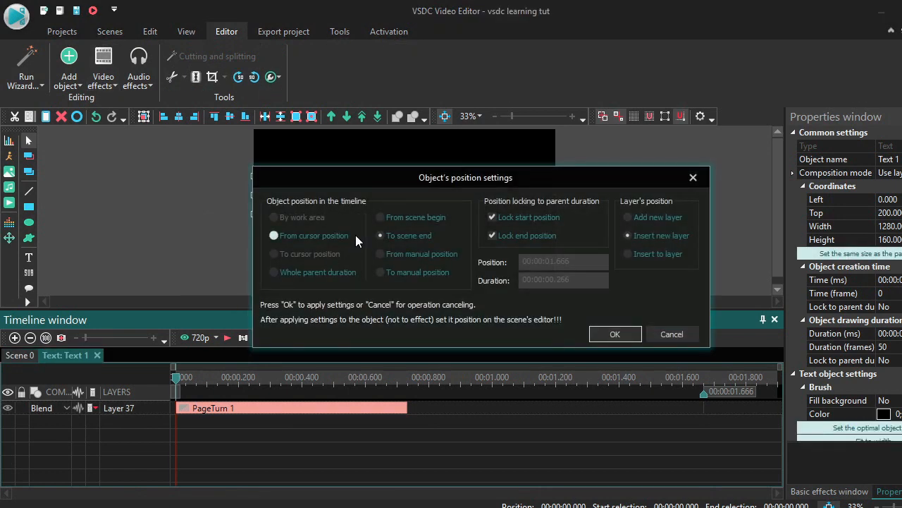
pyautogui.click(603, 336)
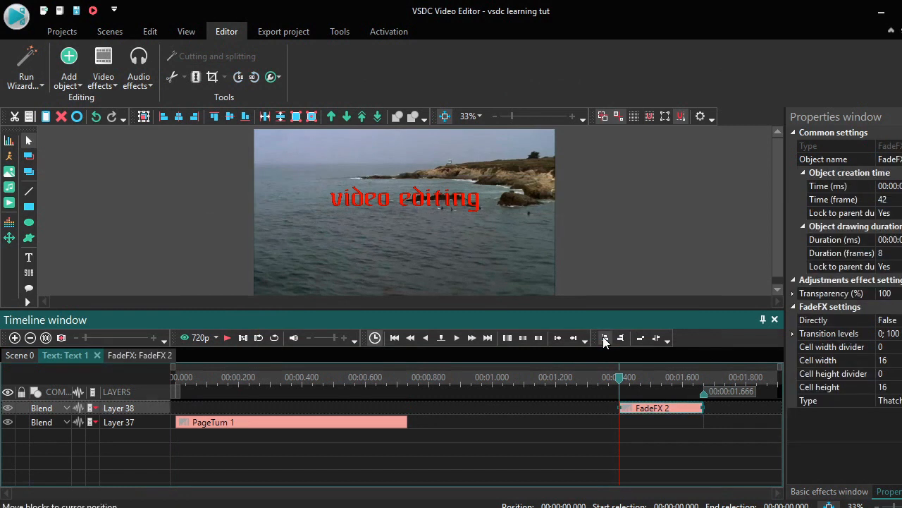
pyautogui.moveTo(620, 408); pyautogui.dragTo(587, 409)
pyautogui.moveTo(405, 422); pyautogui.dragTo(365, 423)
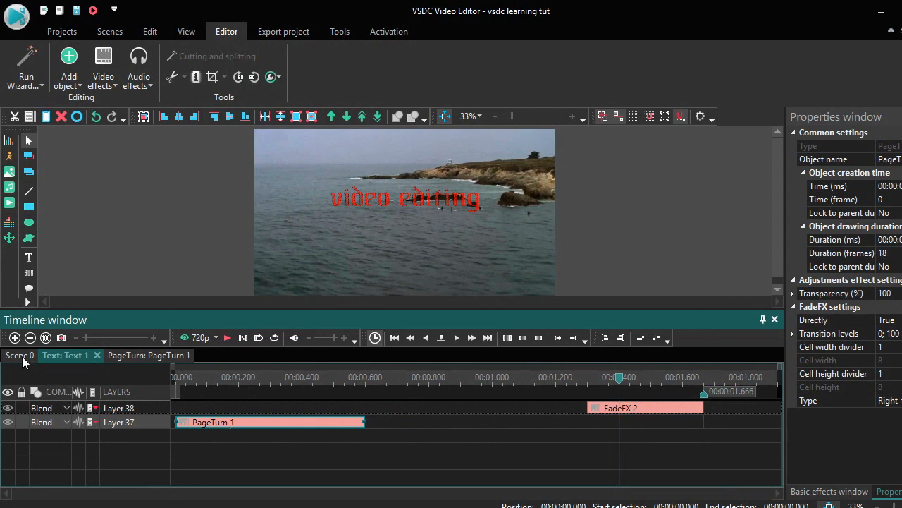
# Play Scene 0 to check both text transitions, select the lake view clip, and return the timeline cursor to the start.
pyautogui.click(22, 357)
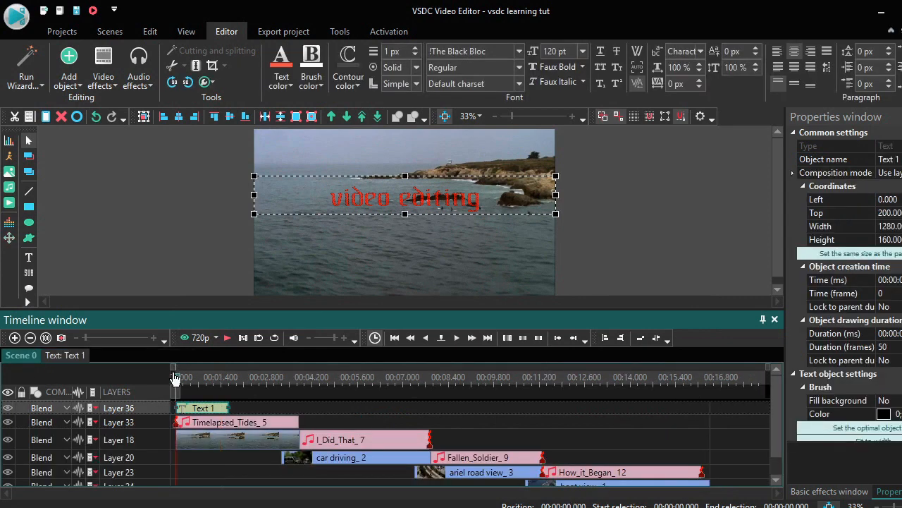
pyautogui.press('space')
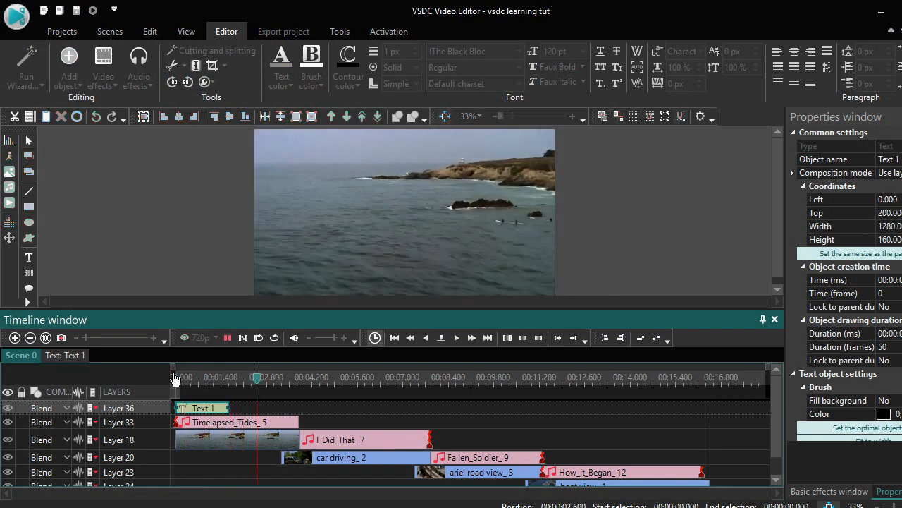
pyautogui.press('space')
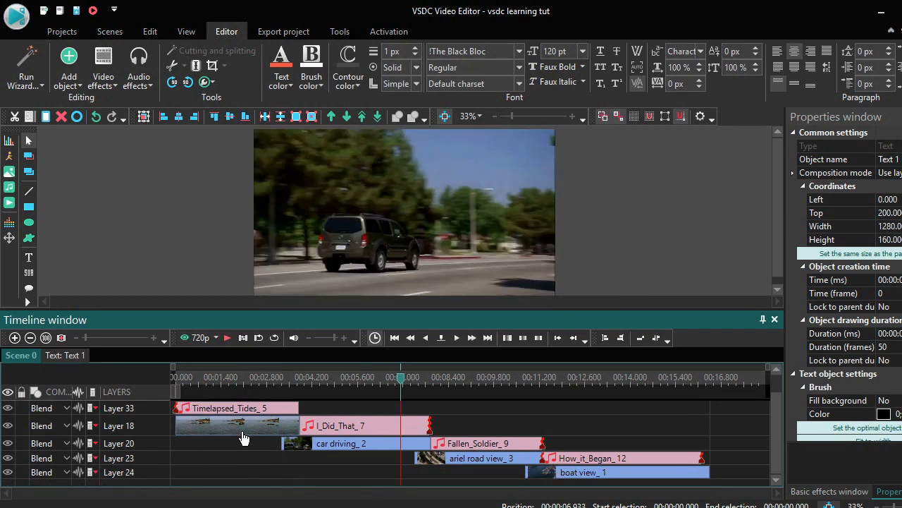
pyautogui.click(203, 430)
pyautogui.scroll(1, 201, 431)
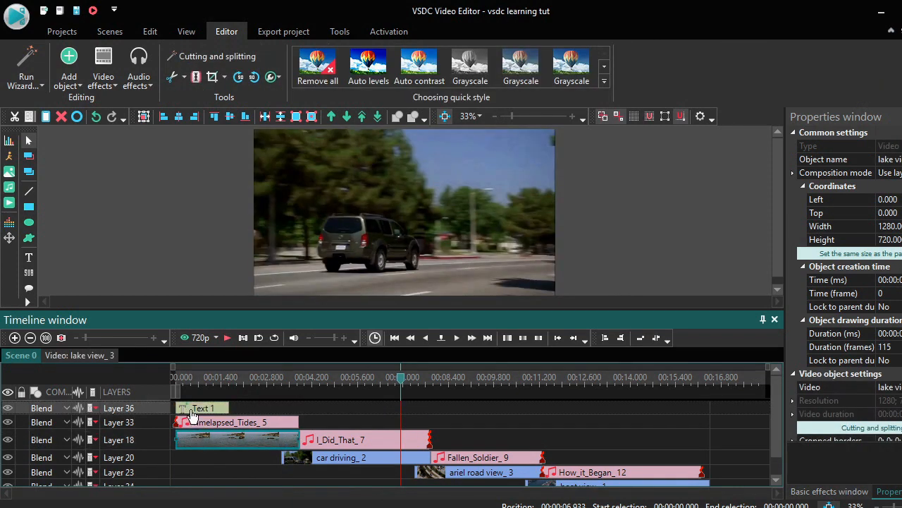
pyautogui.click(176, 377)
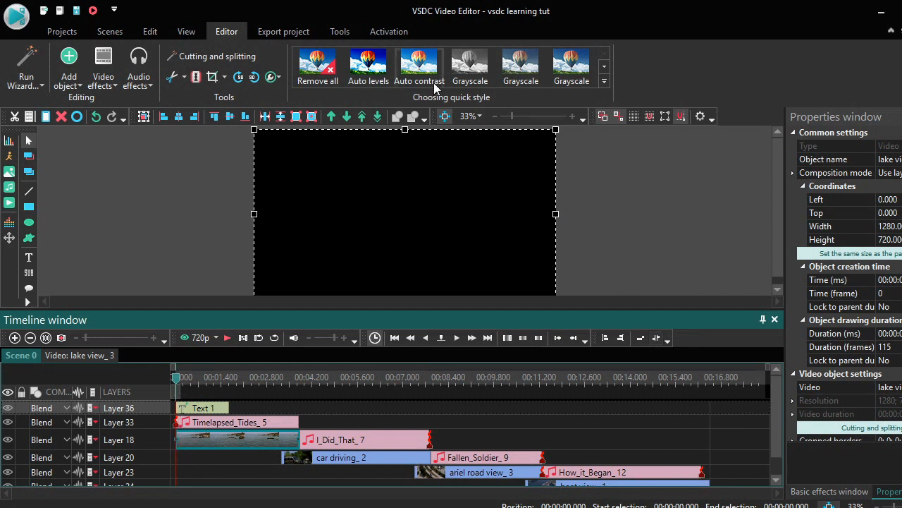
# Open the project's export settings and set the MP4 output file to "vsdc learning tut" in the VSDC folder on drive D.
pyautogui.click(283, 32)
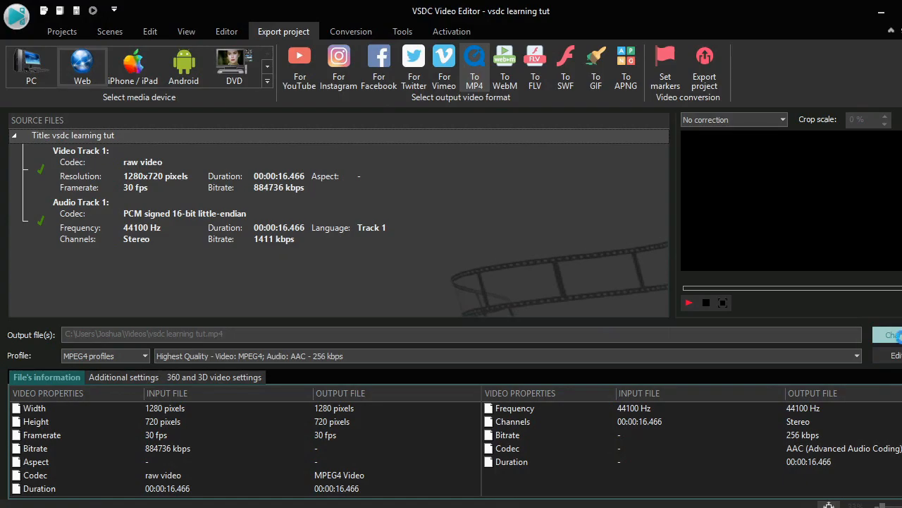
pyautogui.click(895, 336)
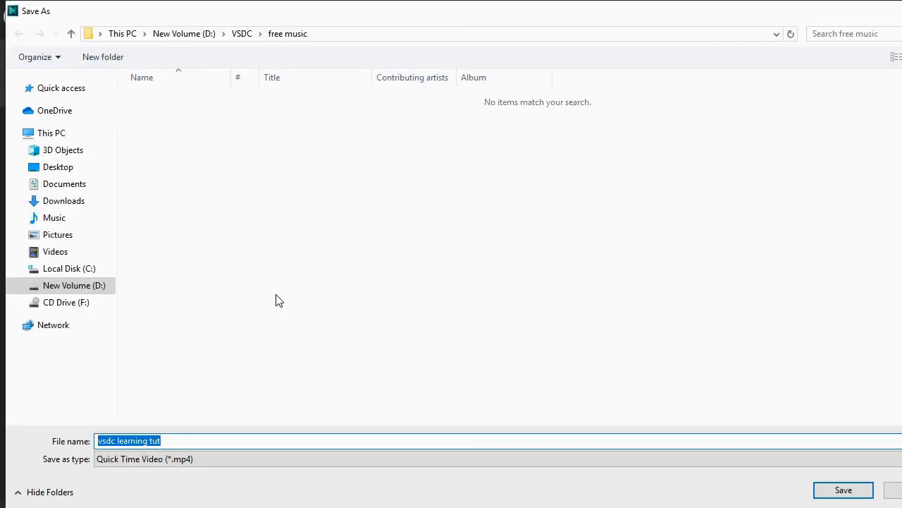
pyautogui.click(83, 291)
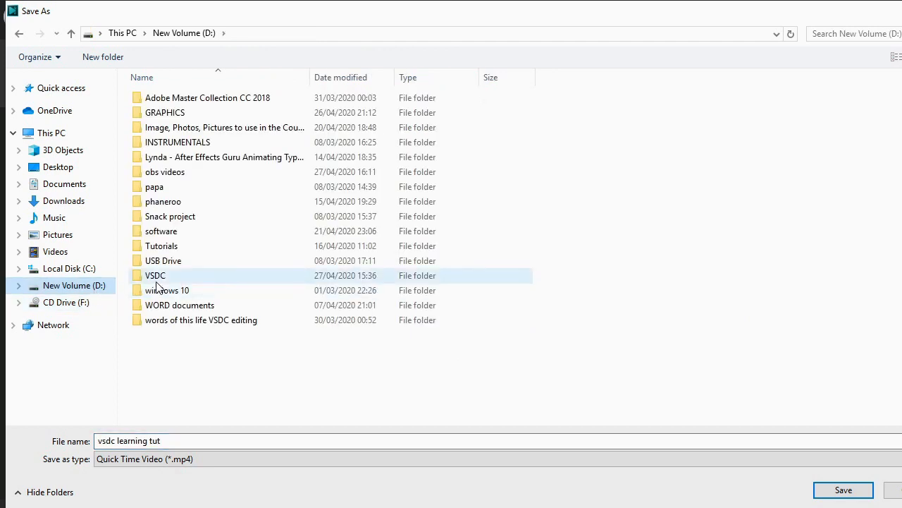
pyautogui.doubleClick(155, 275)
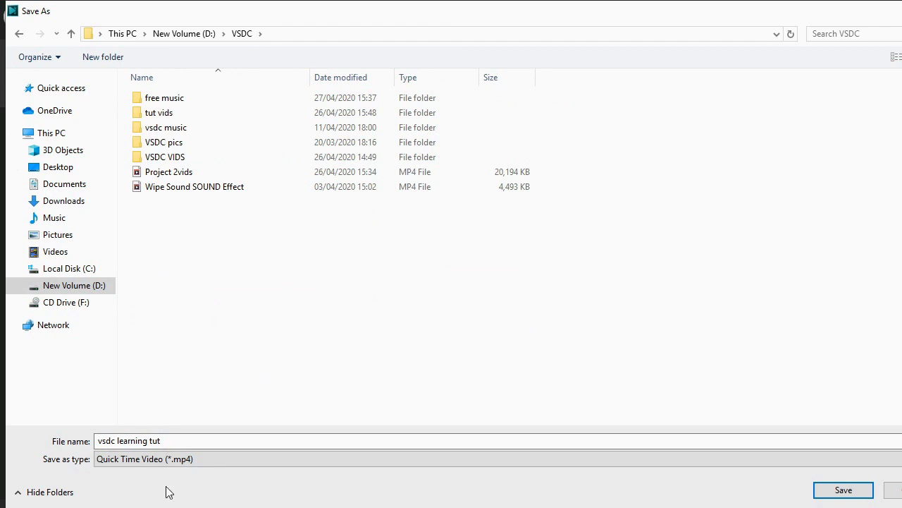
pyautogui.click(171, 445)
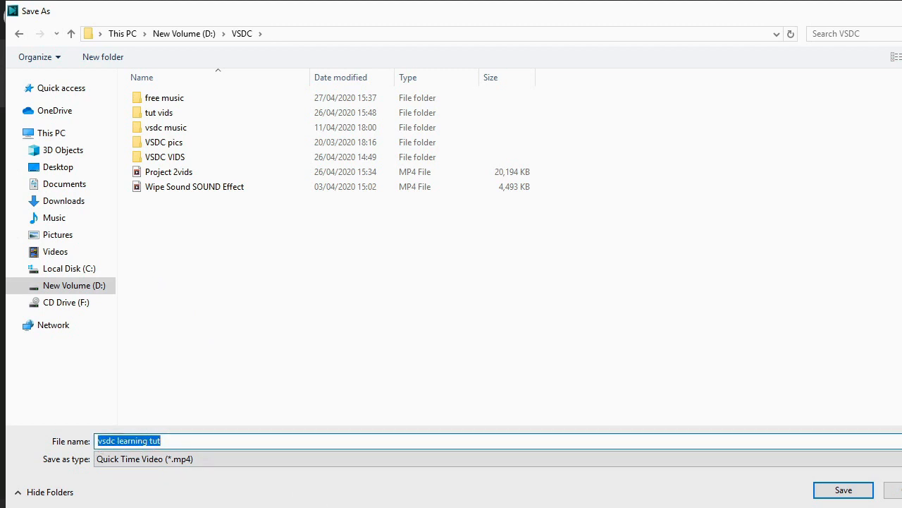
pyautogui.click(850, 494)
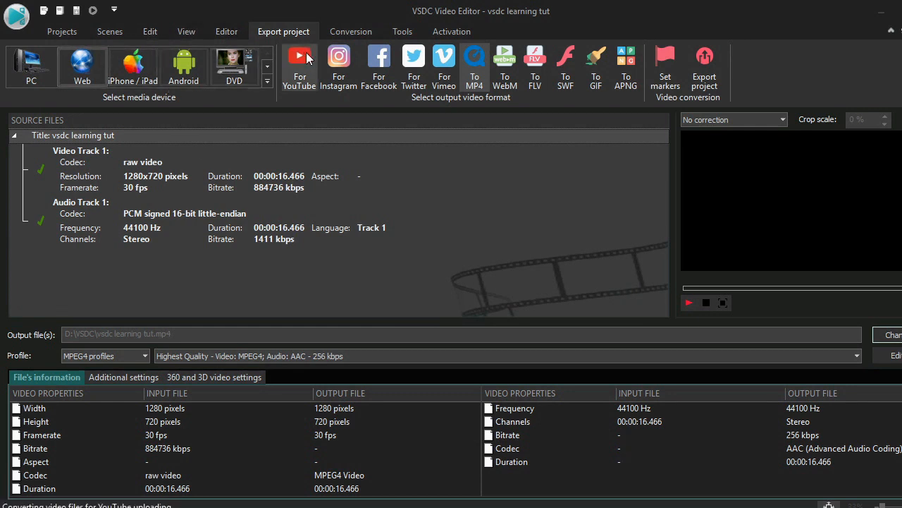
# Choose Web as the target media device and set the export profile to High Quality MPEG4 video with AAC 256 kbps audio.
pyautogui.click(268, 83)
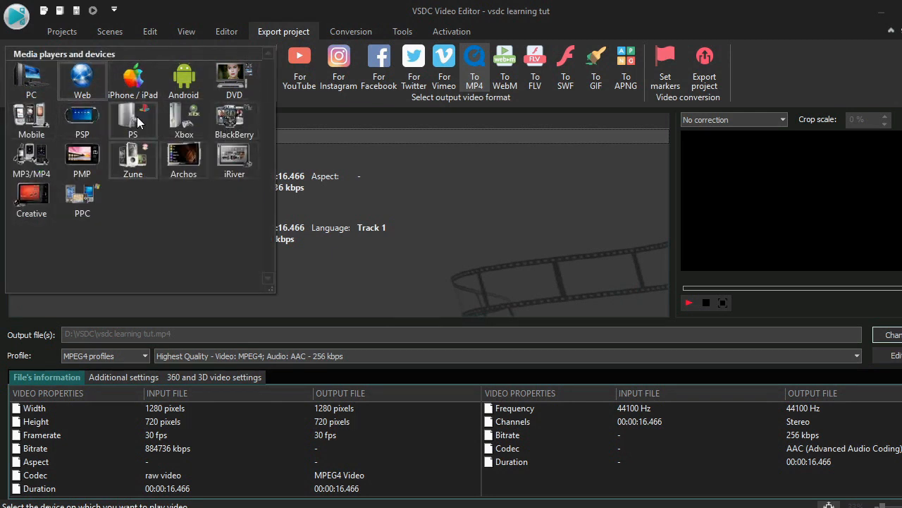
pyautogui.click(83, 90)
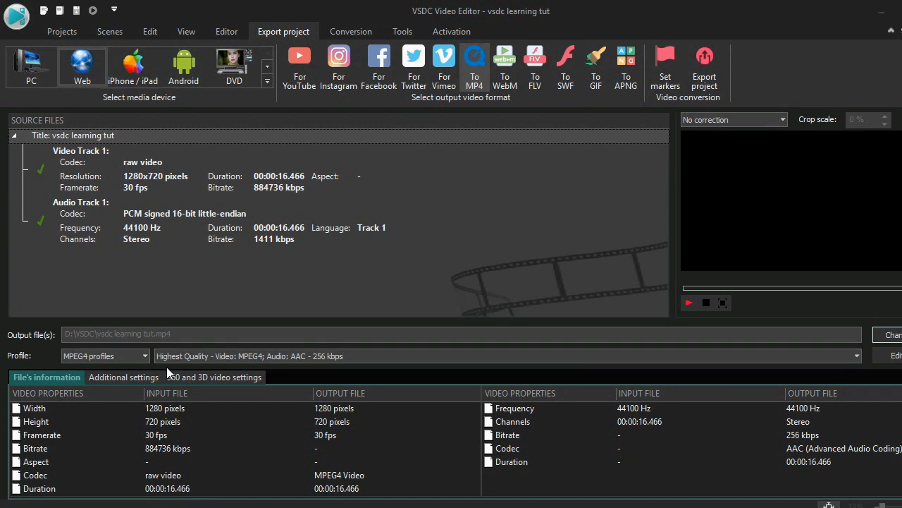
pyautogui.click(856, 356)
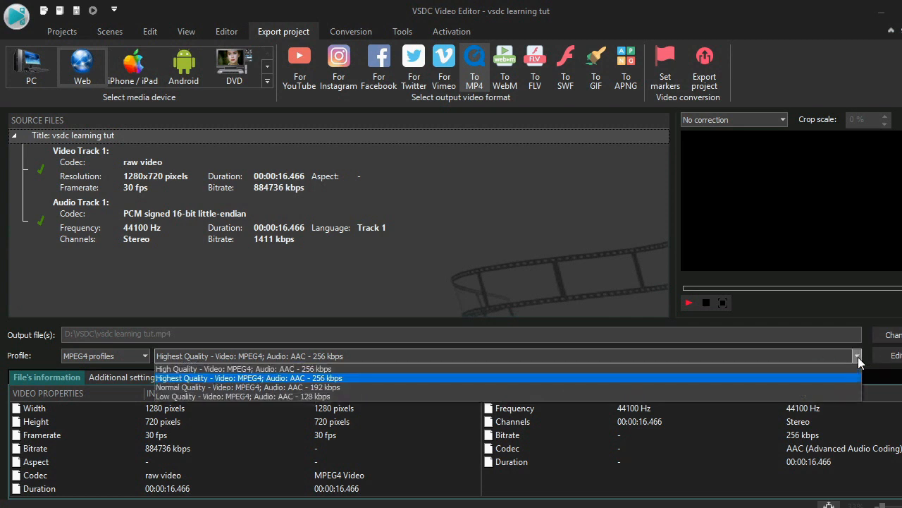
pyautogui.click(195, 368)
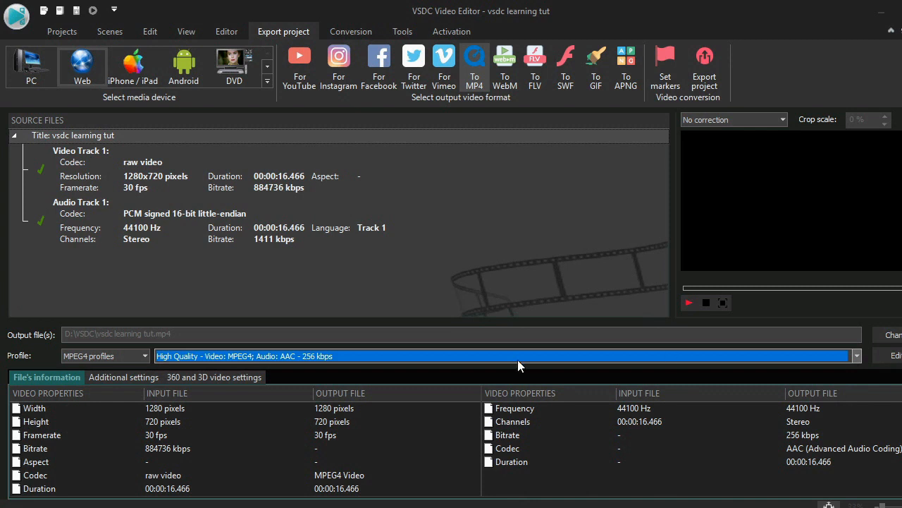
# Export the project without premium features and close the notice once the conversion ends.
pyautogui.click(704, 74)
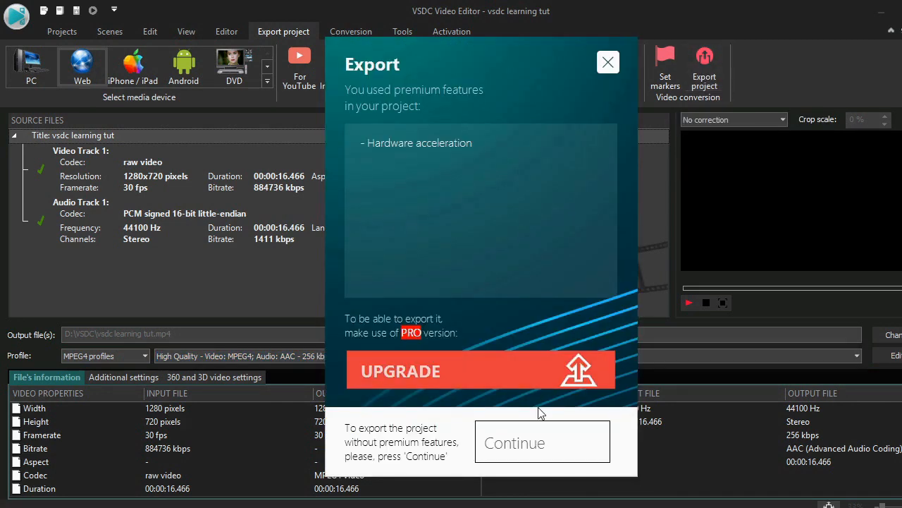
pyautogui.click(526, 451)
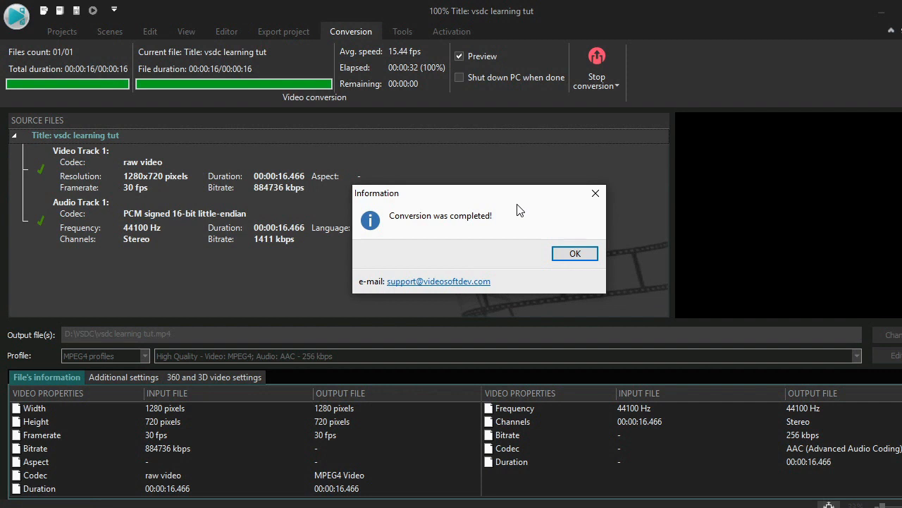
pyautogui.click(574, 255)
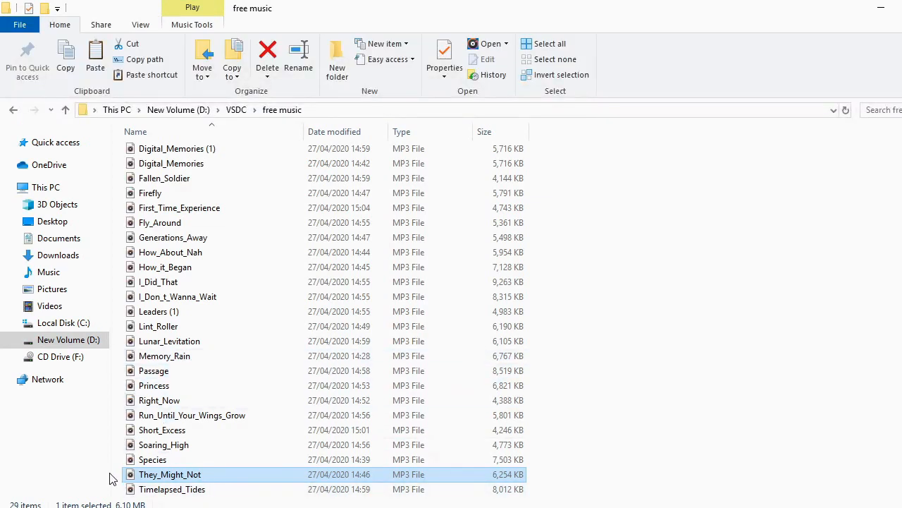
# Switch to File Explorer, open the VSDC folder on drive D and select the exported "vsdc learning tut" MP4 file.
pyautogui.click(72, 340)
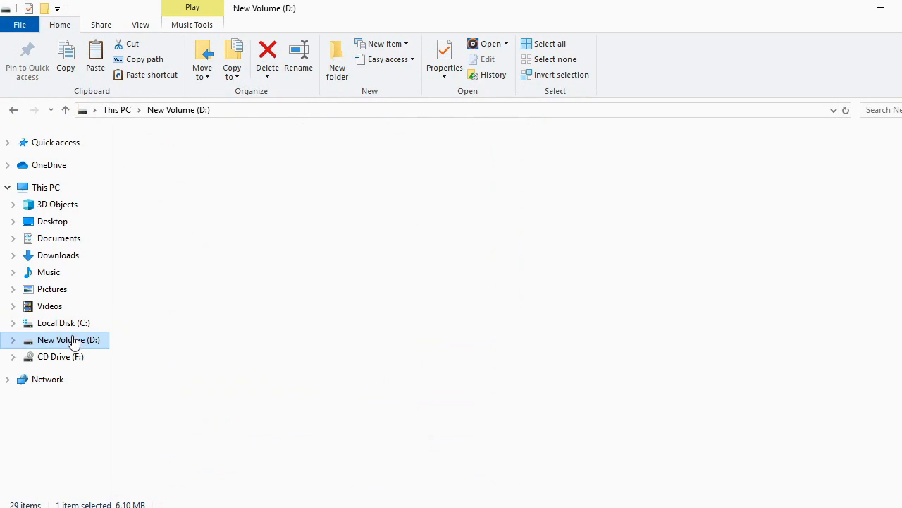
pyautogui.click(157, 332)
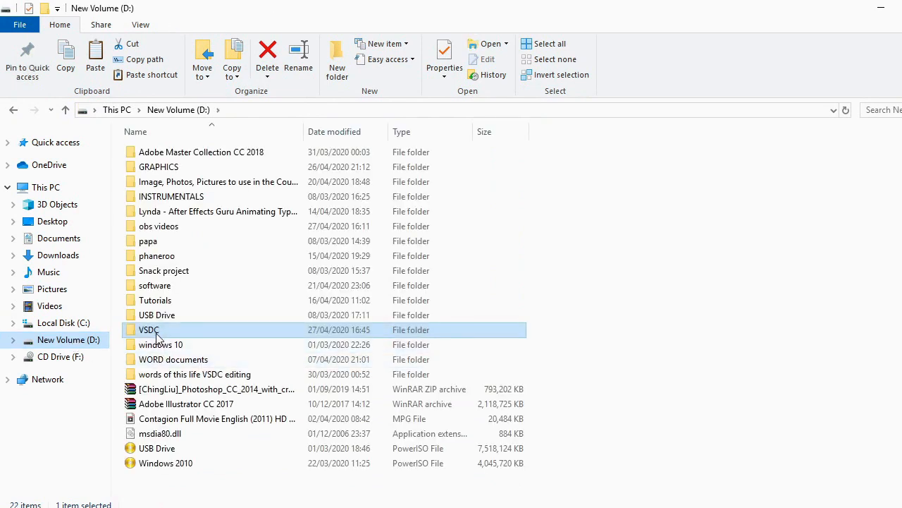
pyautogui.doubleClick(157, 336)
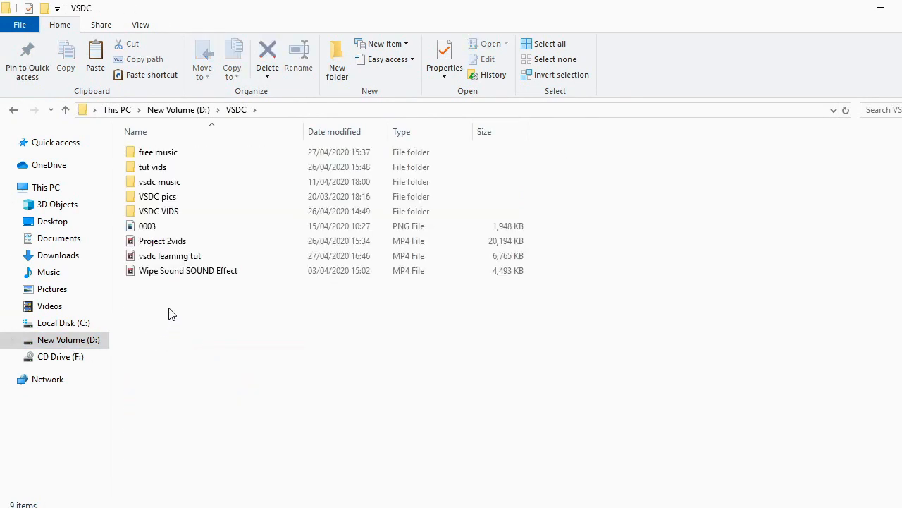
pyautogui.click(170, 262)
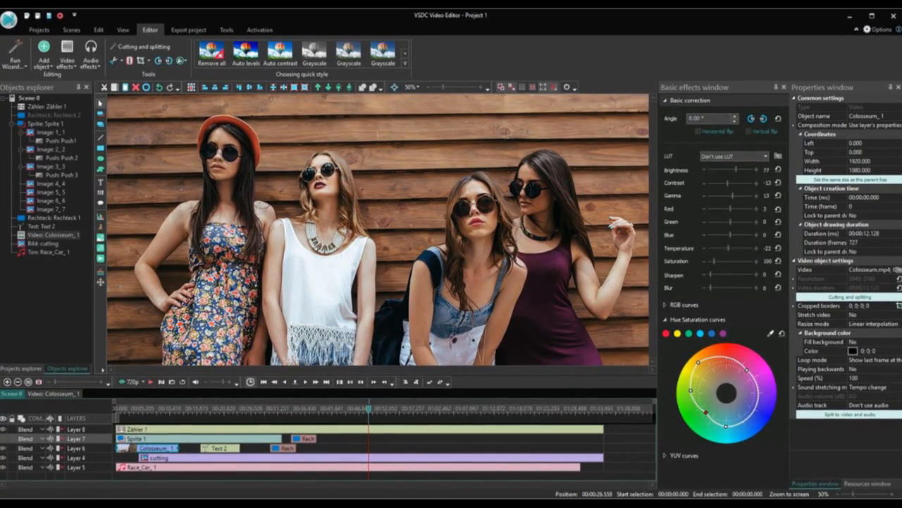